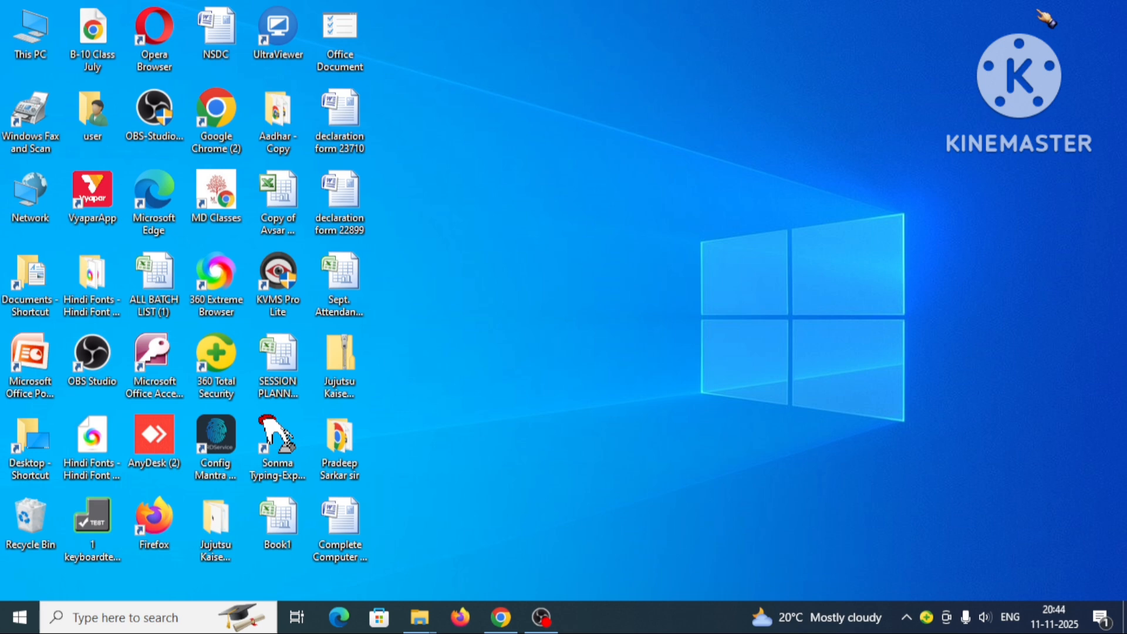
Launch Notepad from the Run dialog and maximize its window.
key("super+r")
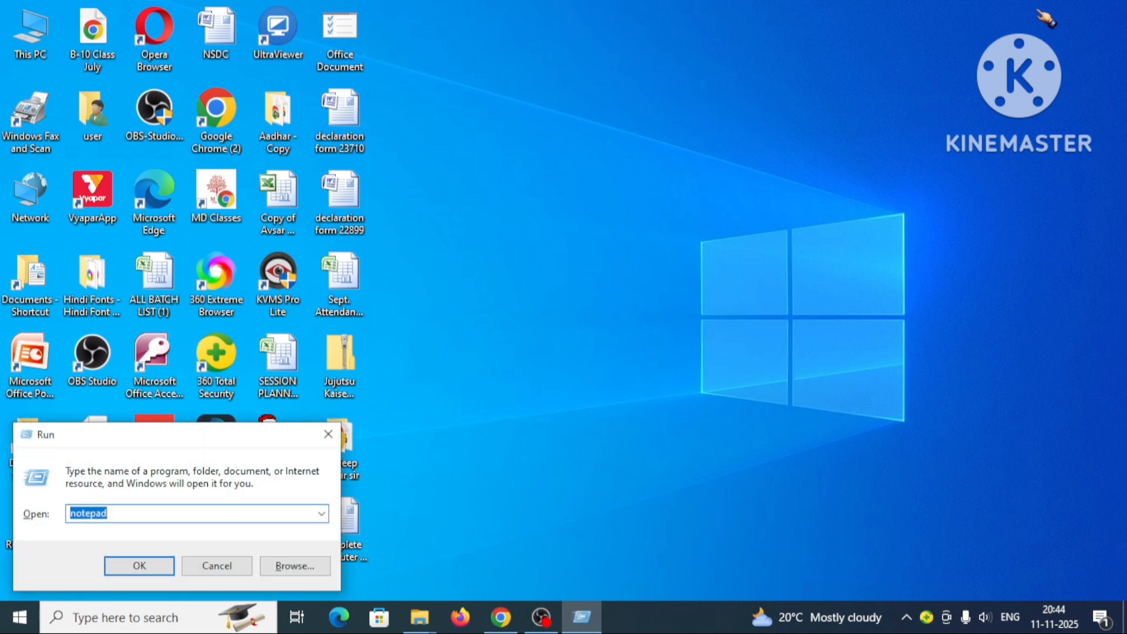
key("Return")
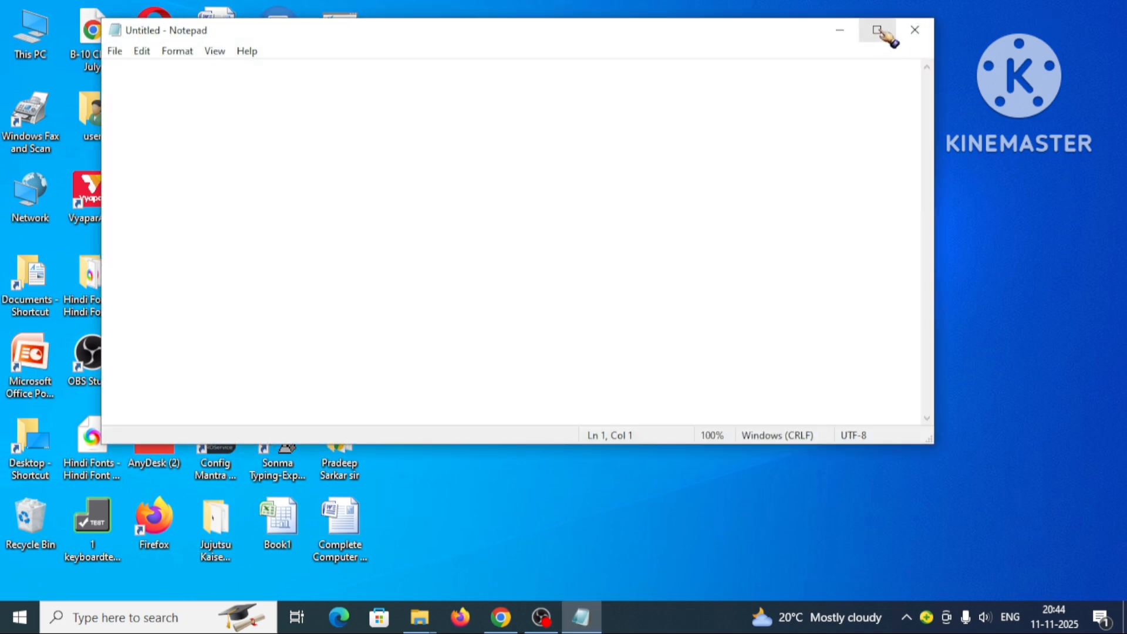
left_click(877, 32)
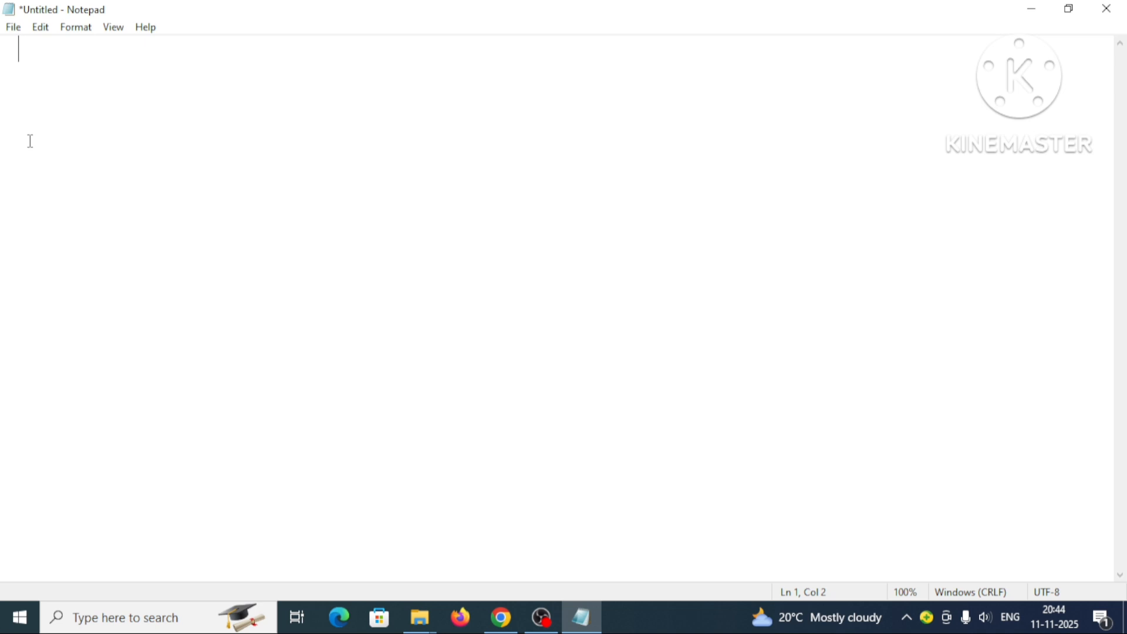
Insert several blank lines and enter the text GGG on line 9.
key("Return")
key("Return")
key("Return")
key("Return")
key("Return")
key("Return")
key("Return")
type("GGG")
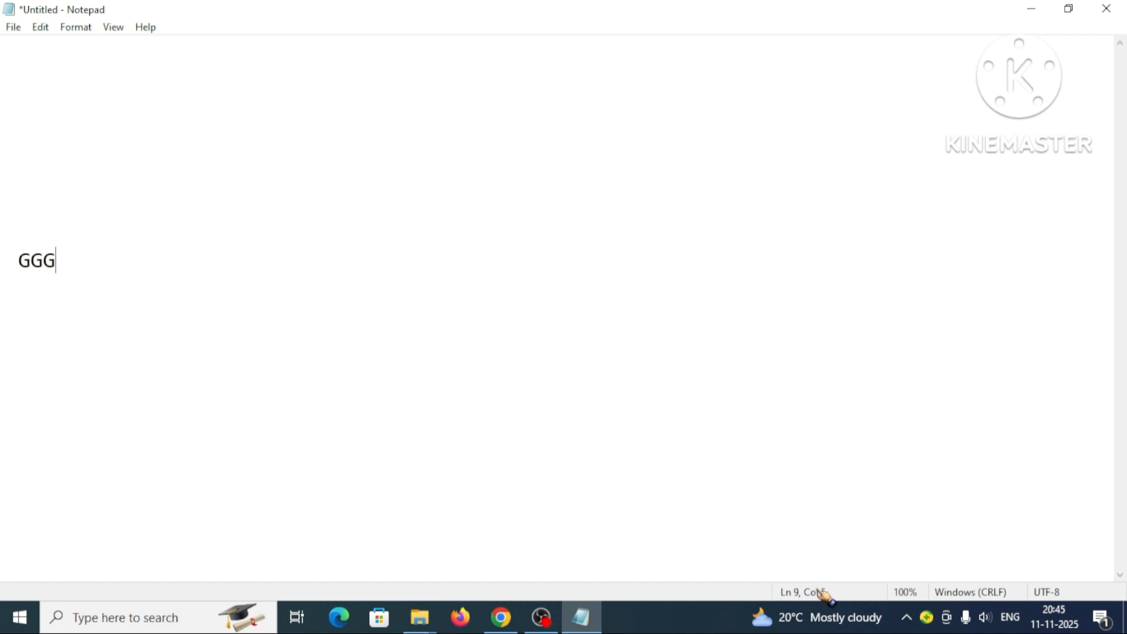
type("H")
Delete the sample text and all the blank lines to empty the document.
key("BackSpace")
key("BackSpace")
key("BackSpace")
key("BackSpace")
key("BackSpace")
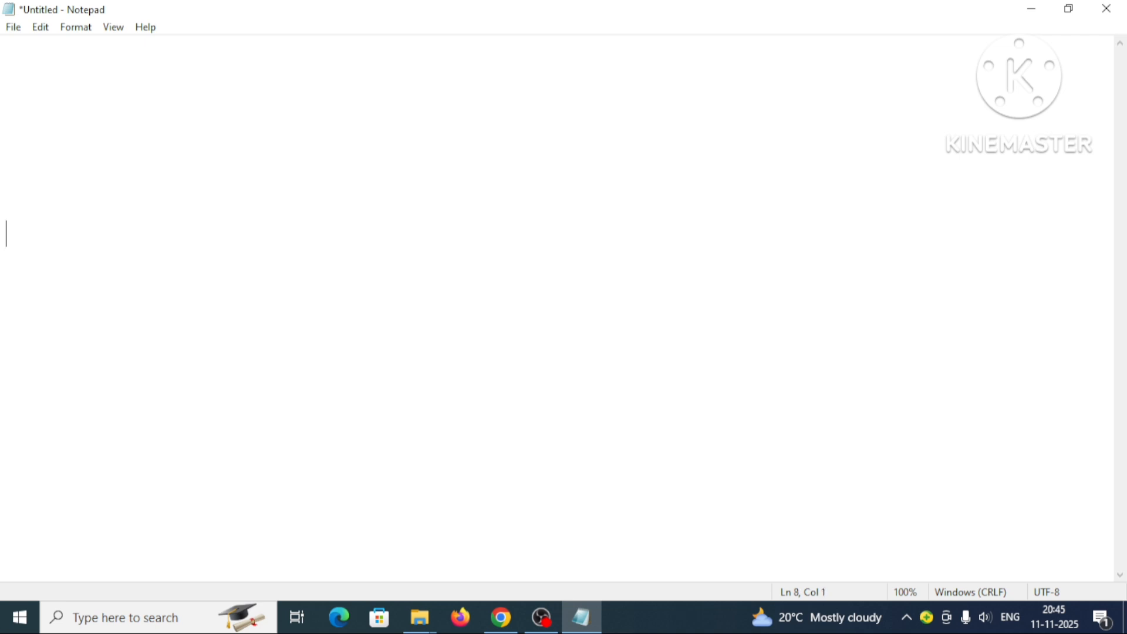
key("BackSpace")
key("BackSpace")
key("BackSpace")
key("BackSpace")
key("BackSpace")
key("BackSpace")
key("BackSpace")
key("BackSpace")
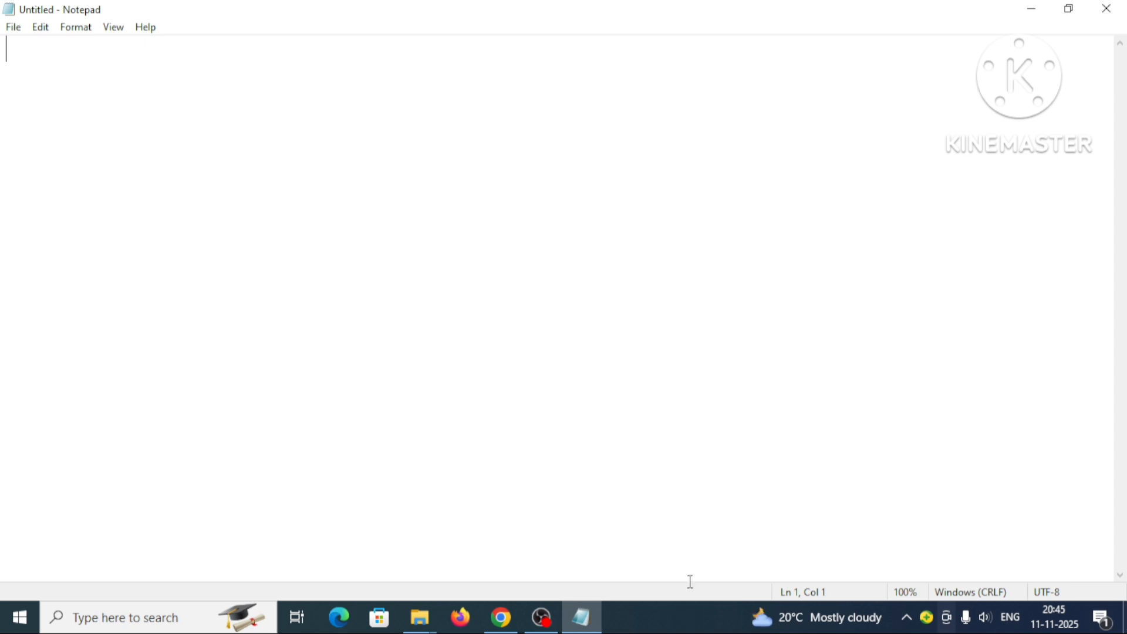
left_click(13, 28)
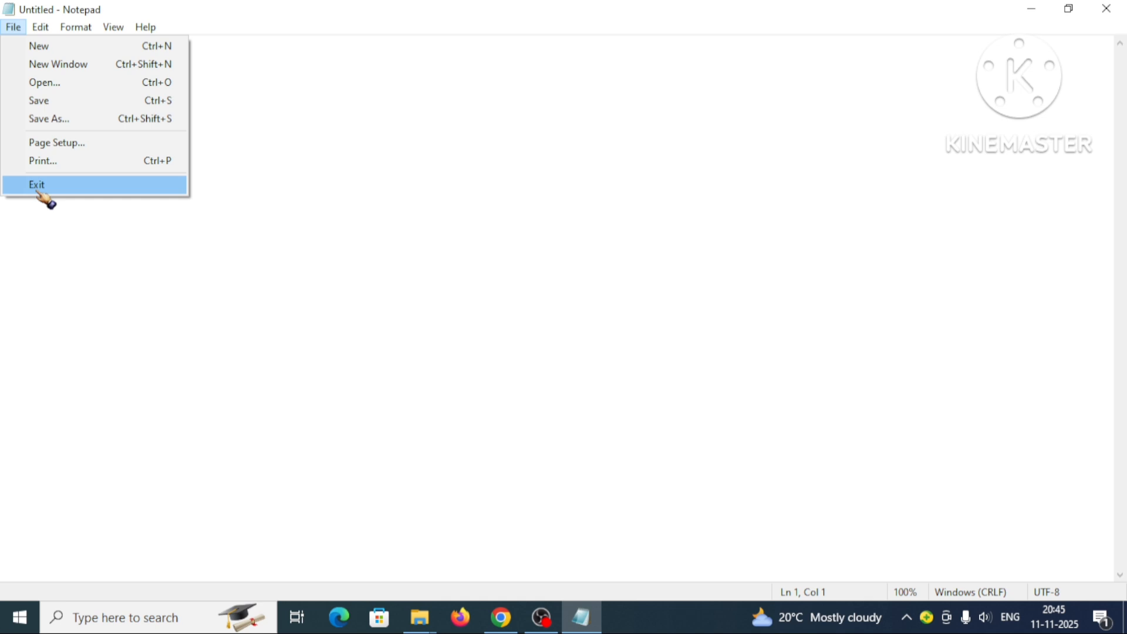
left_click(314, 155)
left_click(14, 27)
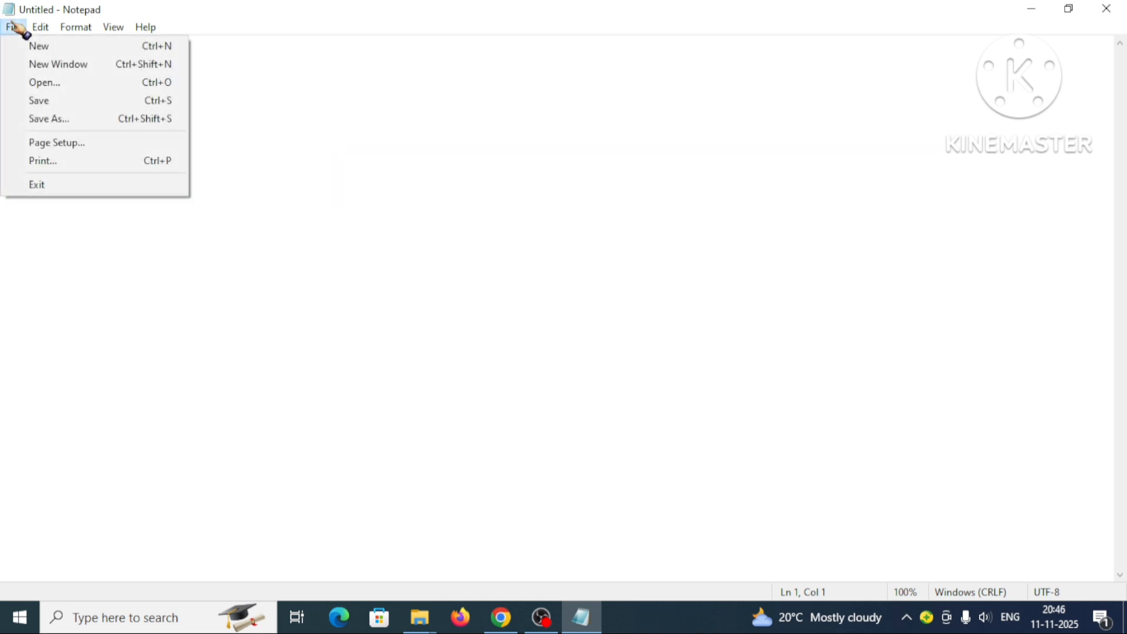
left_click(473, 159)
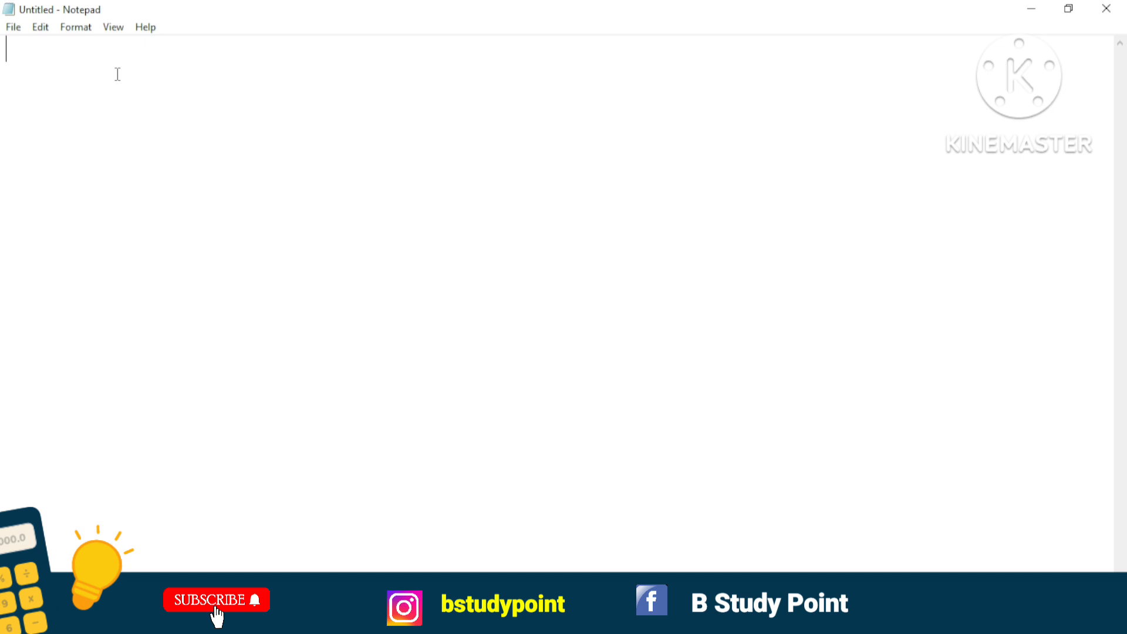
Enter the text "B STUDY POINT" on the first line of the document.
type("B STU")
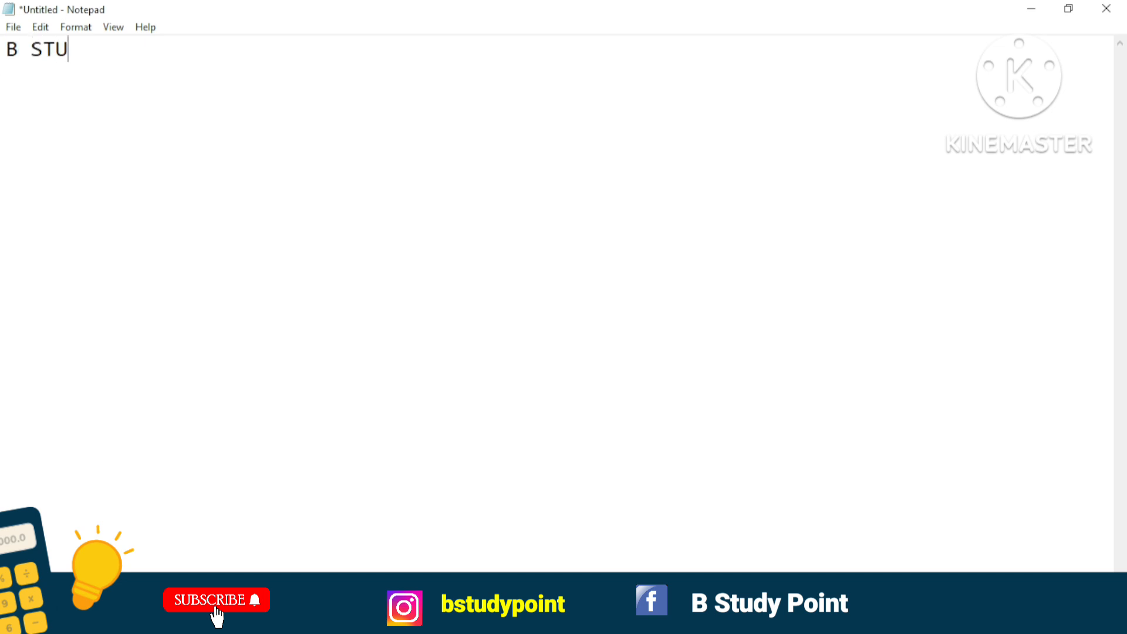
type("DY POINT")
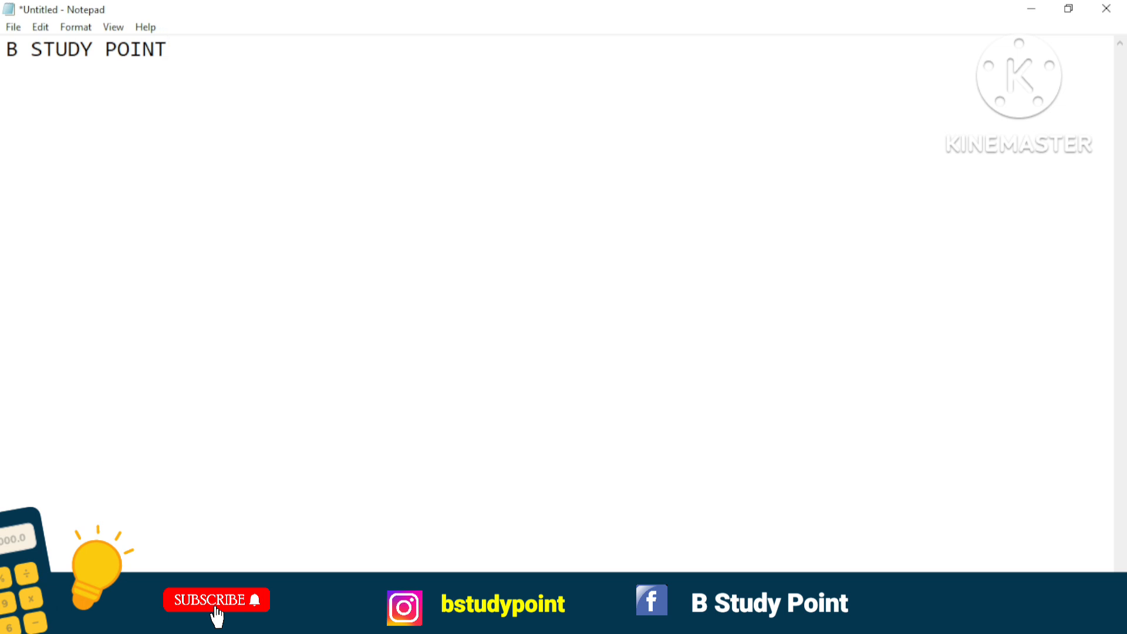
Save the document to the Desktop as a text file, using the person's first name as the file name.
left_click(13, 28)
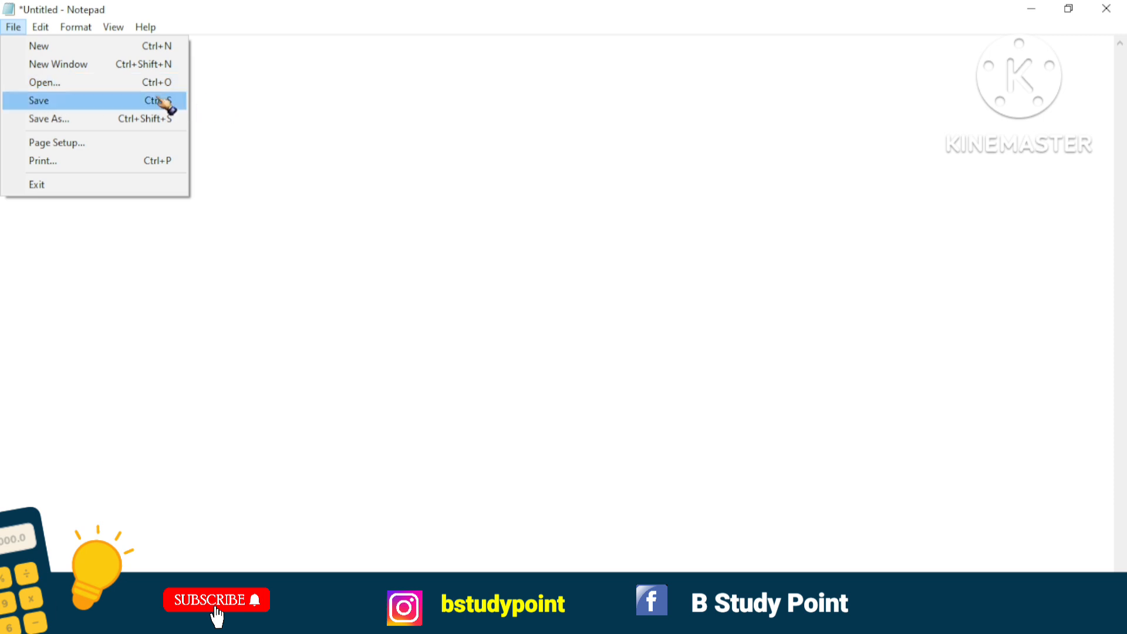
left_click(14, 27)
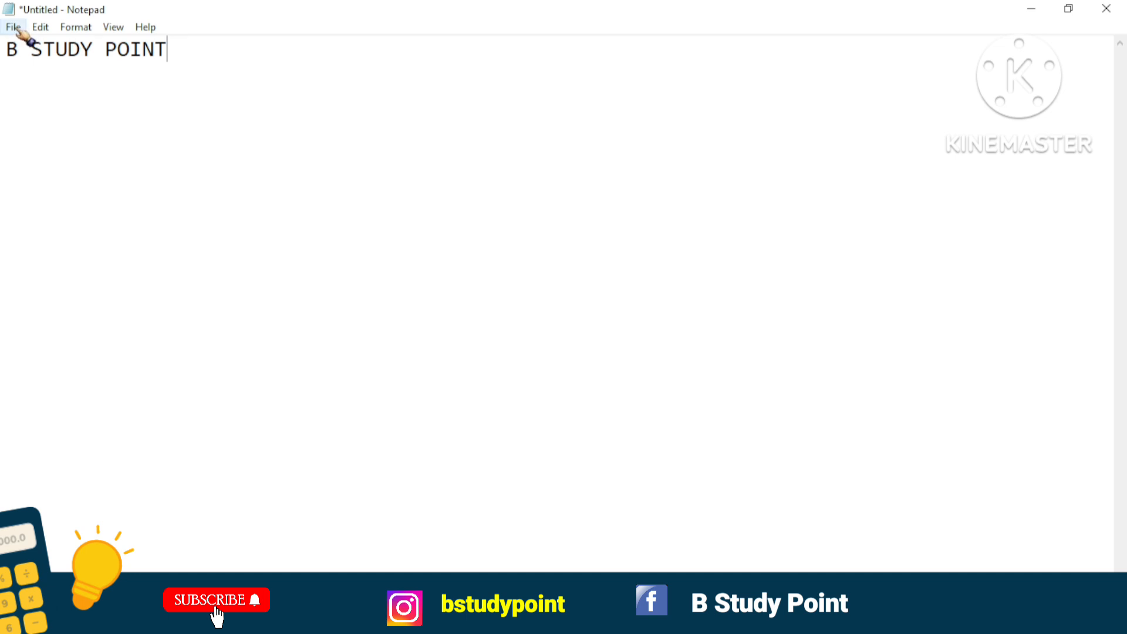
left_click(14, 27)
left_click(38, 101)
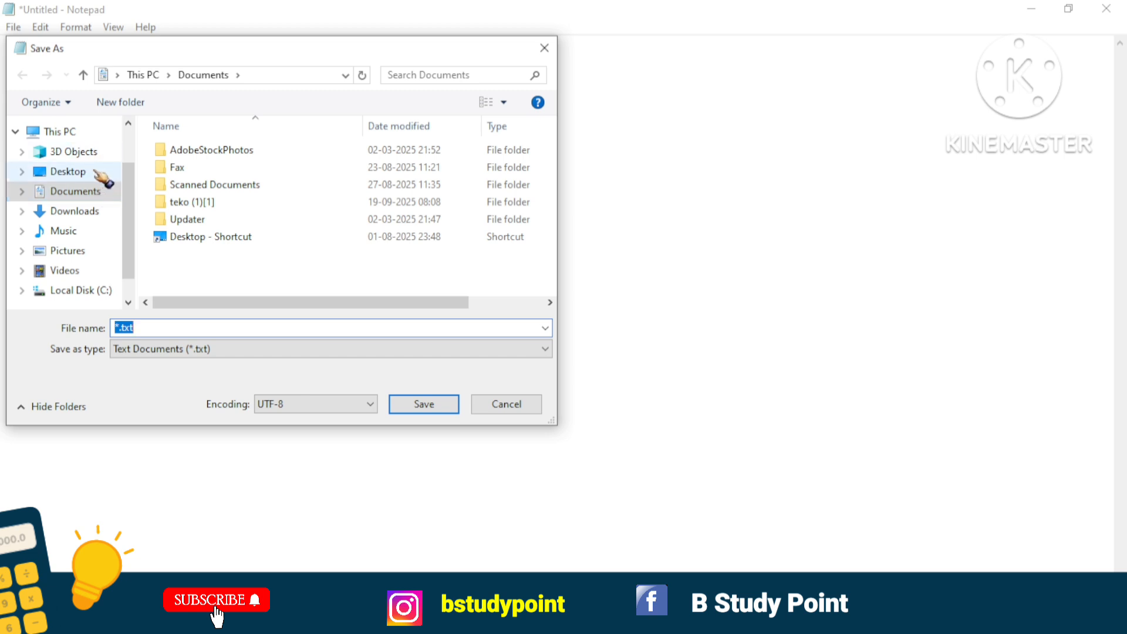
left_click(71, 171)
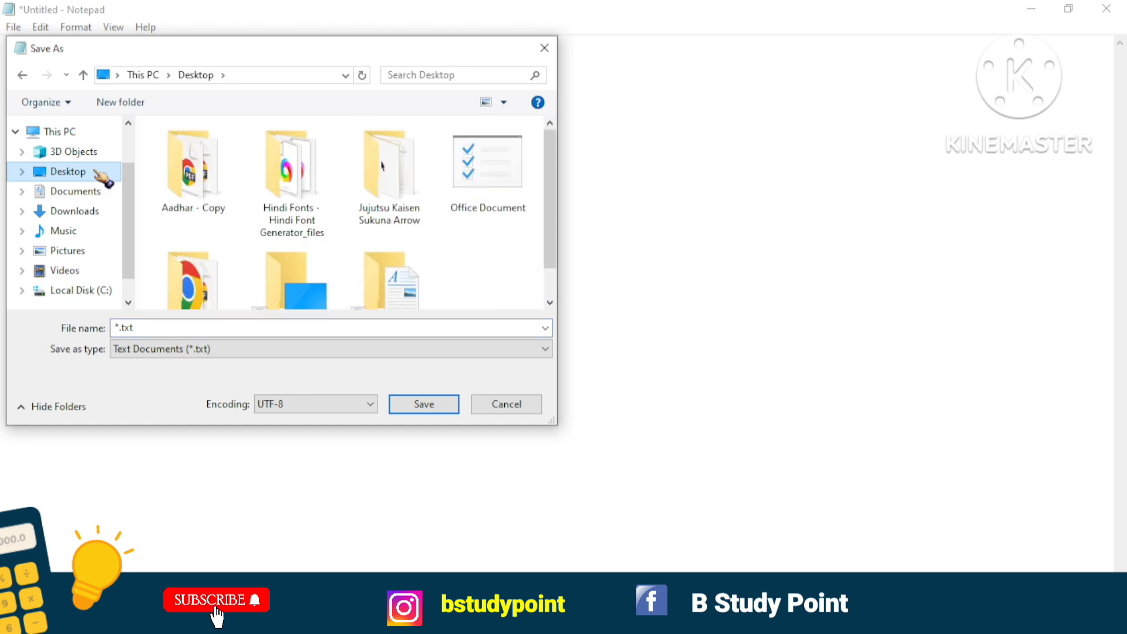
double_click(152, 329)
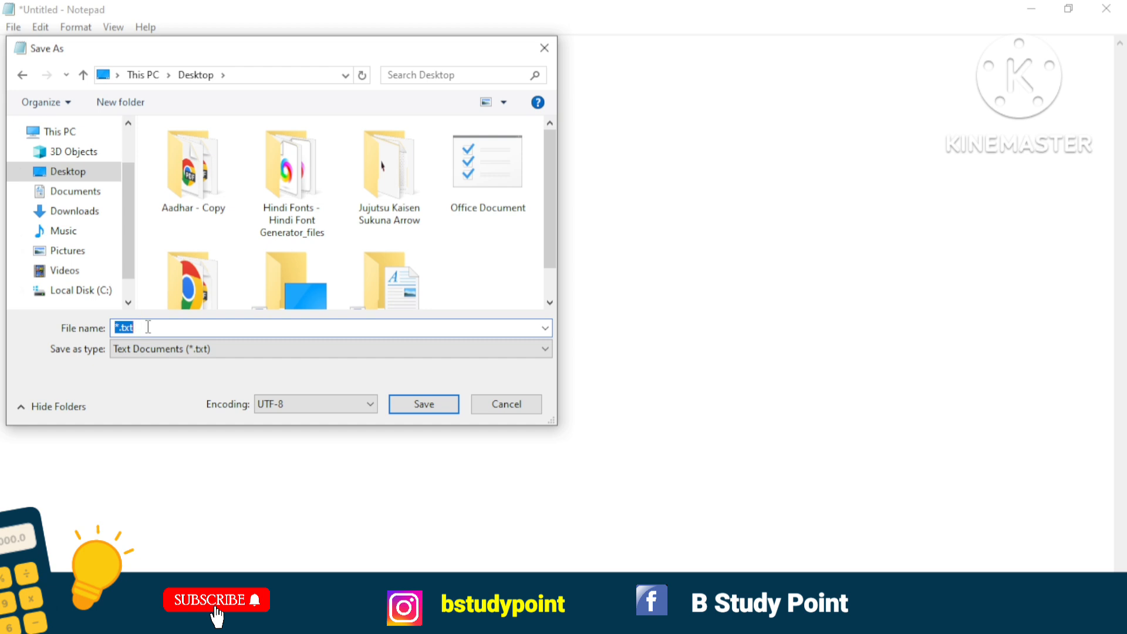
type("BIJAY")
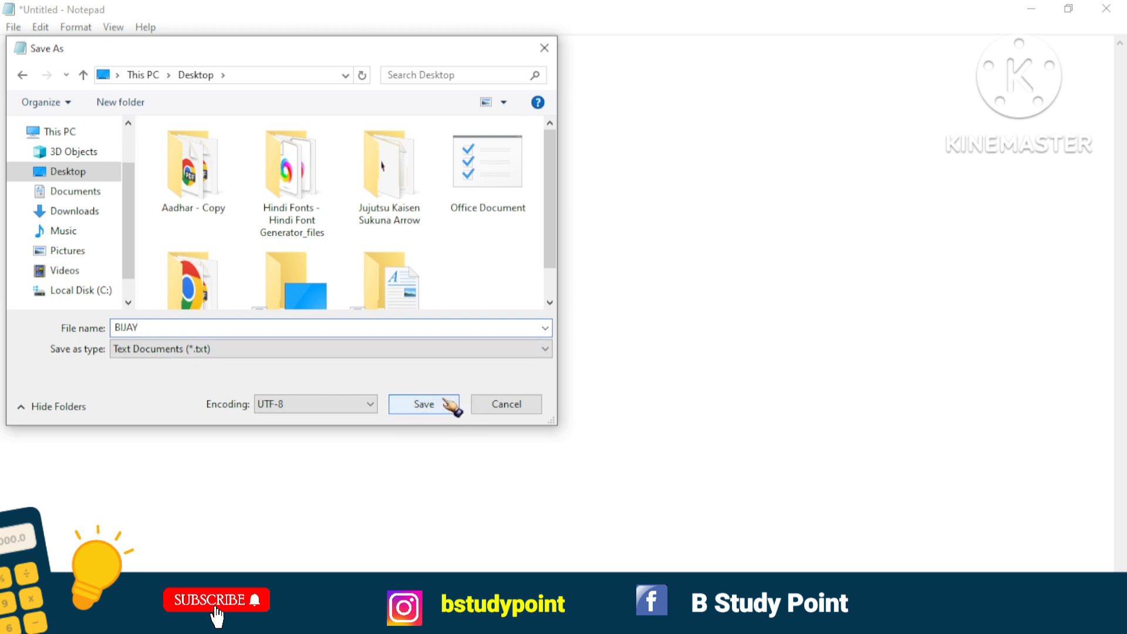
left_click(444, 401)
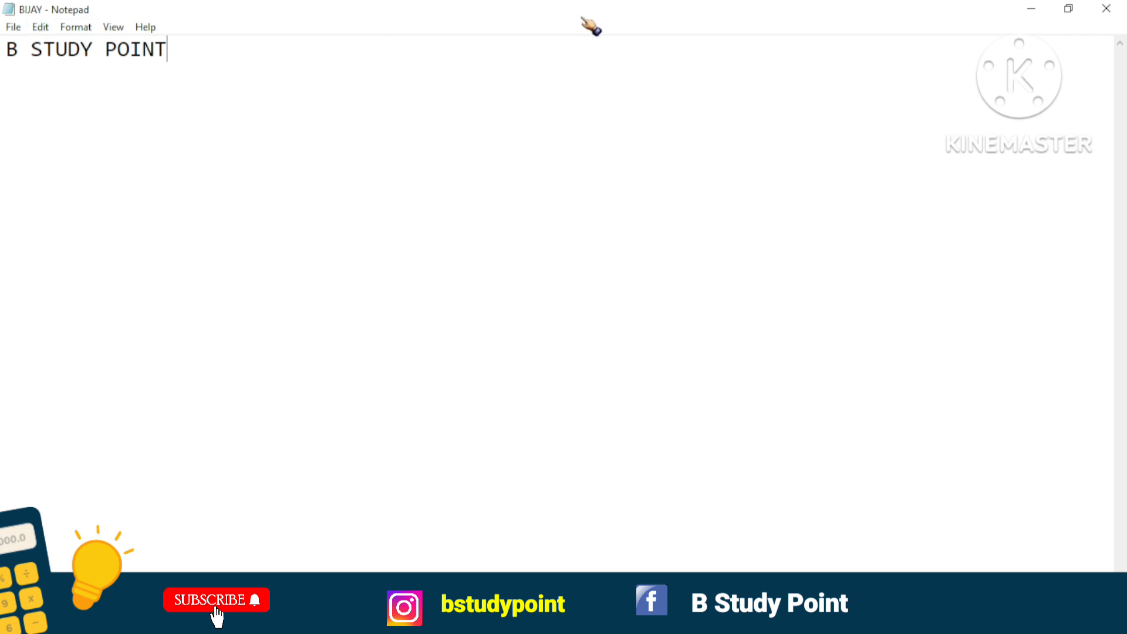
Minimize the document window to check the saved file on the Desktop, and bring the document back.
left_click(1031, 11)
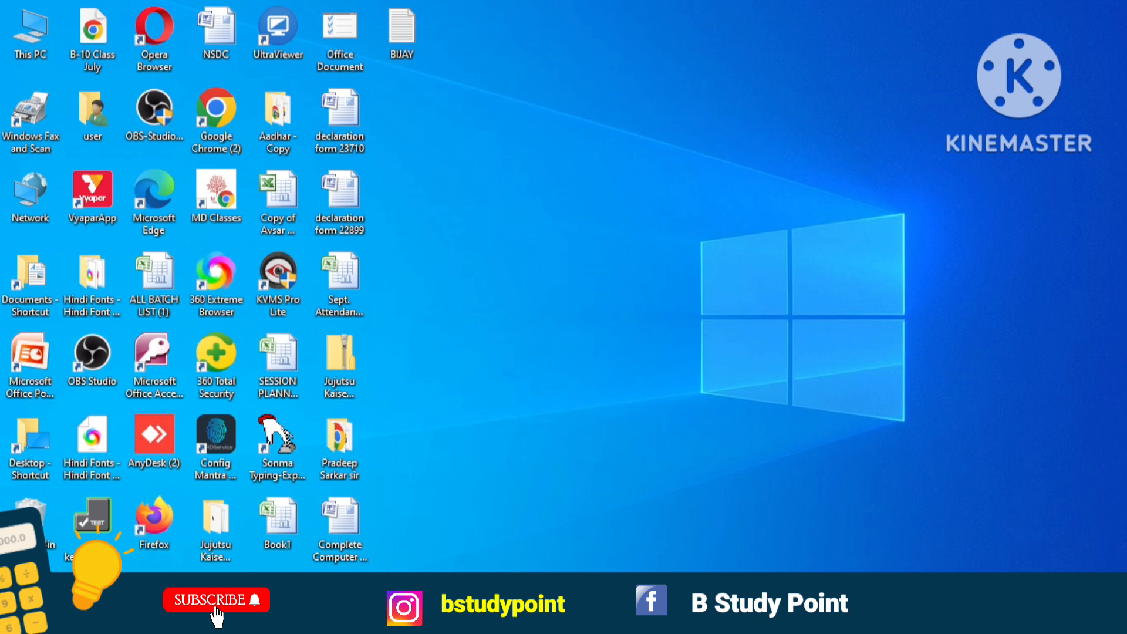
mouse_move(581, 619)
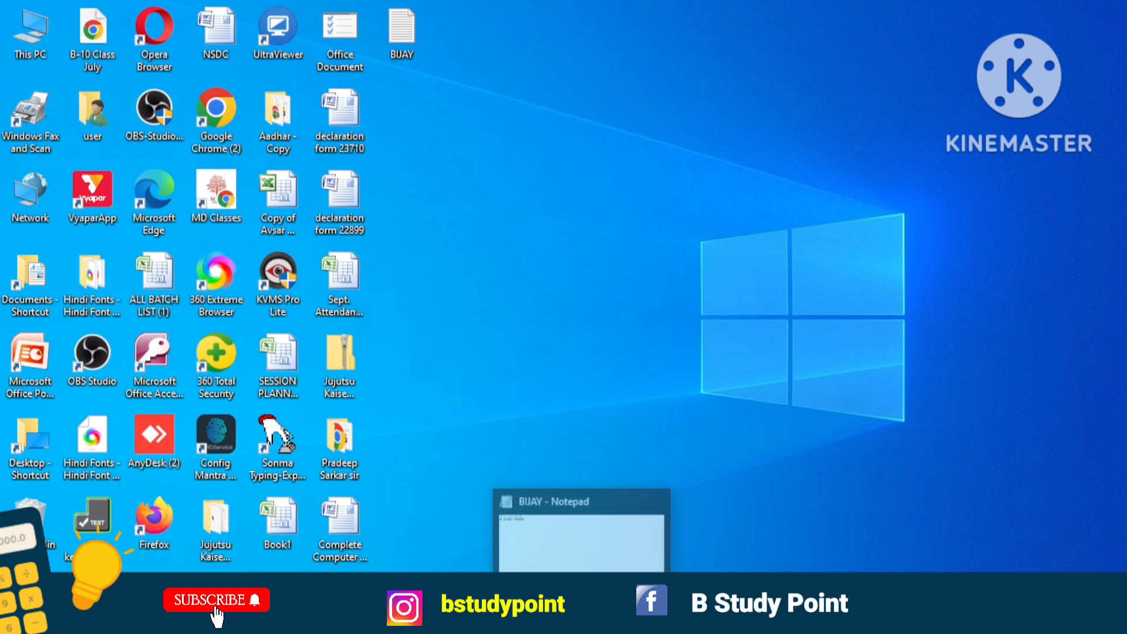
left_click(597, 561)
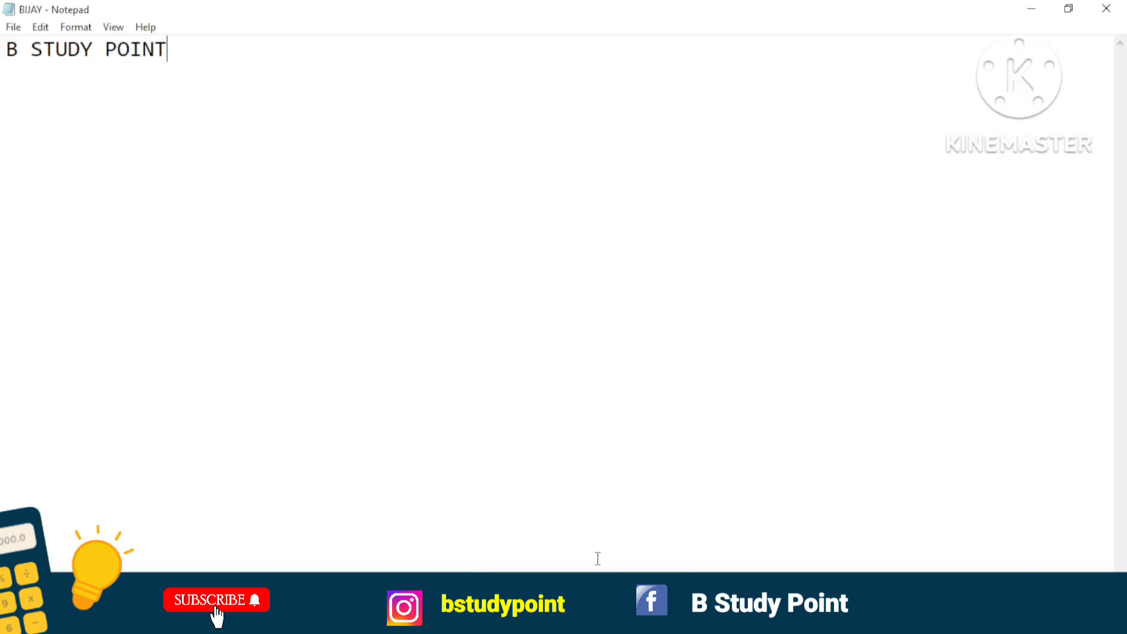
Start a new blank document in the current window.
left_click(12, 28)
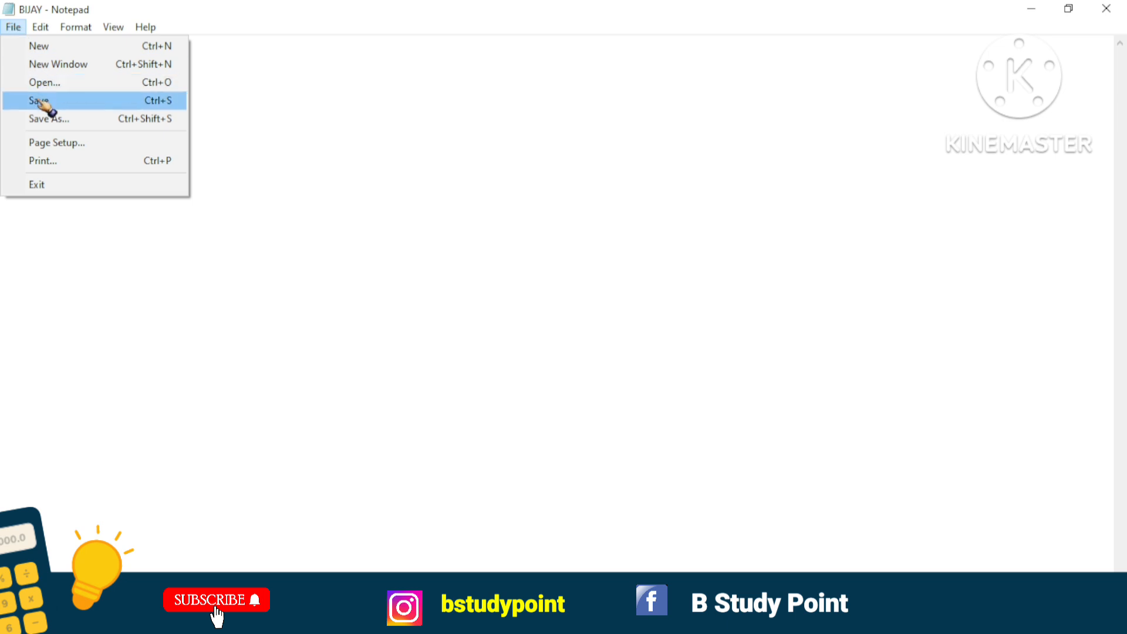
left_click(320, 142)
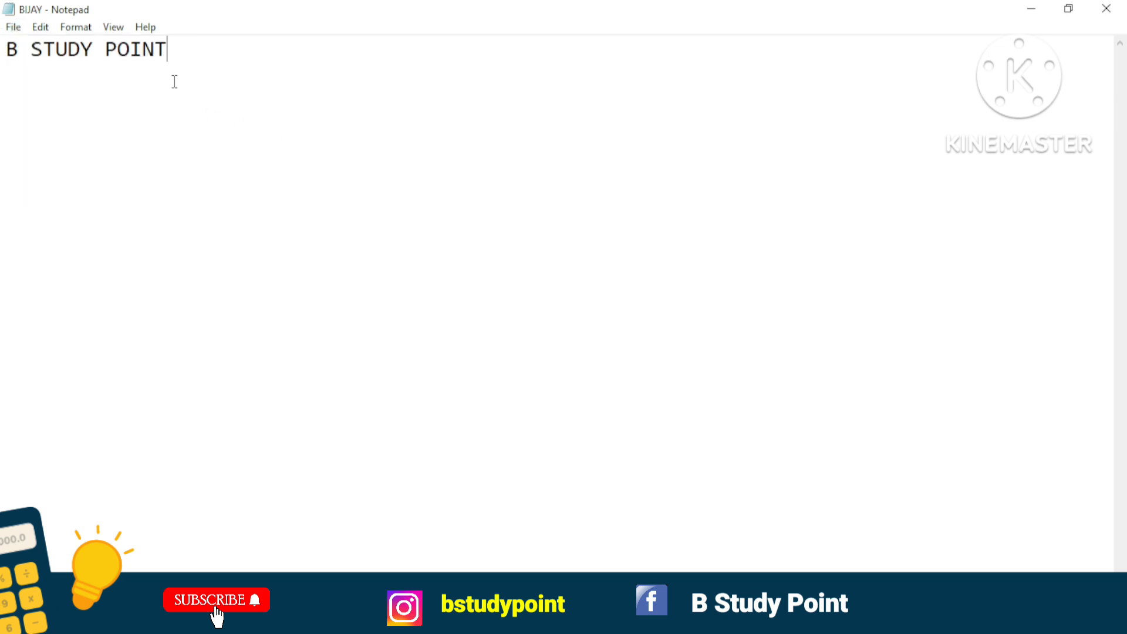
left_click(14, 28)
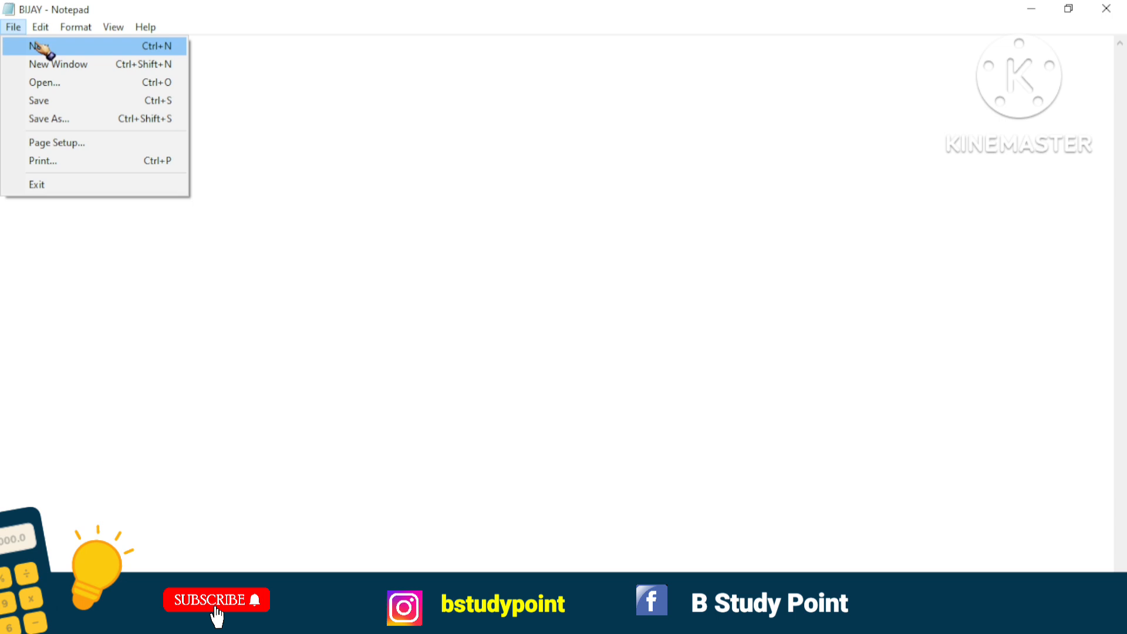
left_click(59, 48)
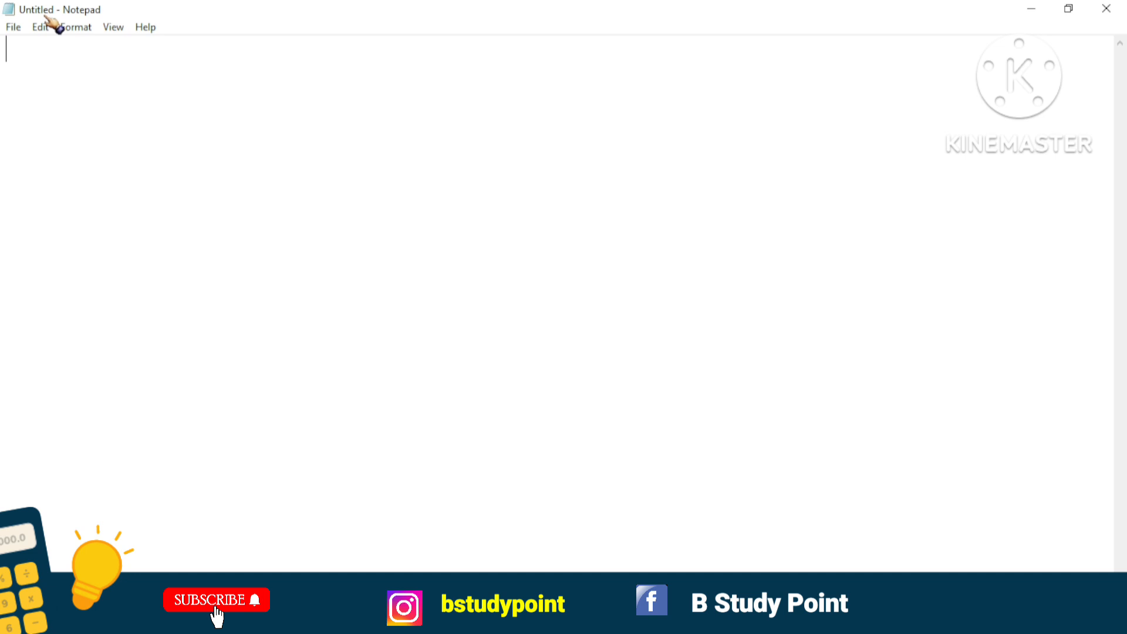
Open an additional blank document window and move it slightly lower on the screen.
left_click(15, 28)
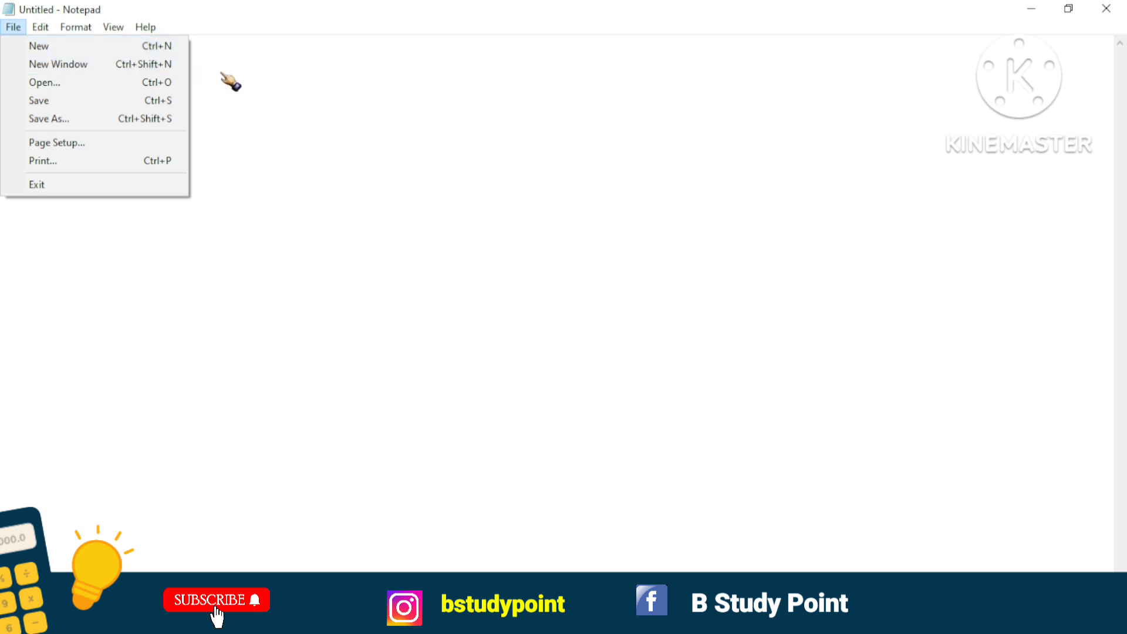
left_click(142, 64)
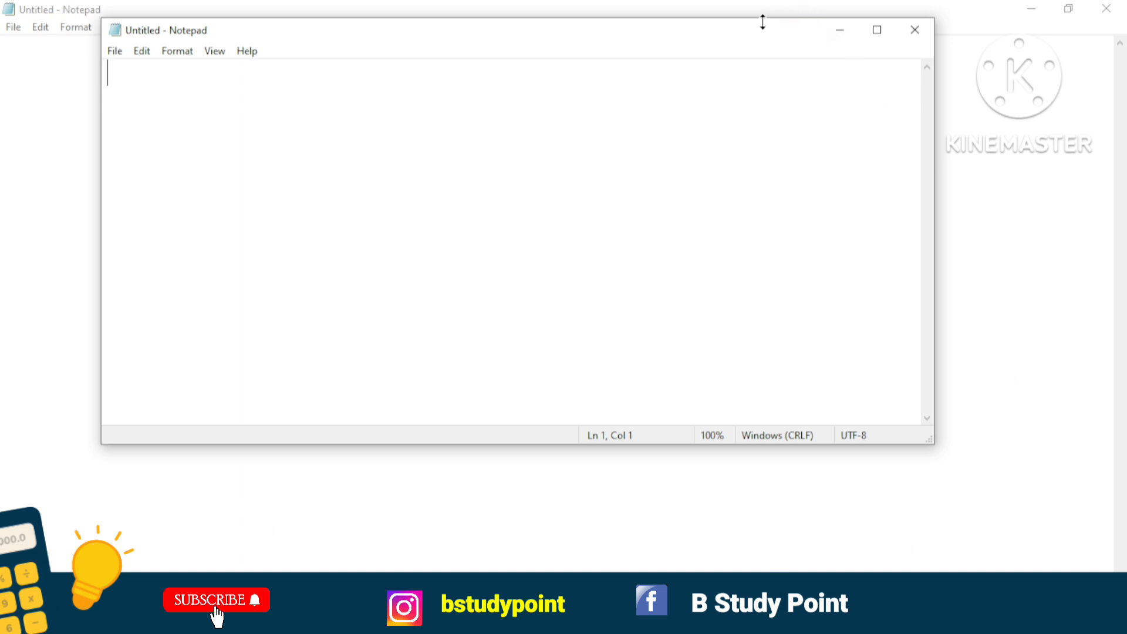
left_click_drag(772, 30, 763, 91)
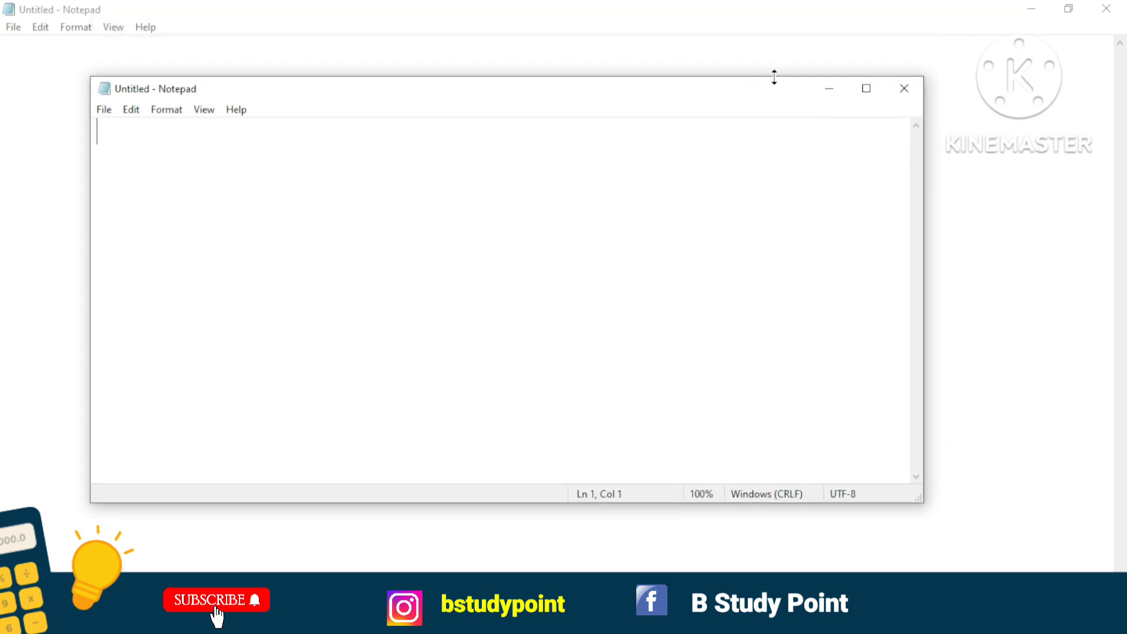
left_click(864, 95)
left_click(1069, 10)
Bring the original window forward, restore it from full screen and move it below the new window's title bar.
left_click(531, 52)
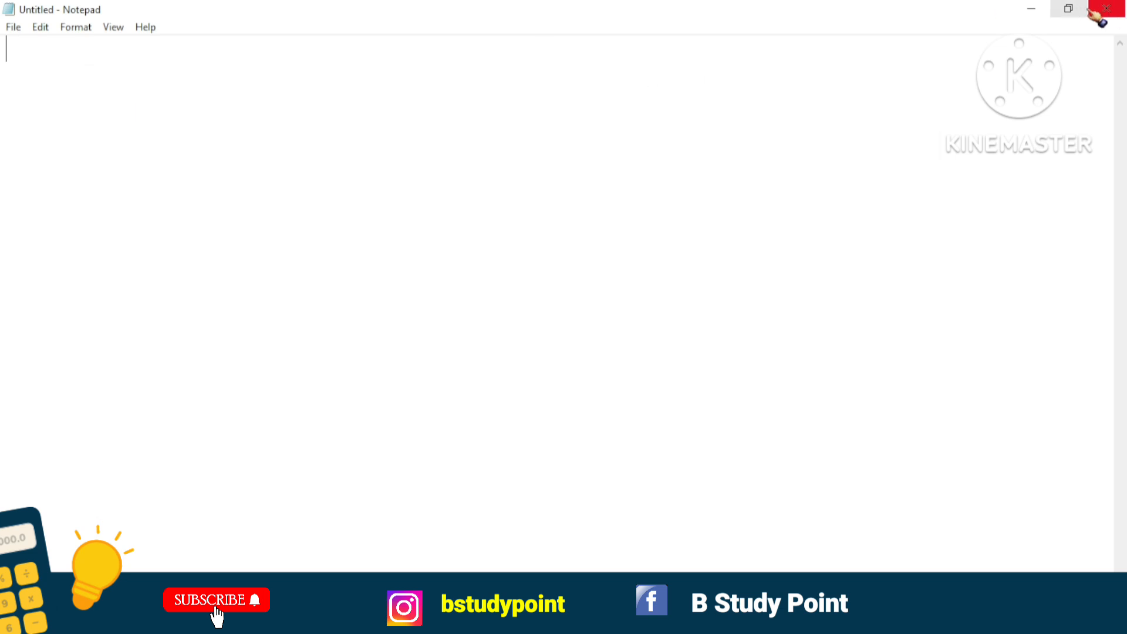
left_click(1069, 9)
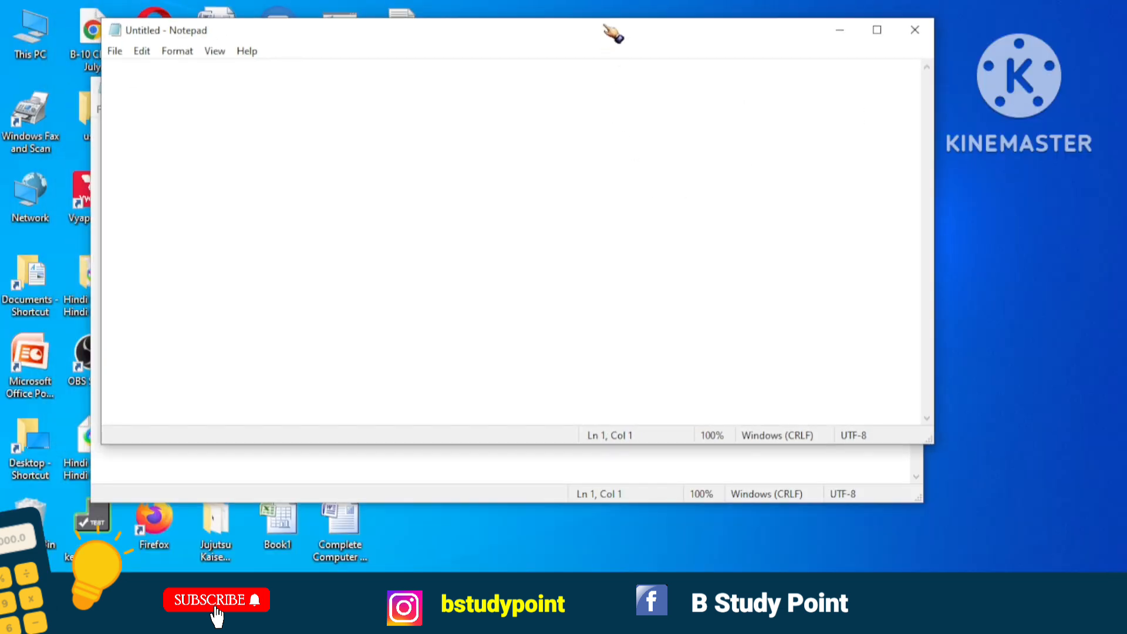
left_click_drag(614, 36, 669, 249)
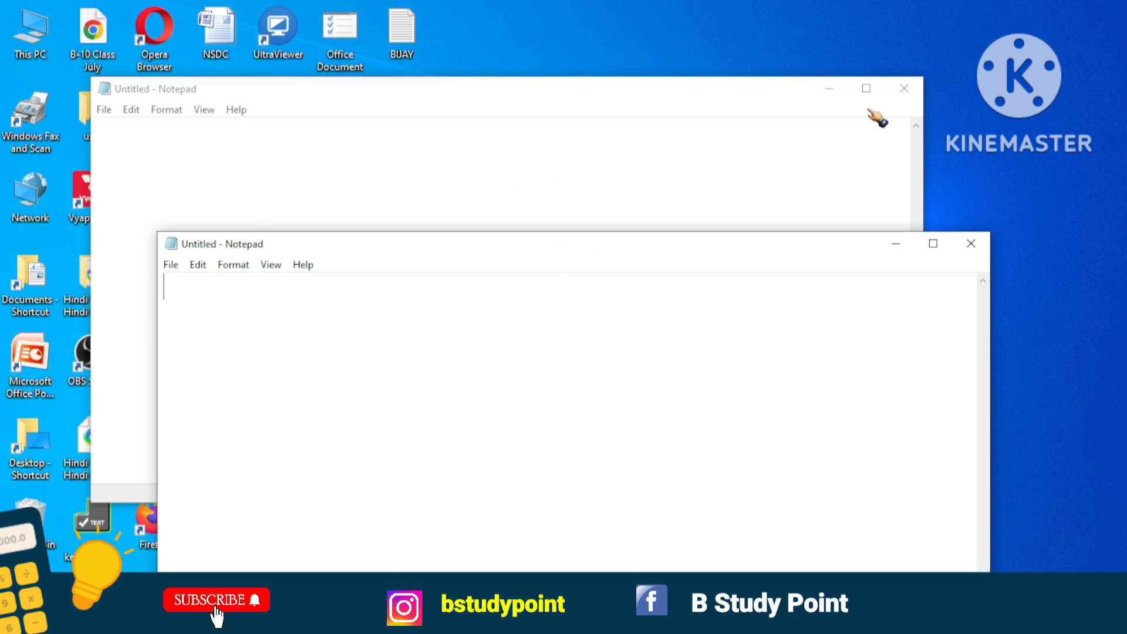
Close the original blank window and maximize the remaining one.
left_click(970, 243)
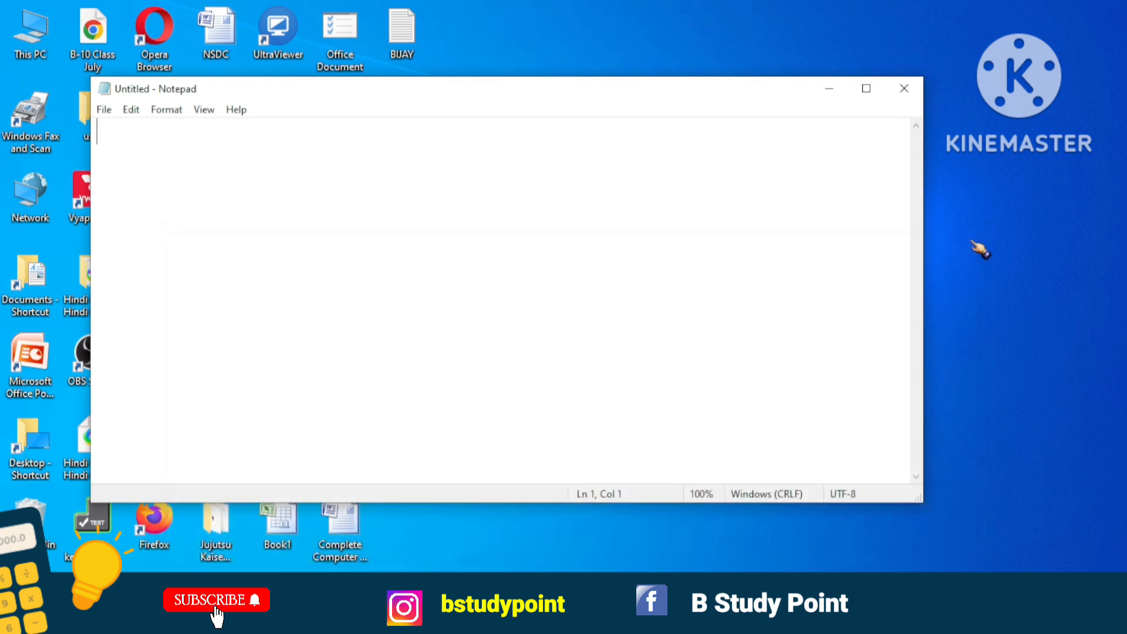
left_click(867, 88)
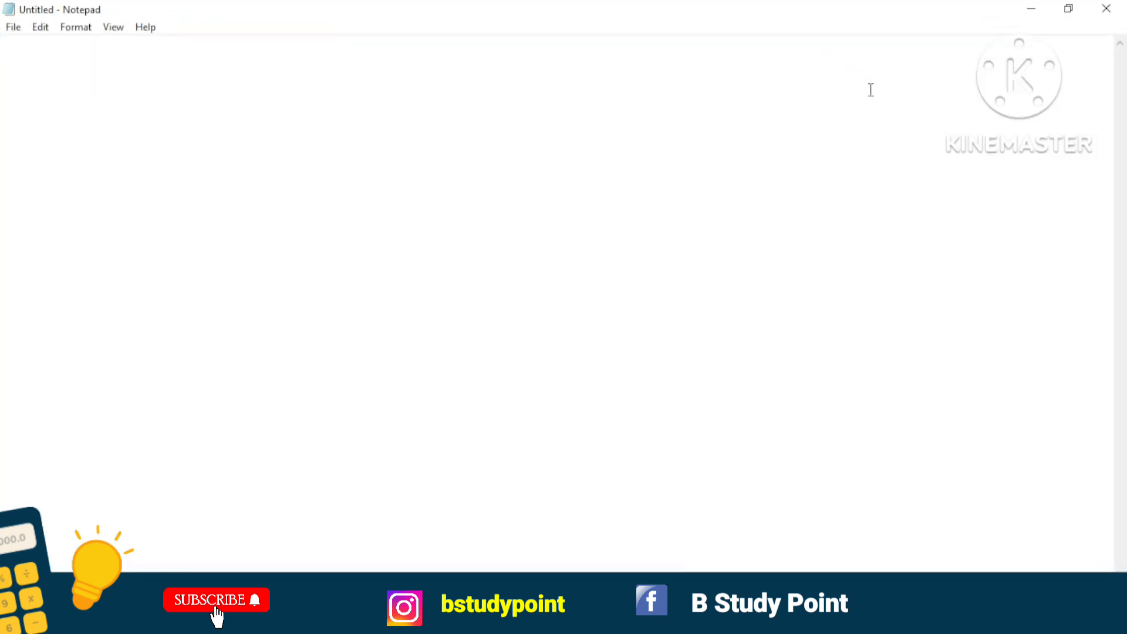
Bring up the Open dialog and choose the previously saved text file on the Desktop by its name.
left_click(13, 27)
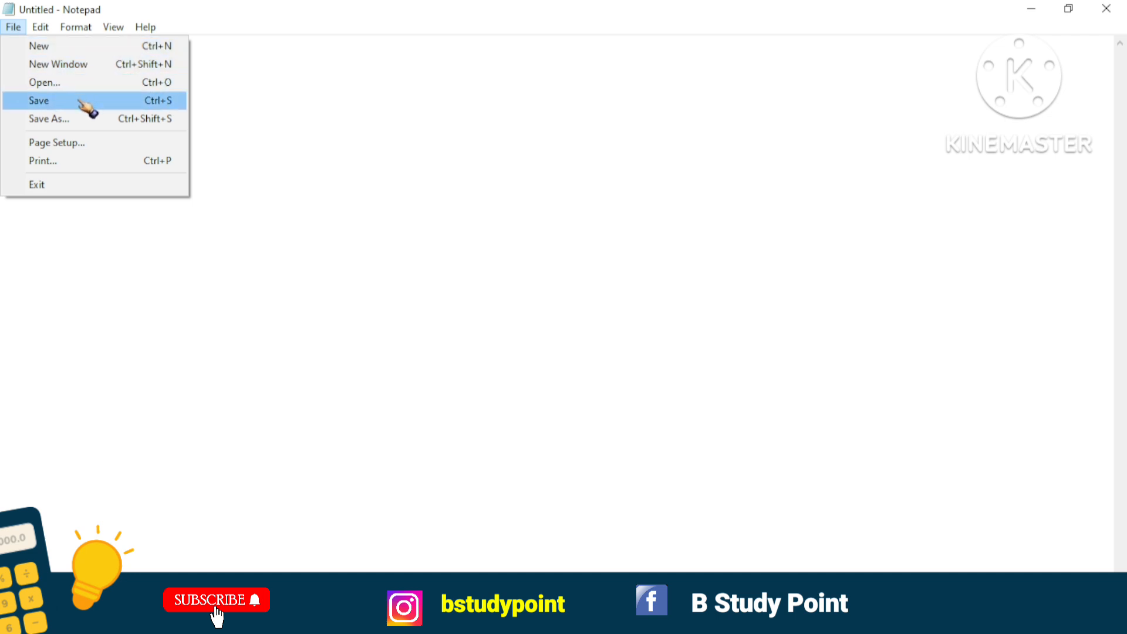
left_click(294, 90)
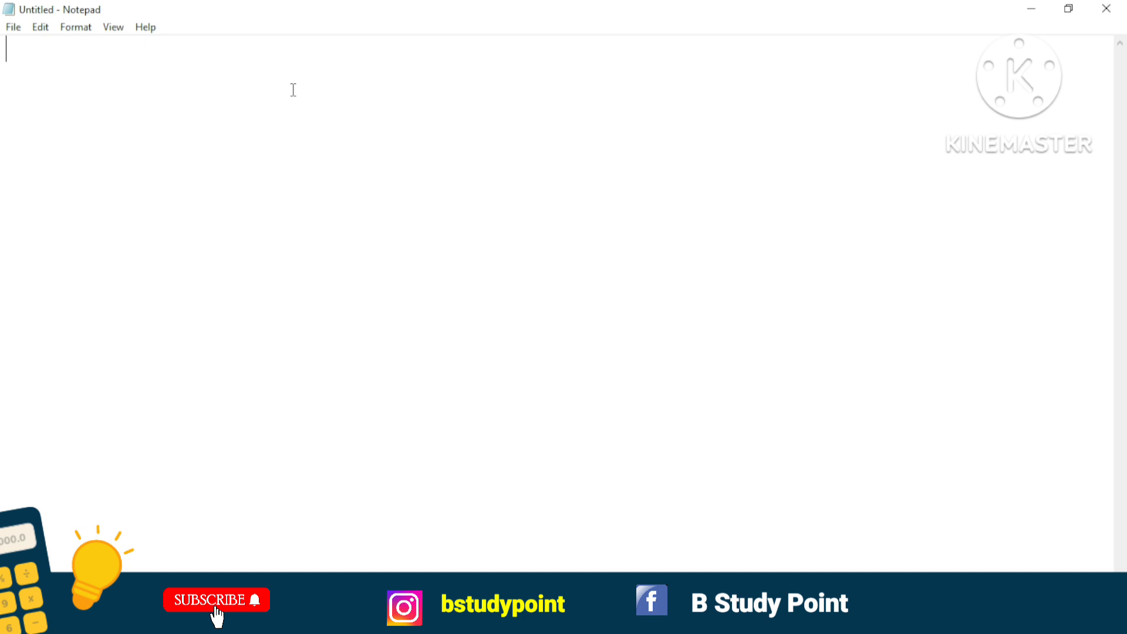
left_click(14, 28)
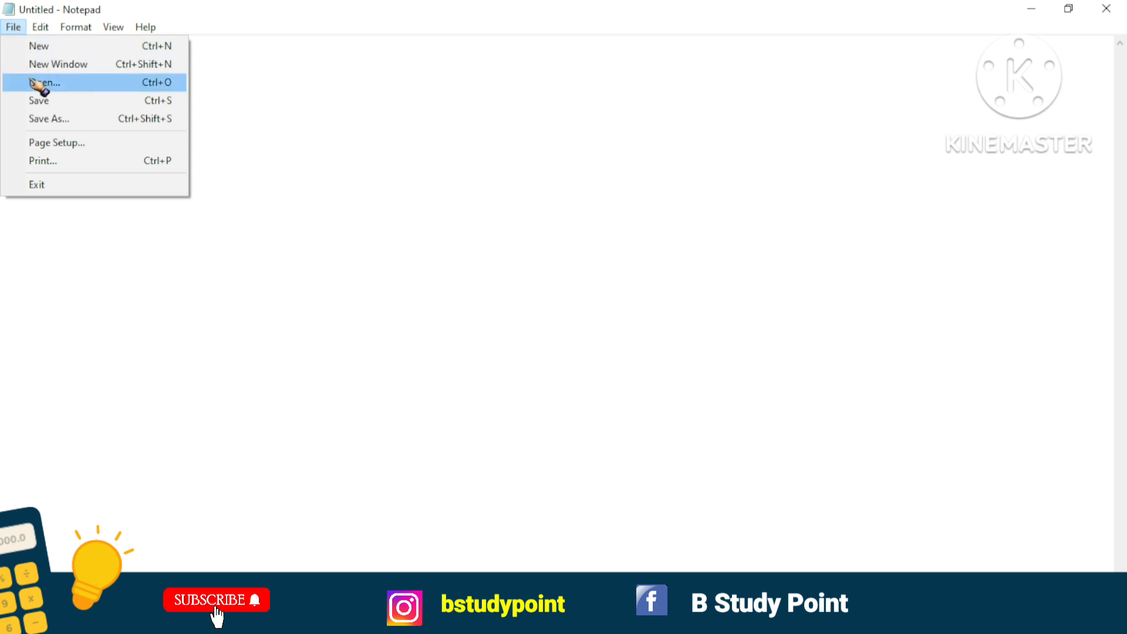
left_click(39, 84)
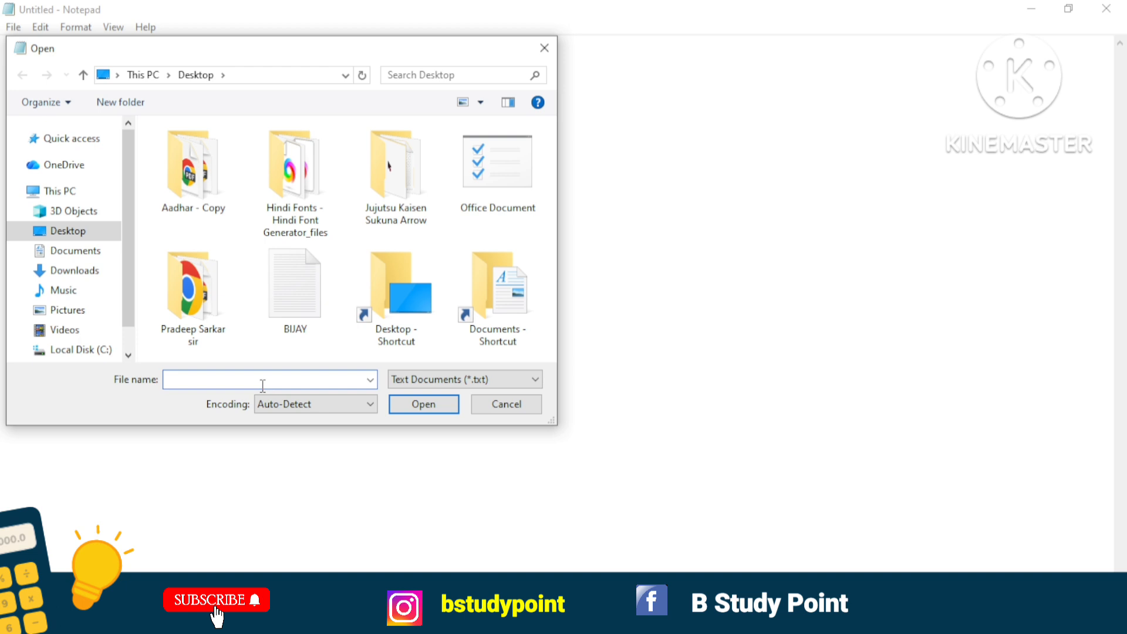
type("BIJA")
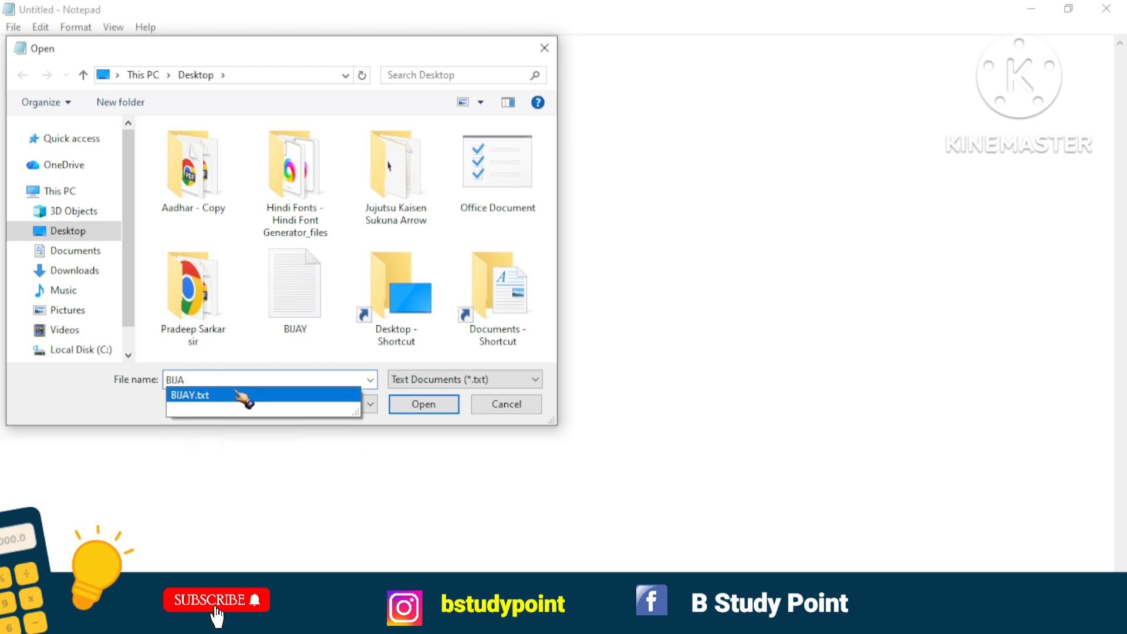
left_click(199, 396)
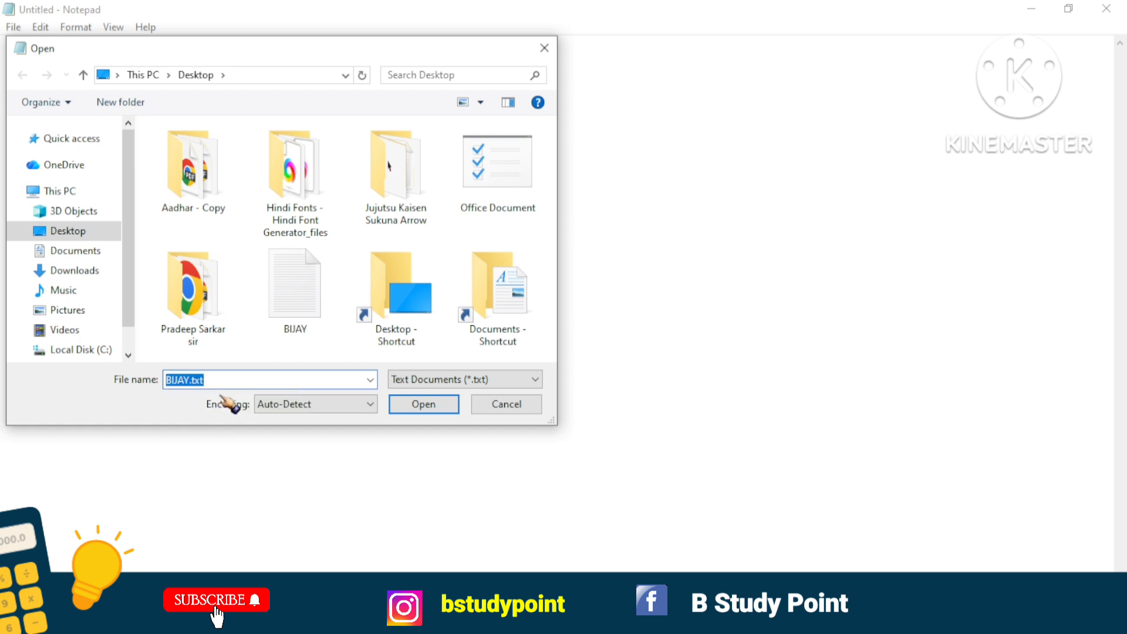
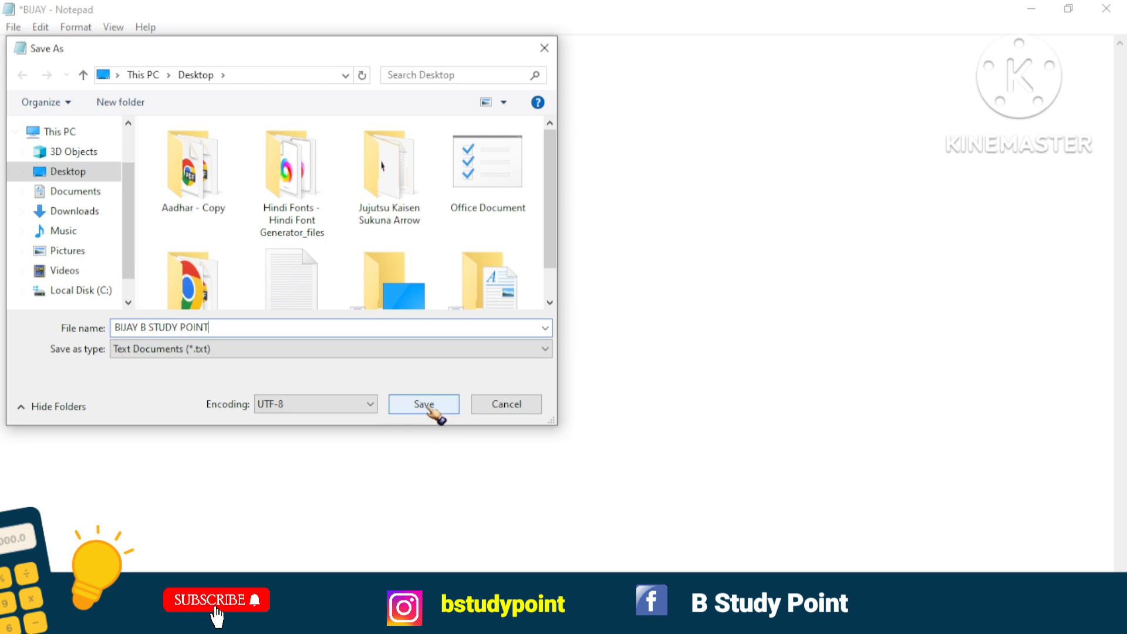
Save a copy of the document to the Desktop under the new file name as UTF-8 text and minimize the window.
left_click(430, 414)
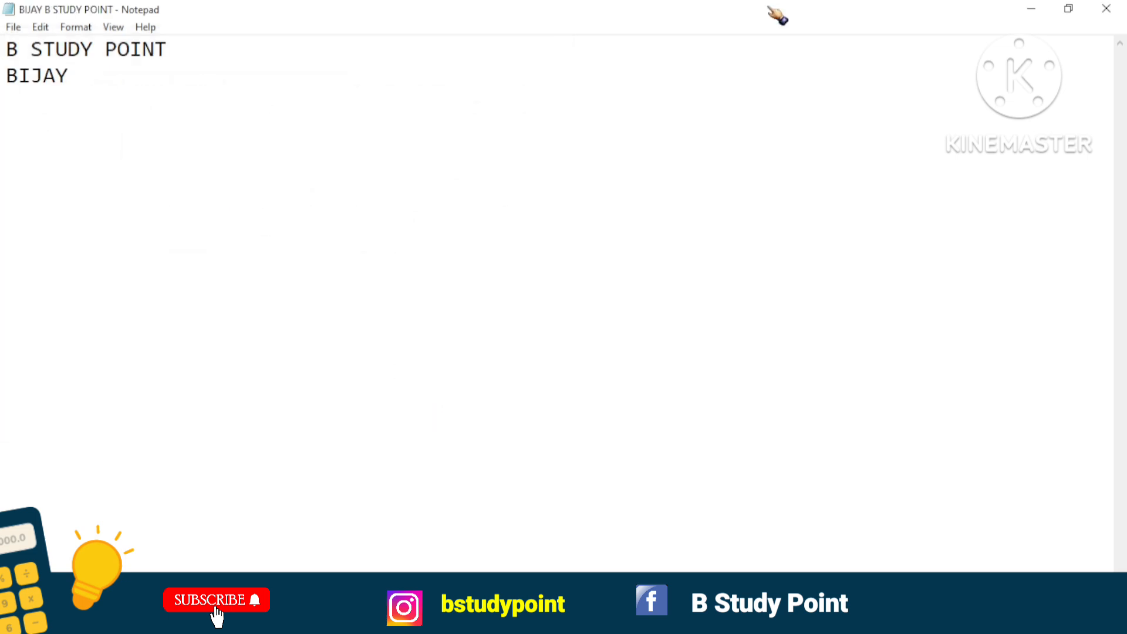
left_click(1029, 7)
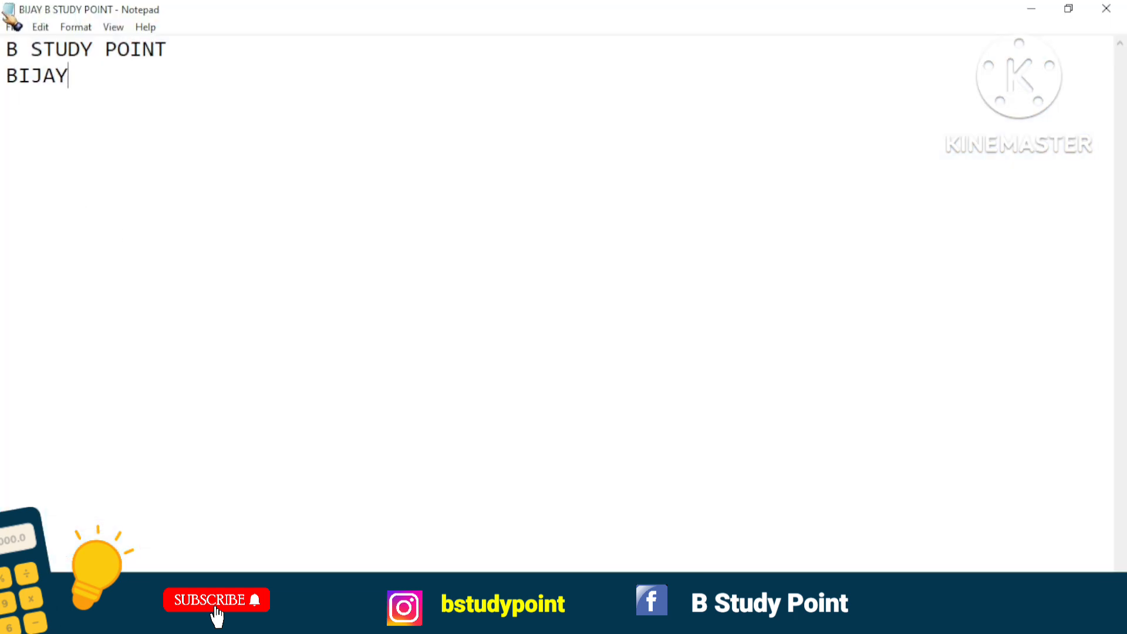
Exit Notepad with its Exit command and refresh the desktop.
left_click(13, 28)
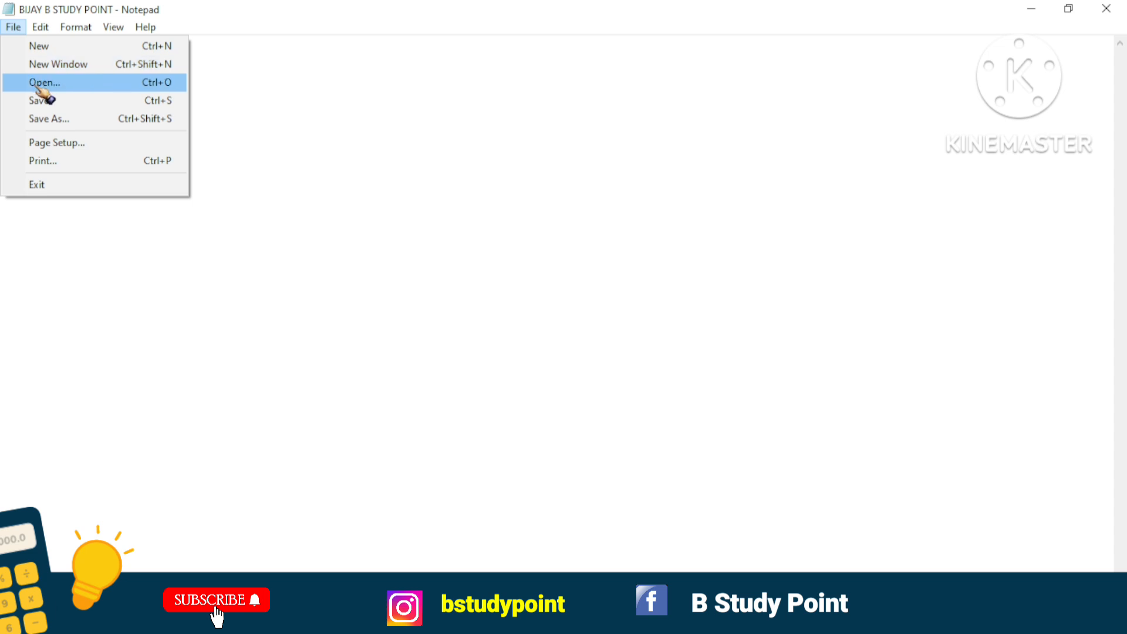
left_click(44, 187)
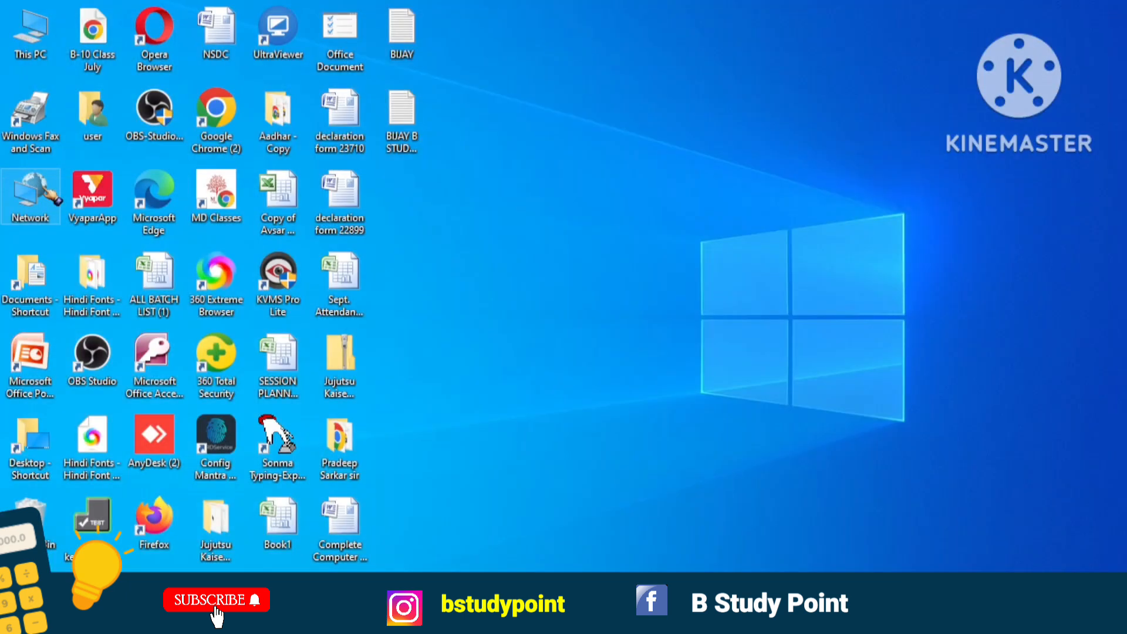
right_click(469, 154)
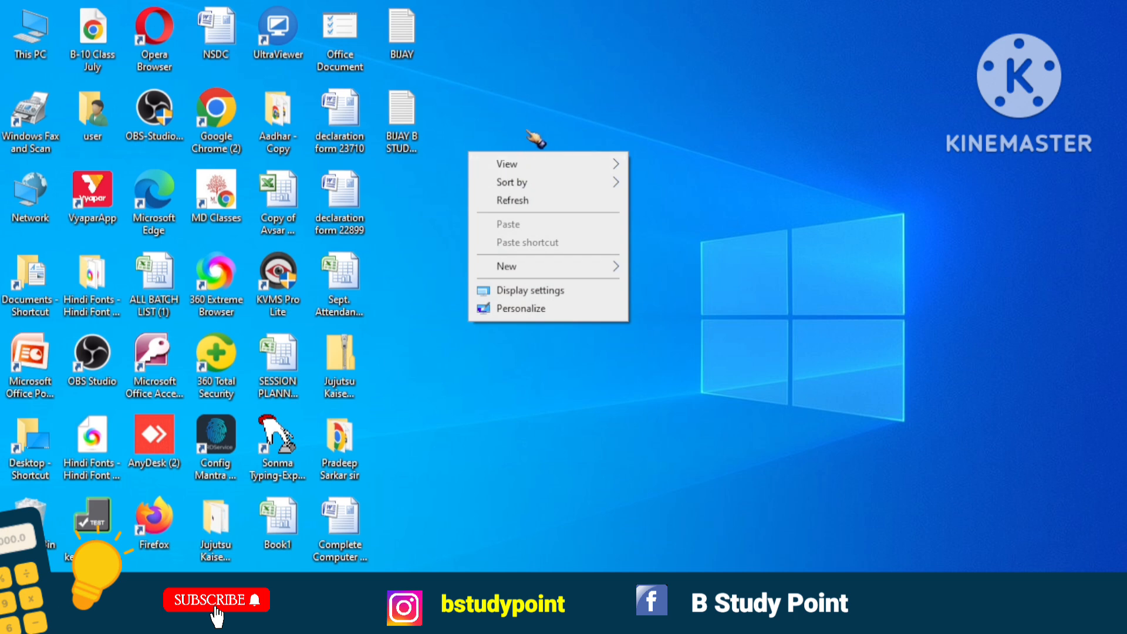
left_click(538, 202)
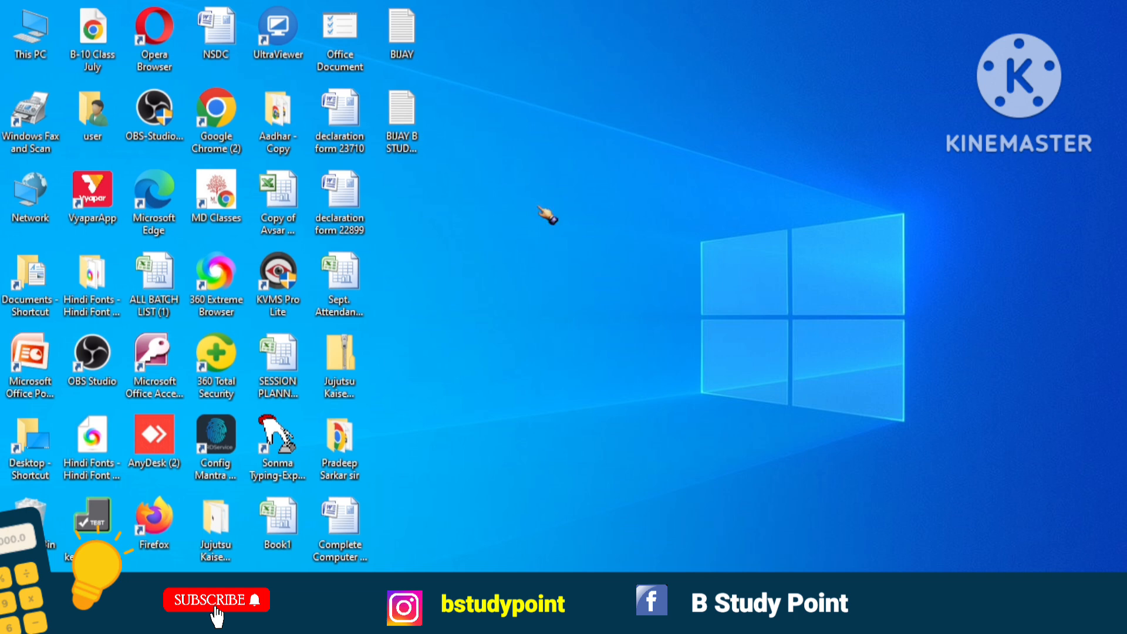
Bring up the On-Screen Keyboard, move it away from the desktop icons and turn off Caps Lock on it.
key("ctrl+super+o")
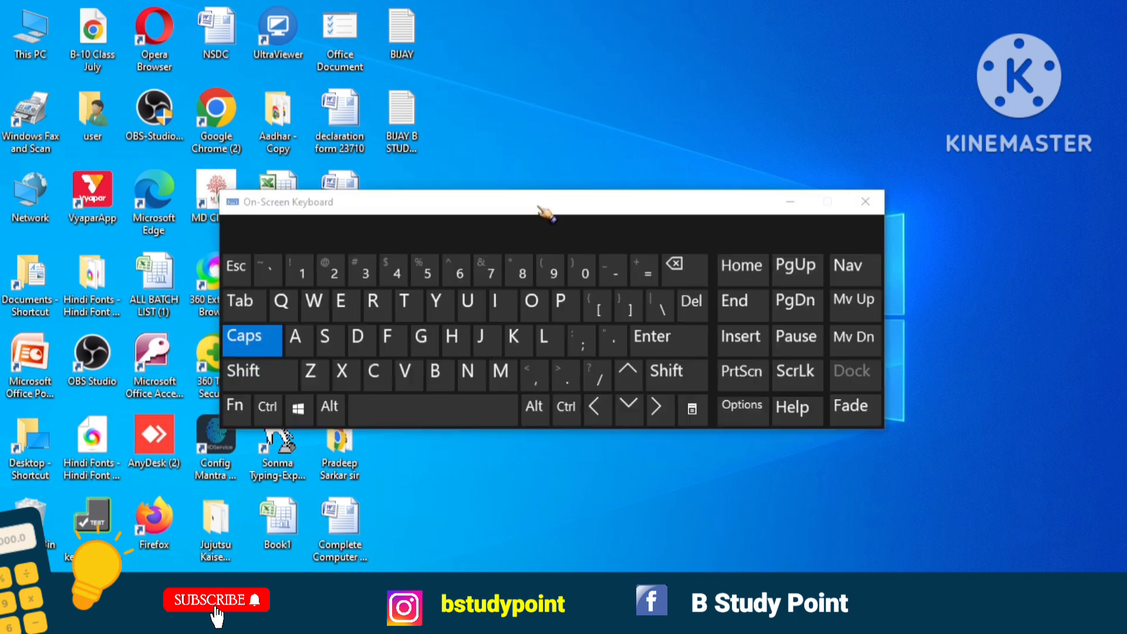
left_click_drag(540, 209, 763, 311)
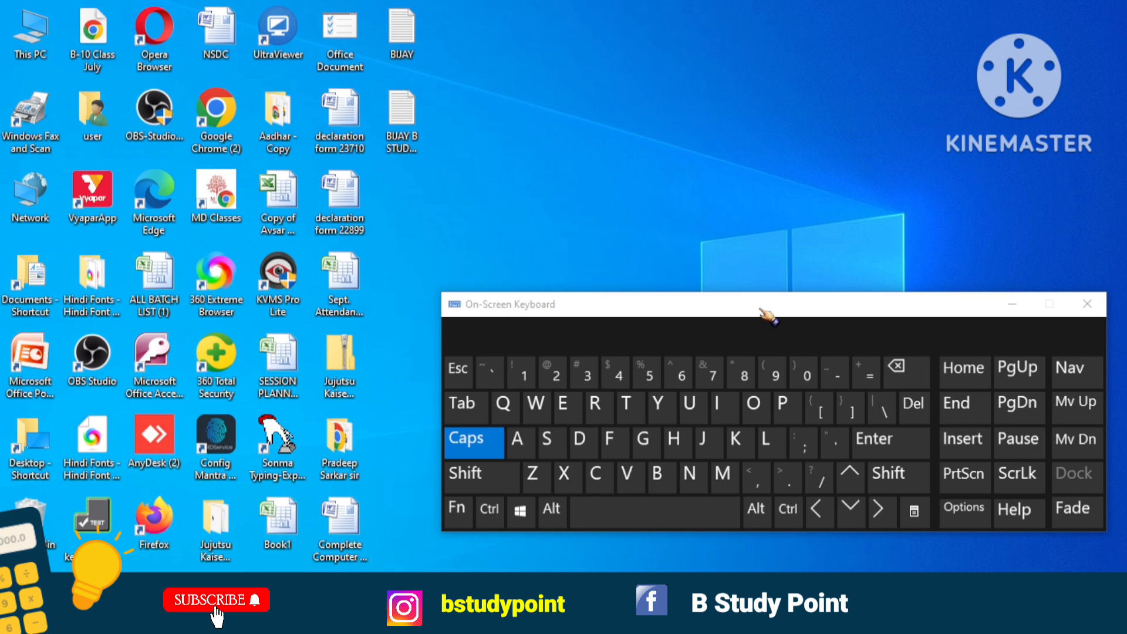
left_click(492, 444)
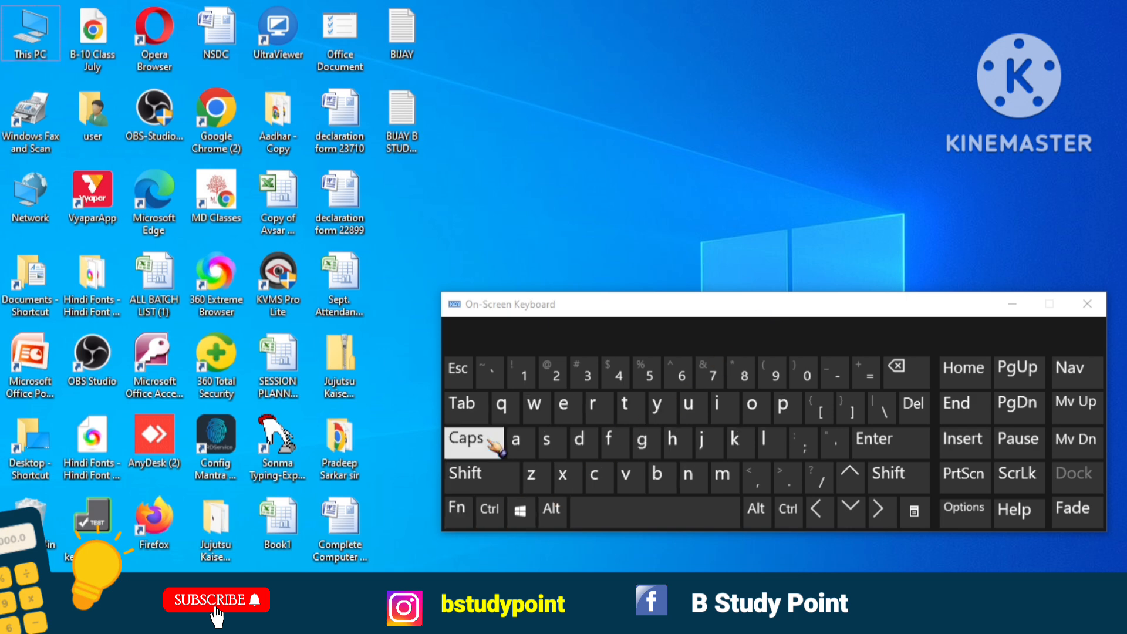
Use the On-Screen Keyboard to launch Notepad from the Run dialog with the command notepad, and minimize the keyboard.
left_click(519, 510)
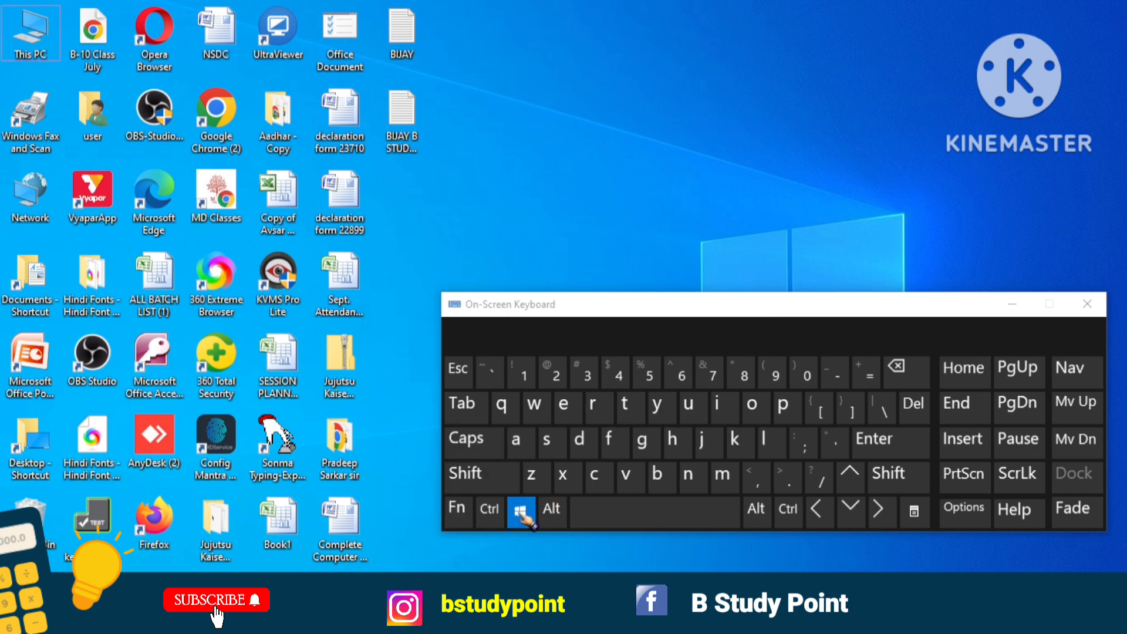
left_click(597, 405)
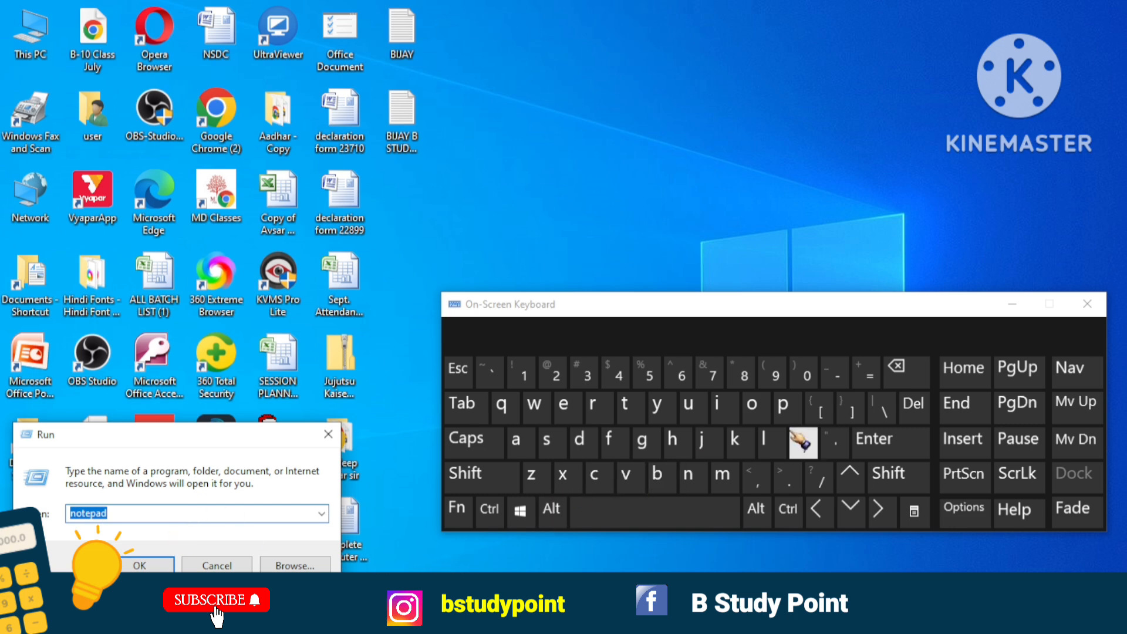
left_click(874, 445)
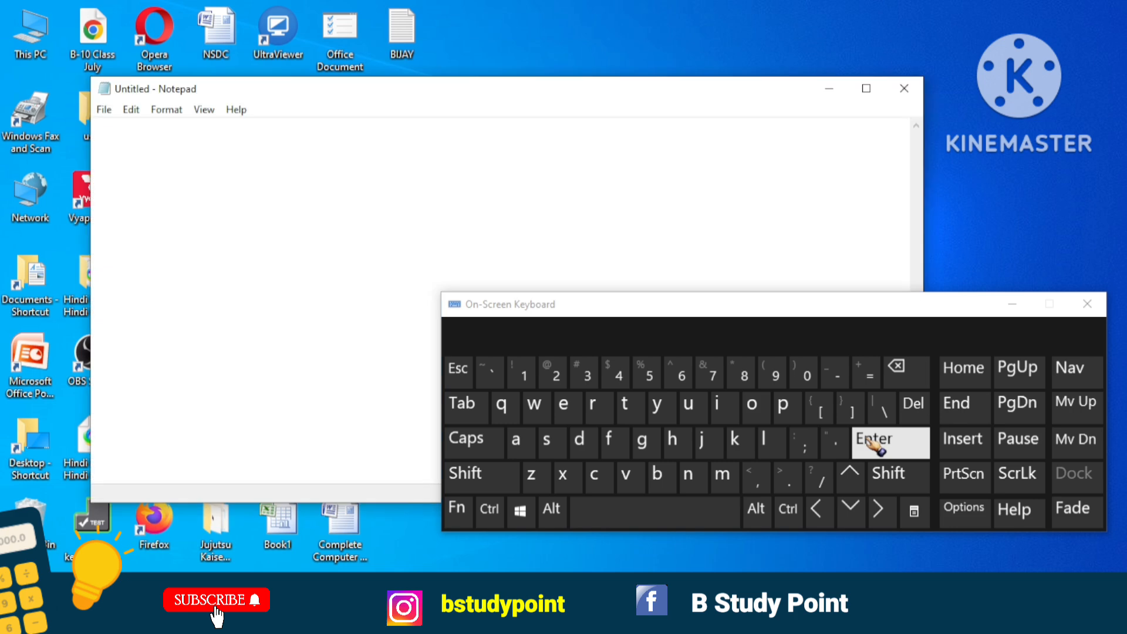
left_click(1021, 306)
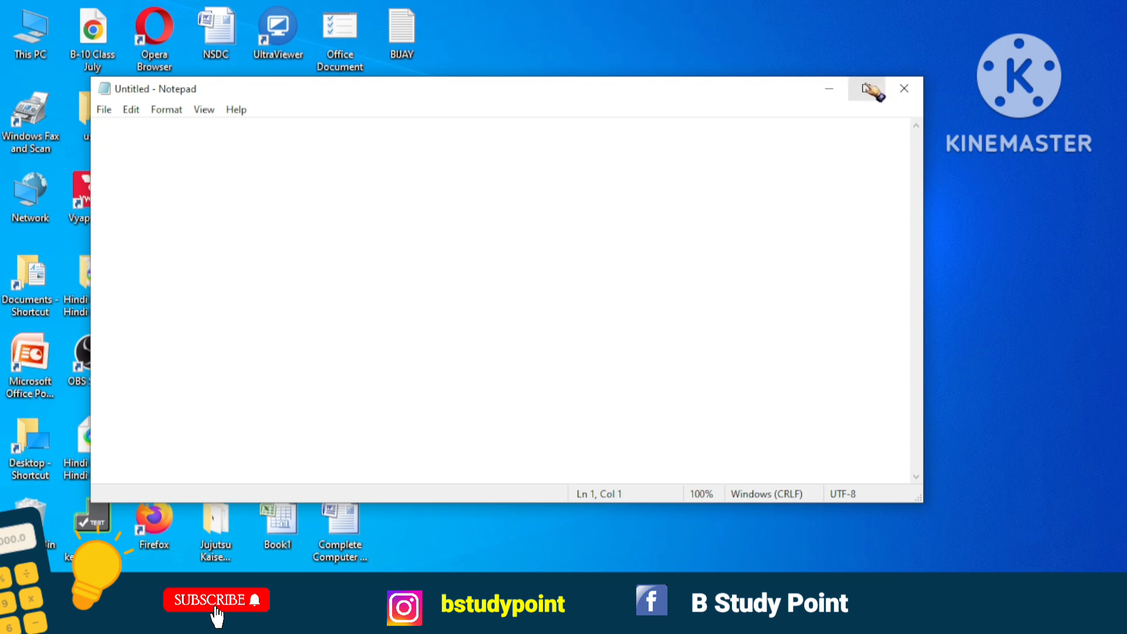
Switch the blank Notepad window between full screen and its restored size, and close it.
left_click(871, 91)
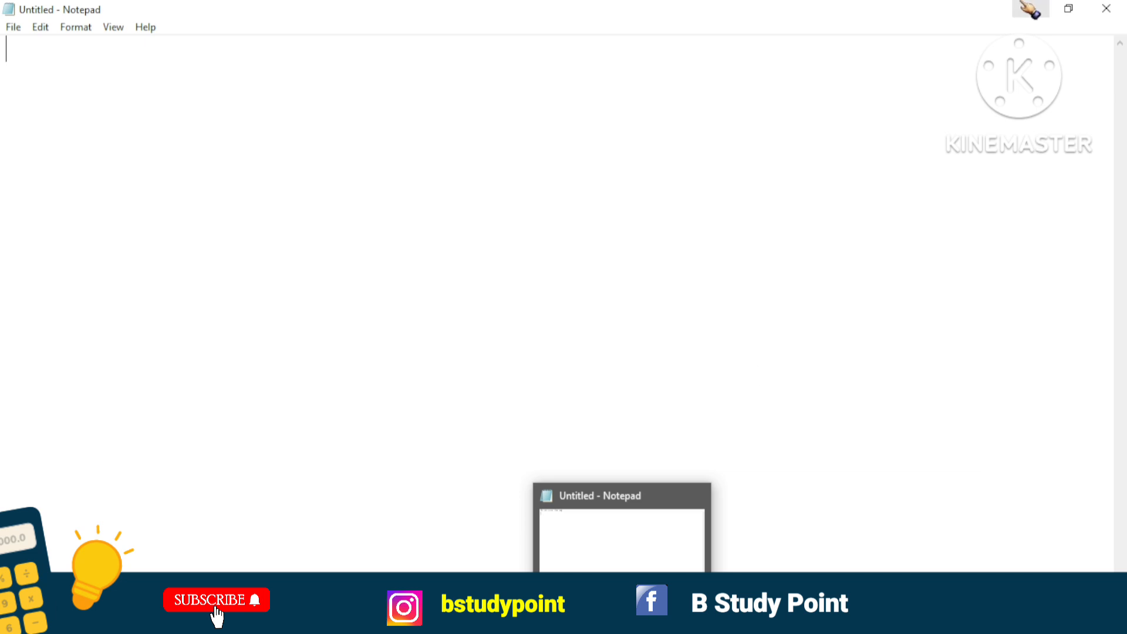
left_click(1068, 9)
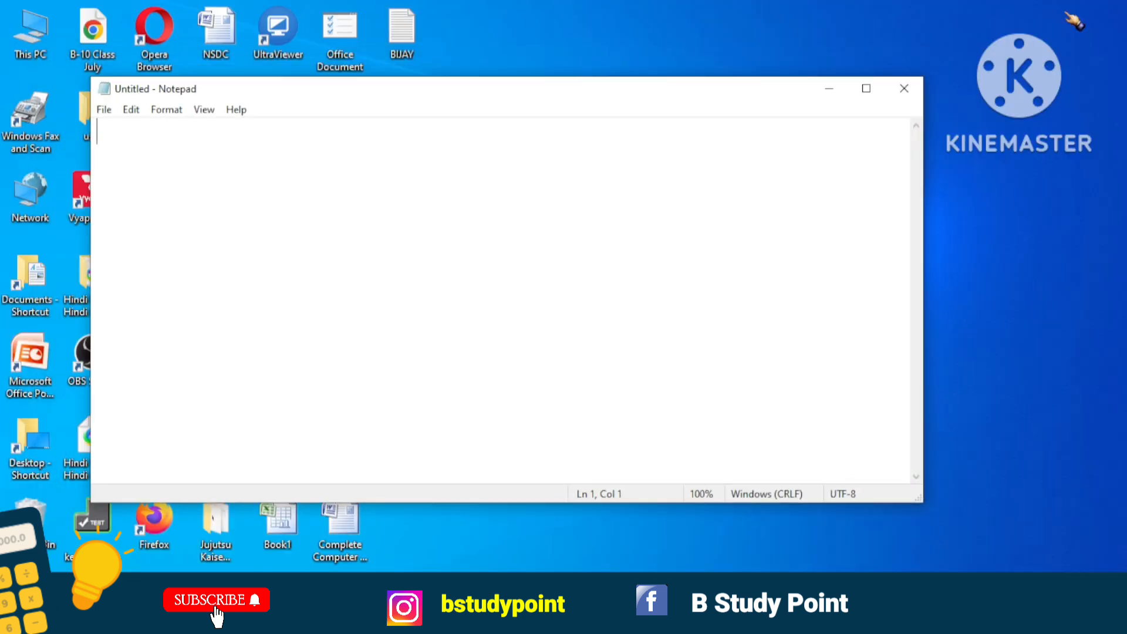
left_click(865, 88)
left_click(1118, 7)
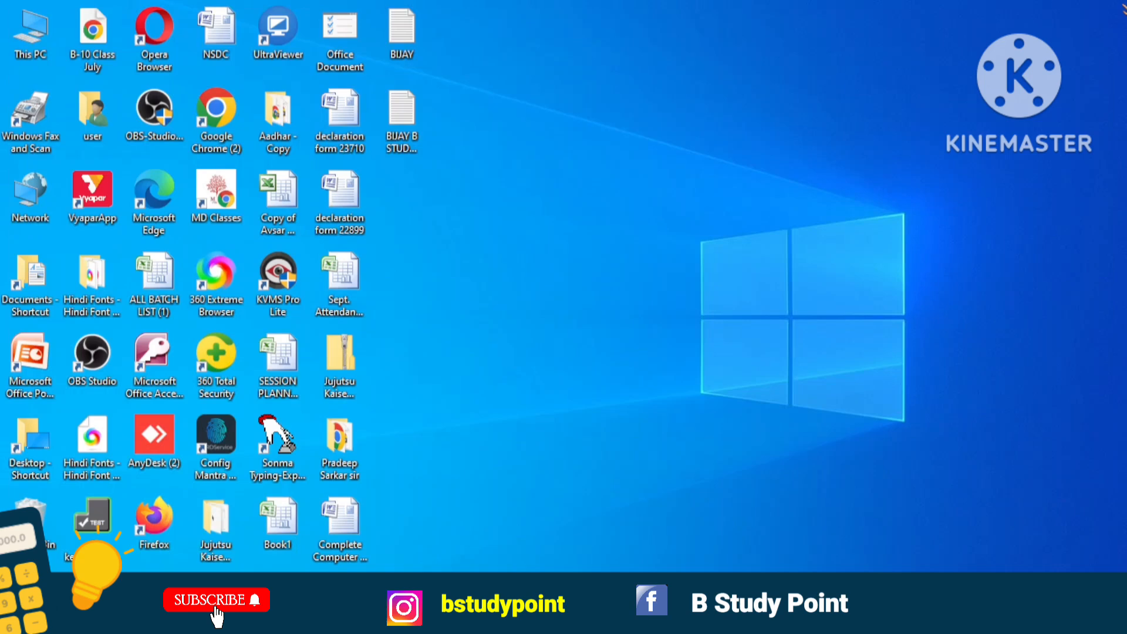
Launch Notepad again from the Run dialog and maximize its blank window.
key("super+r")
key("Return")
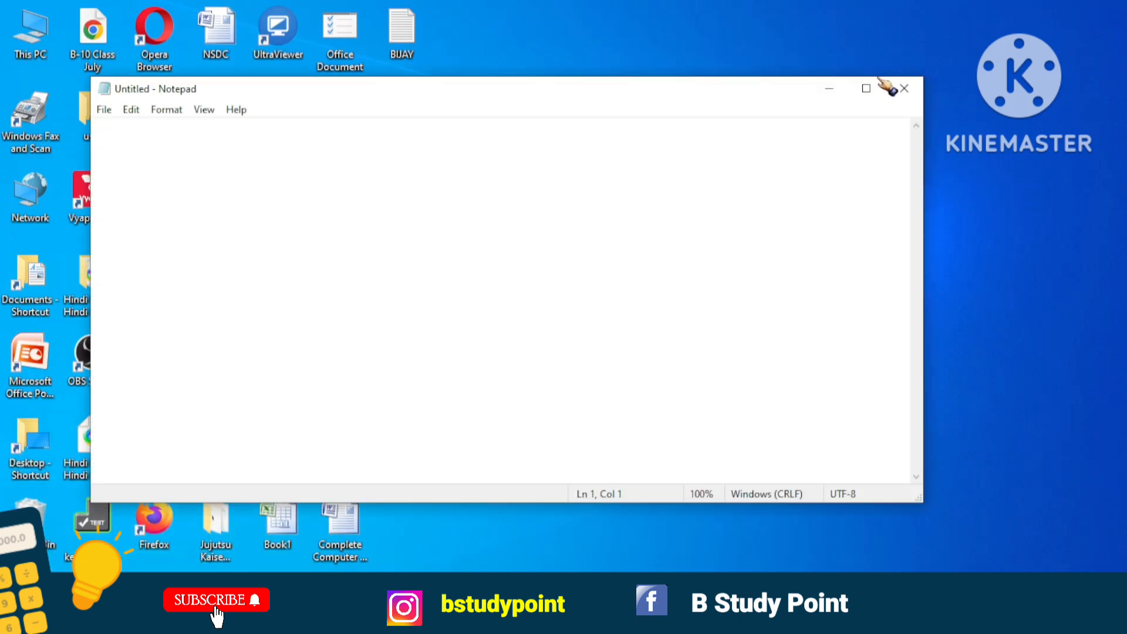
left_click(865, 88)
Review the editing commands and insert the current time and date into the blank document.
left_click(43, 28)
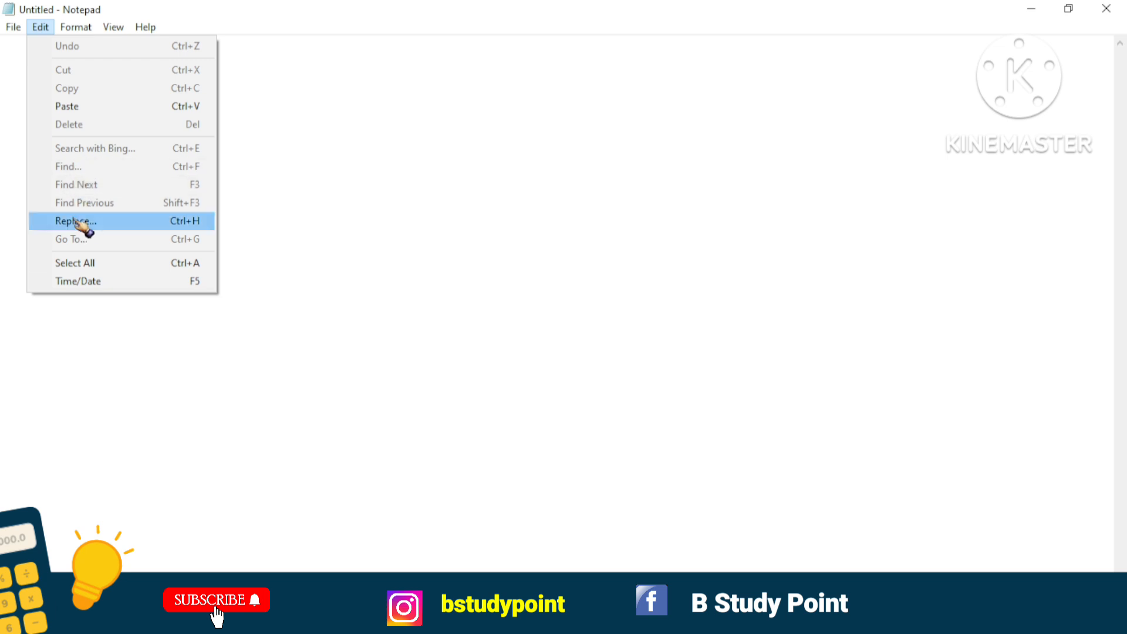
left_click(321, 195)
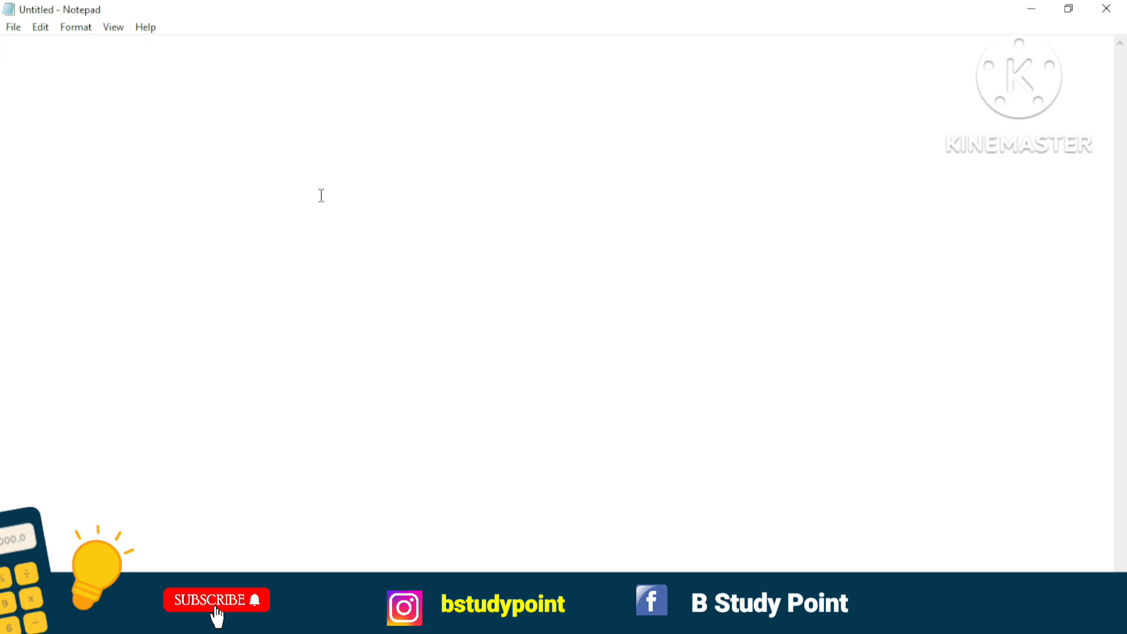
left_click(41, 27)
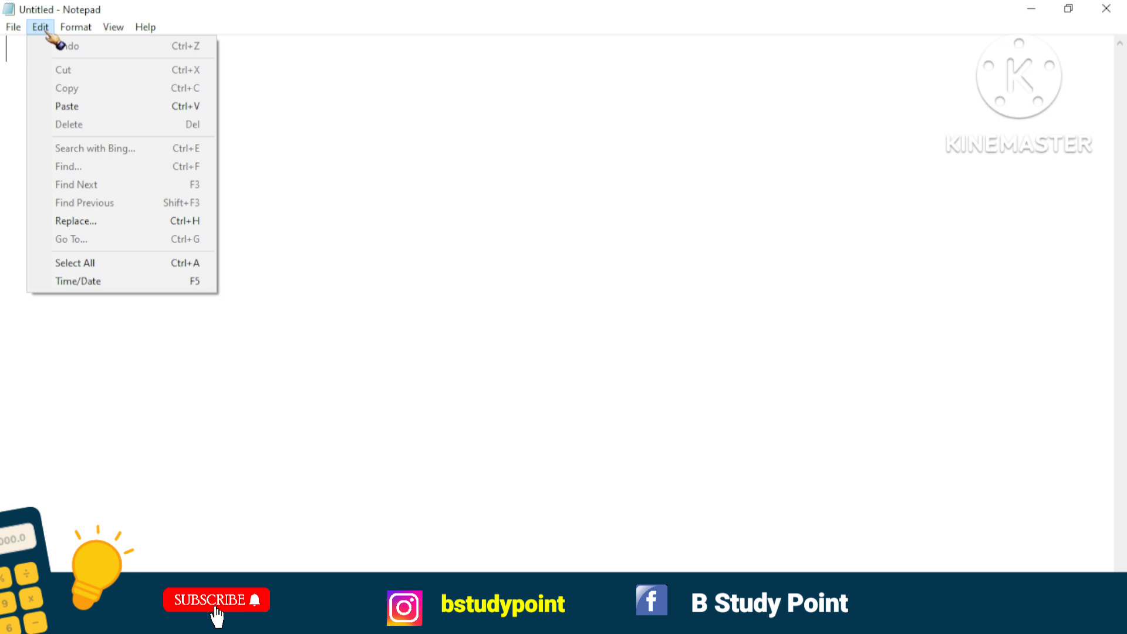
left_click(46, 33)
left_click(47, 33)
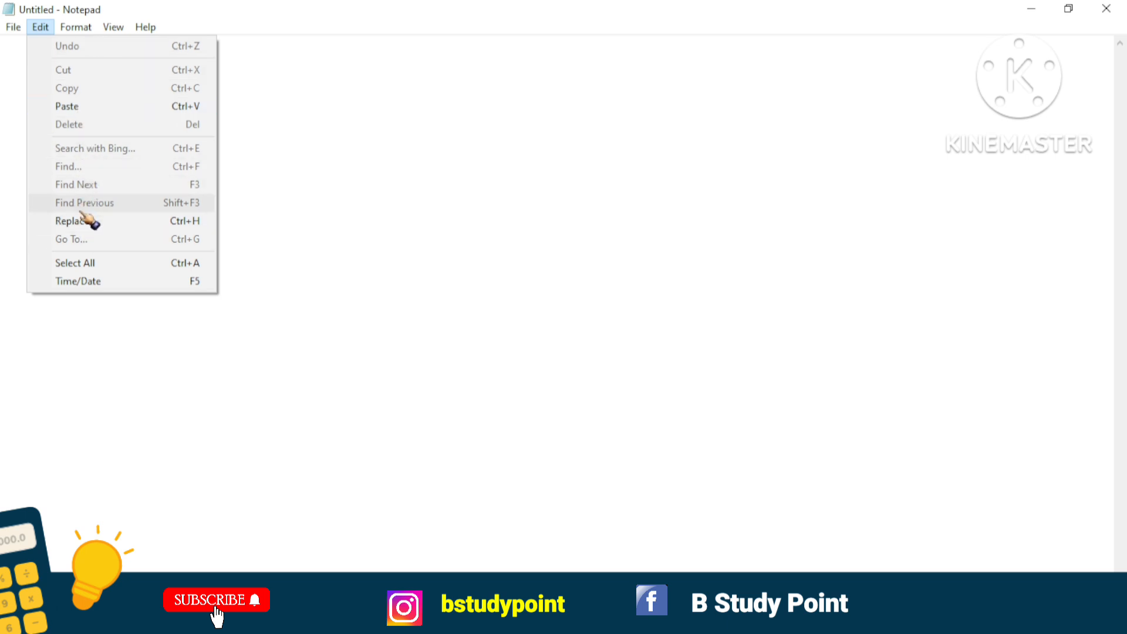
left_click(87, 287)
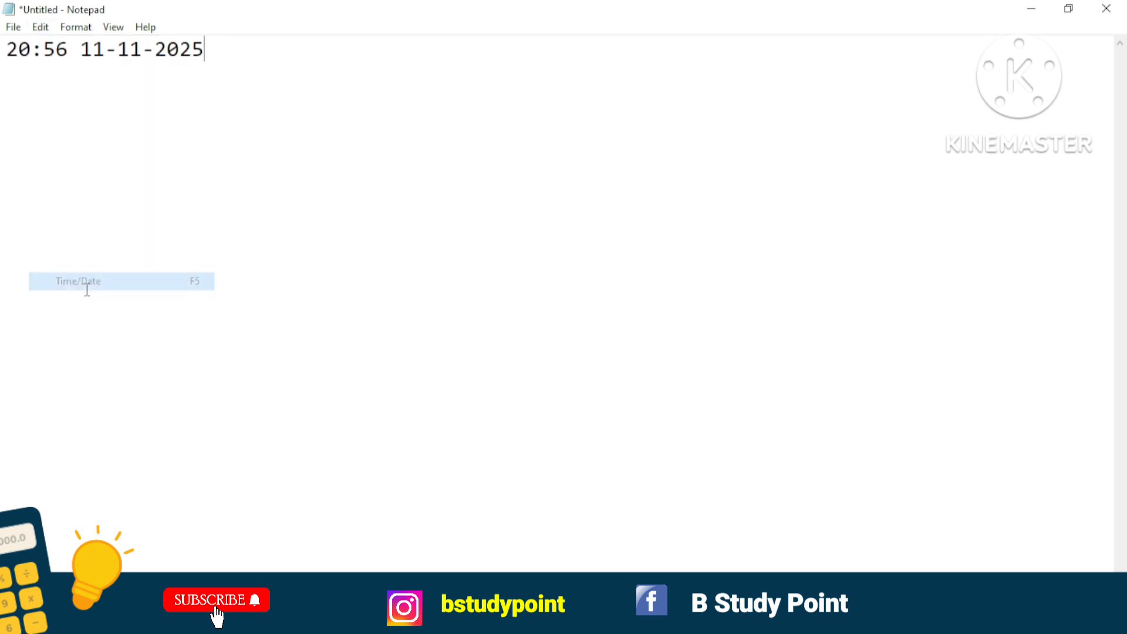
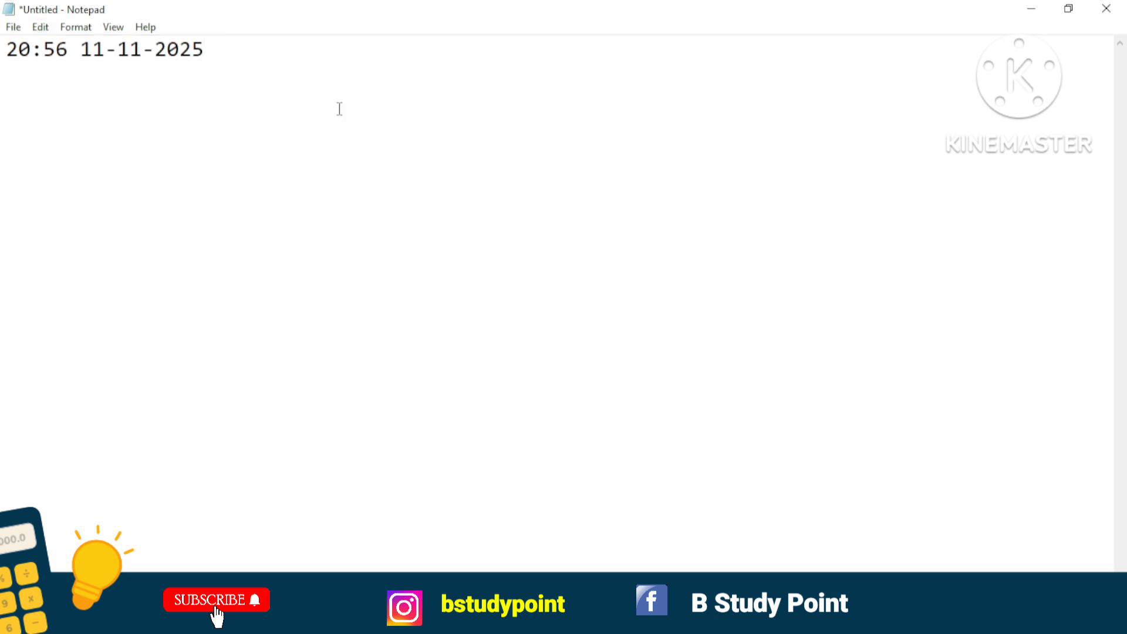
Delete the time and date line from the document.
left_click(40, 27)
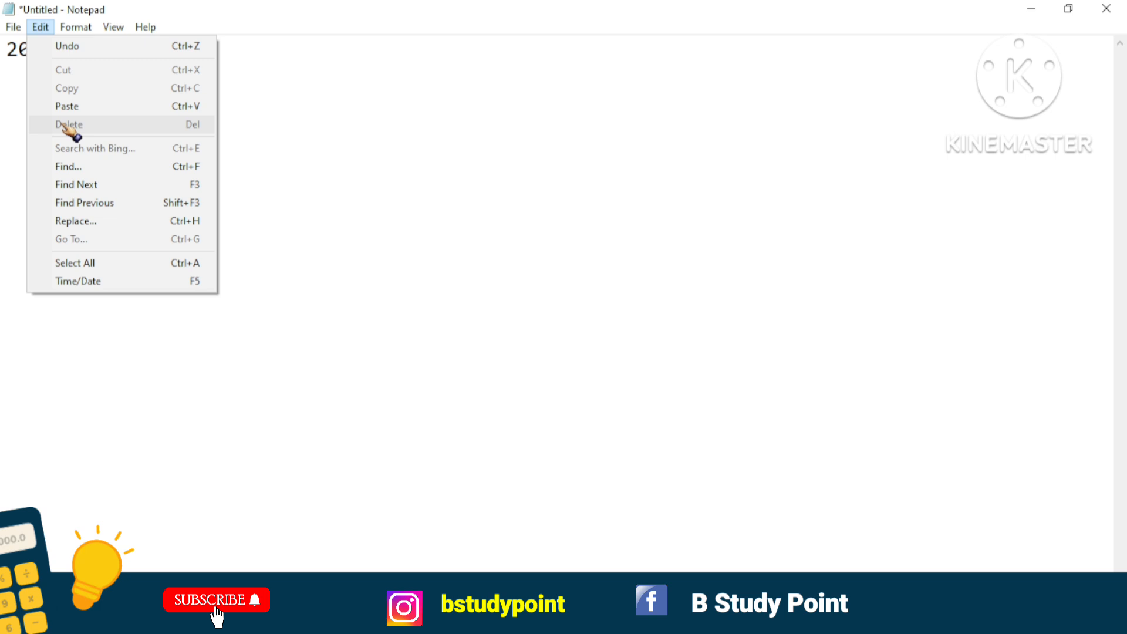
left_click(297, 63)
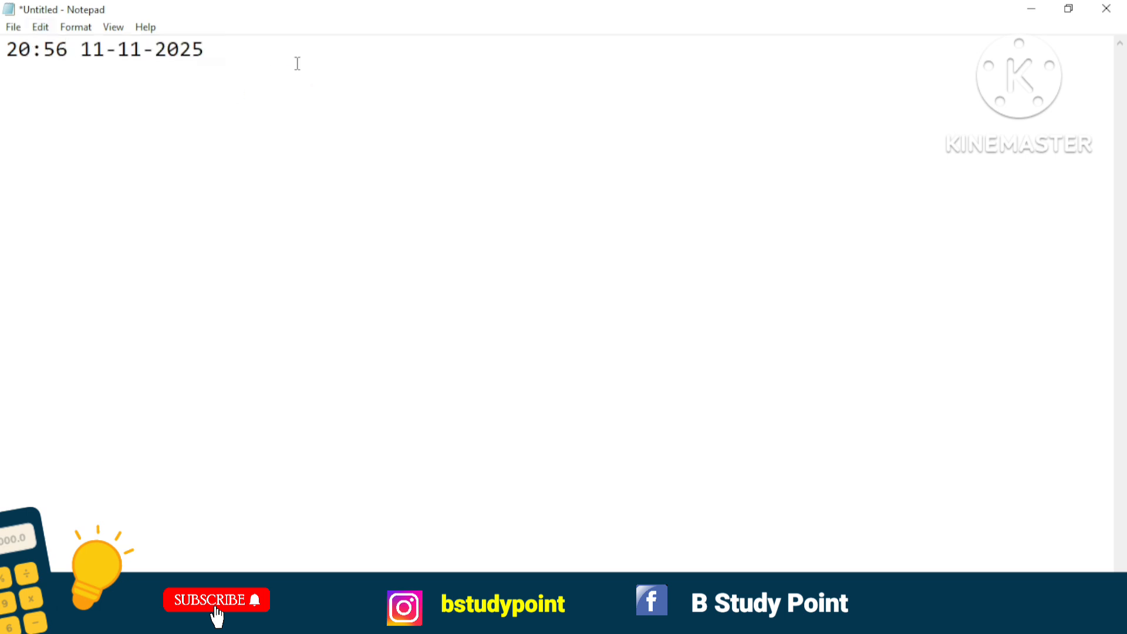
left_click(10, 49)
left_click_drag(10, 50, 243, 120)
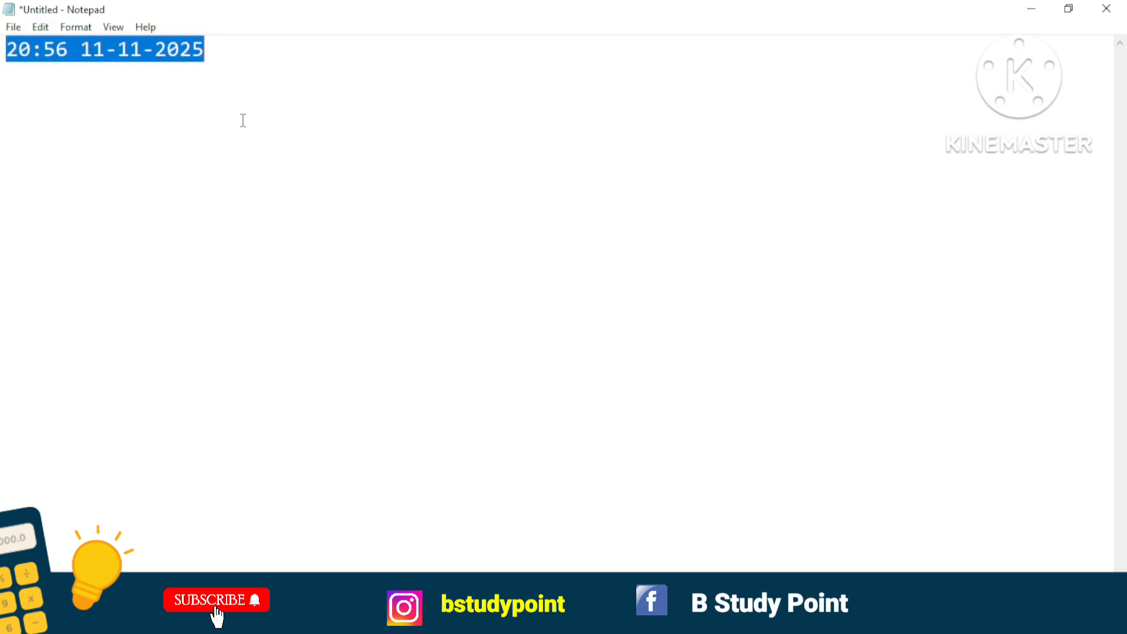
key("Delete")
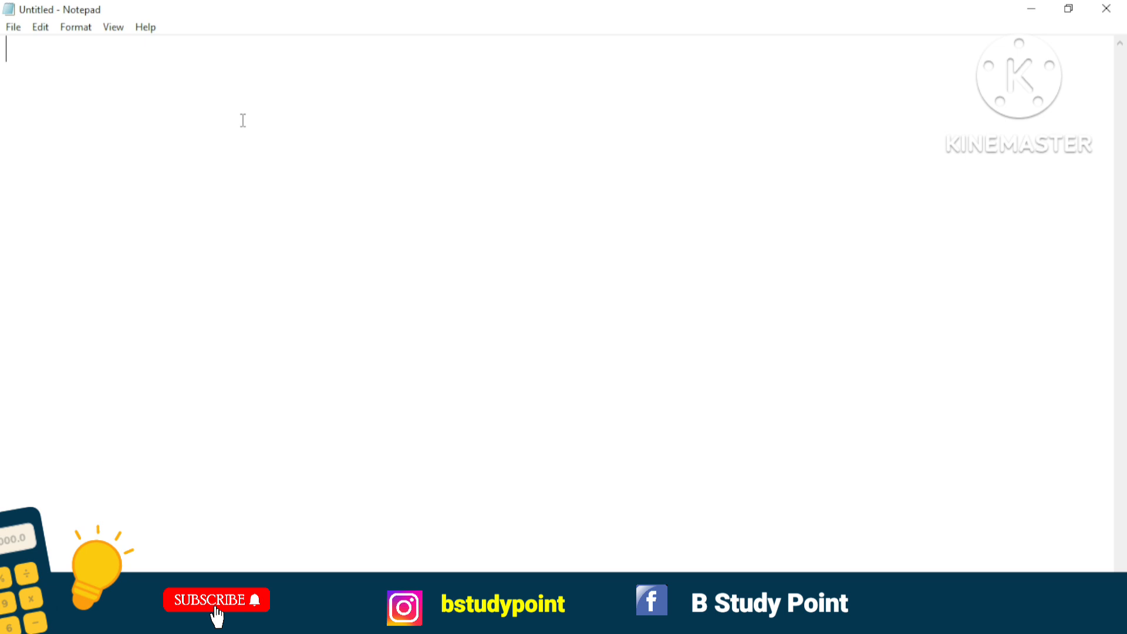
Enter DHANBAD, DEOGHAR and BOKARO on three separate lines.
type("DHANBAD")
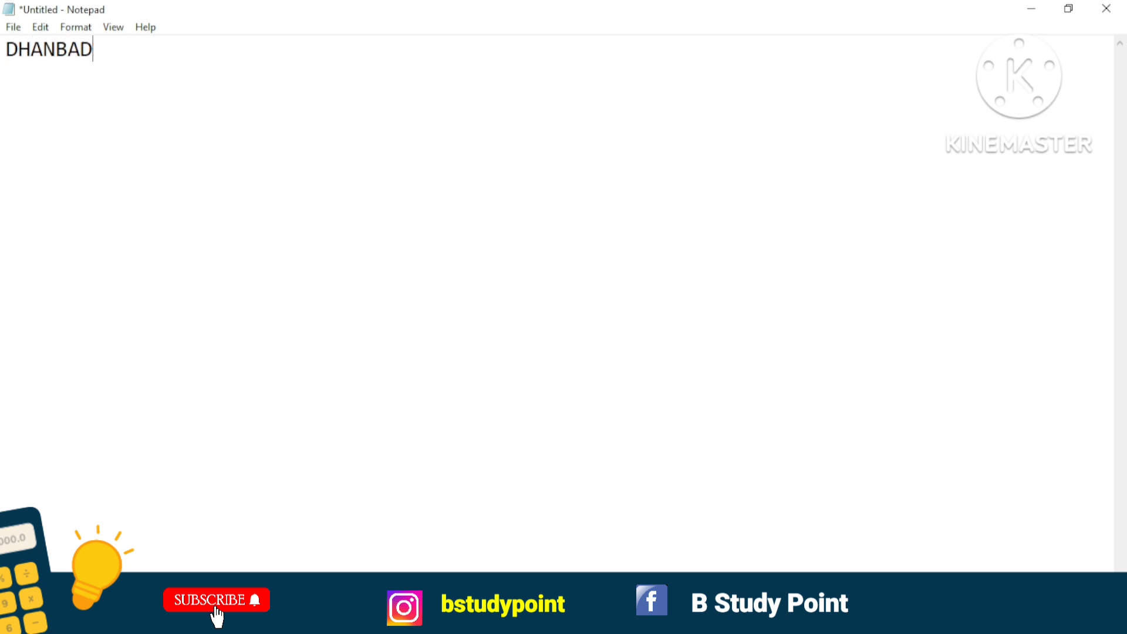
key("Return")
type("DEOGHAR")
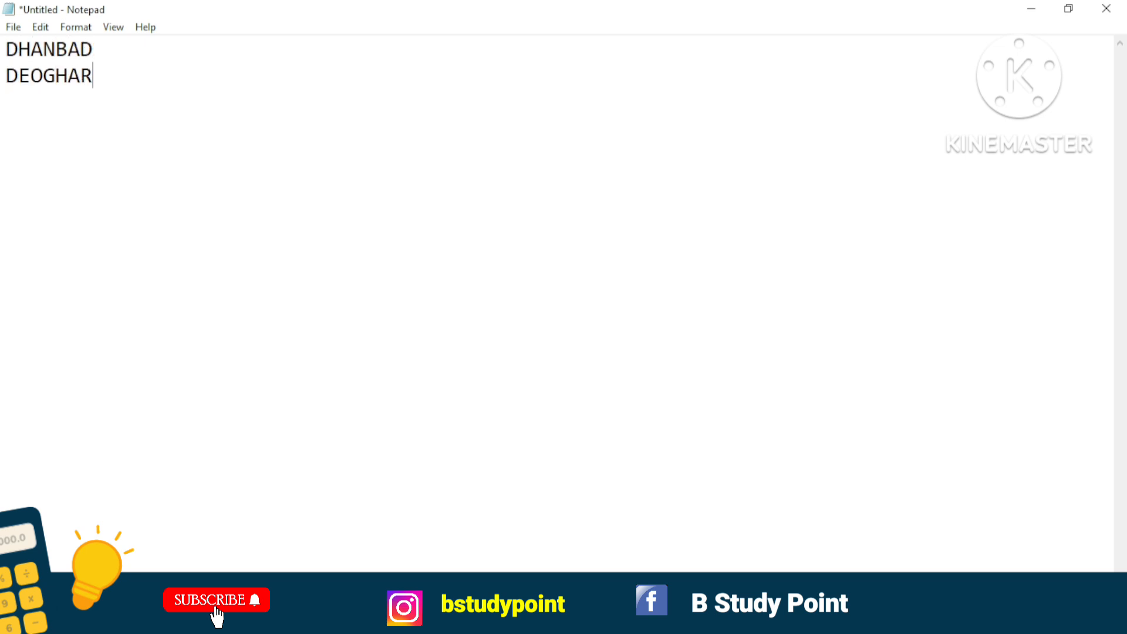
key("Return")
type("BOKARO")
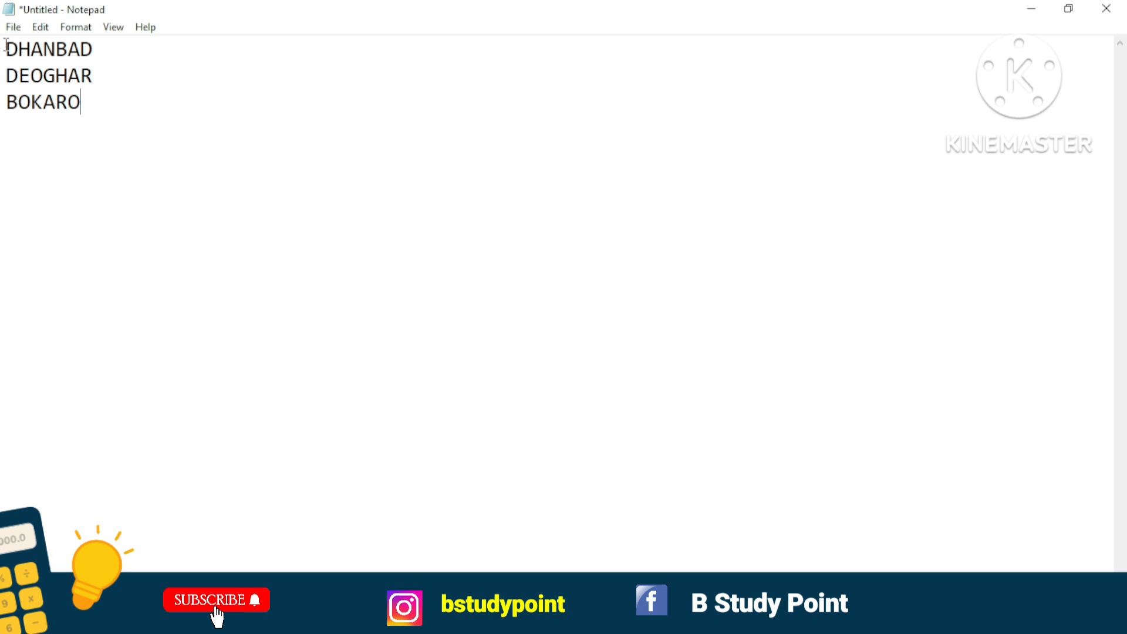
Cut DHANBAD from the first line and paste it on a new line below BOKARO.
left_click(42, 29)
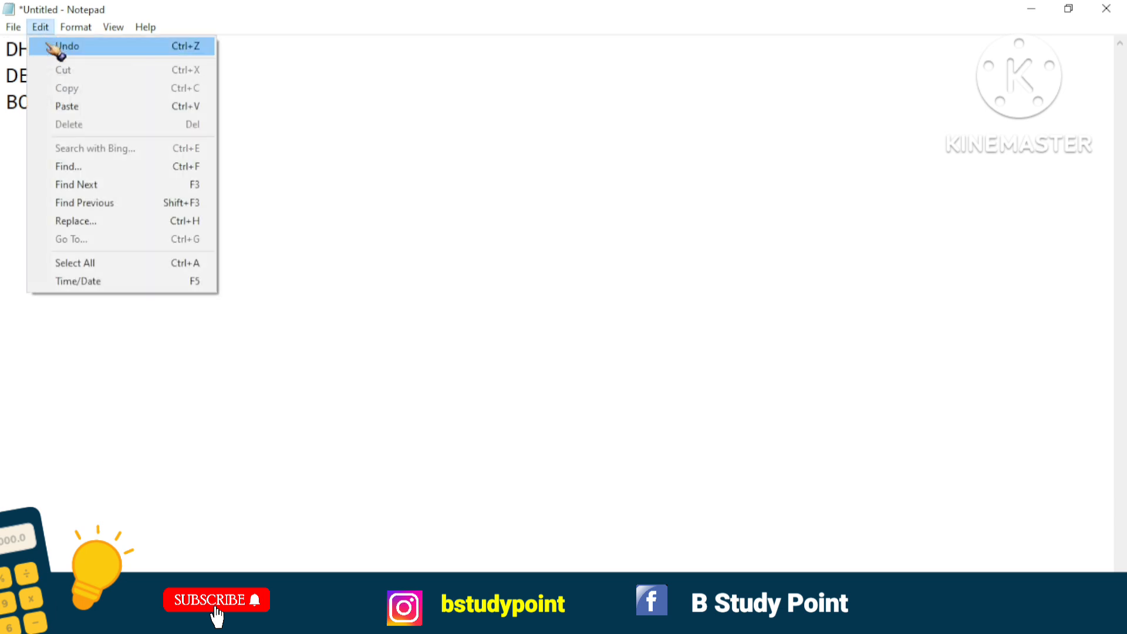
left_click(376, 86)
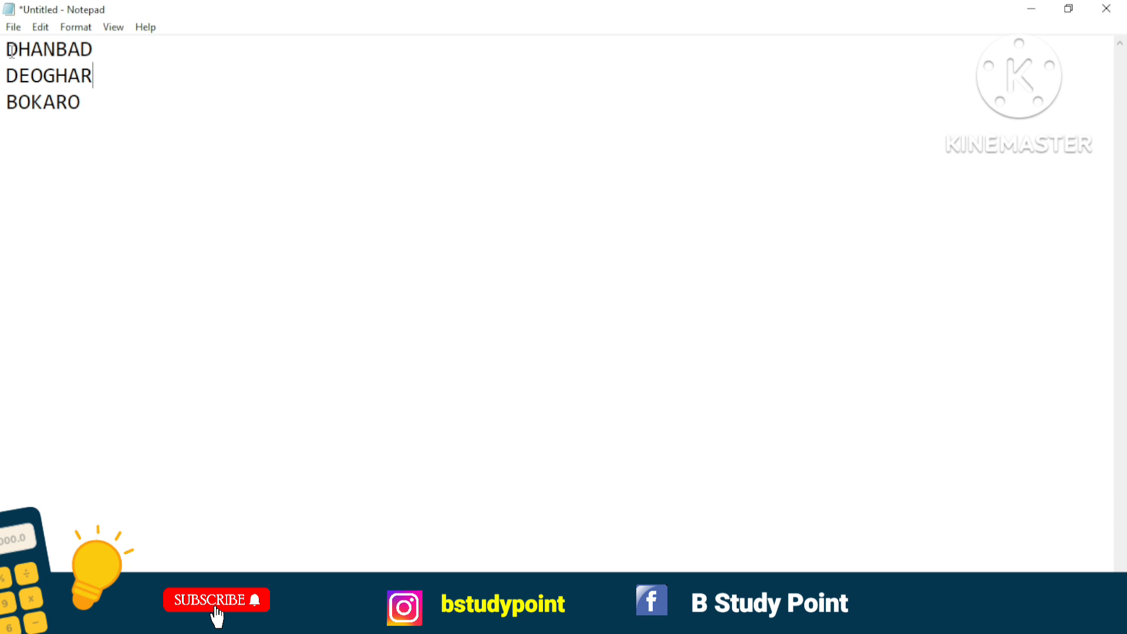
left_click_drag(10, 50, 95, 50)
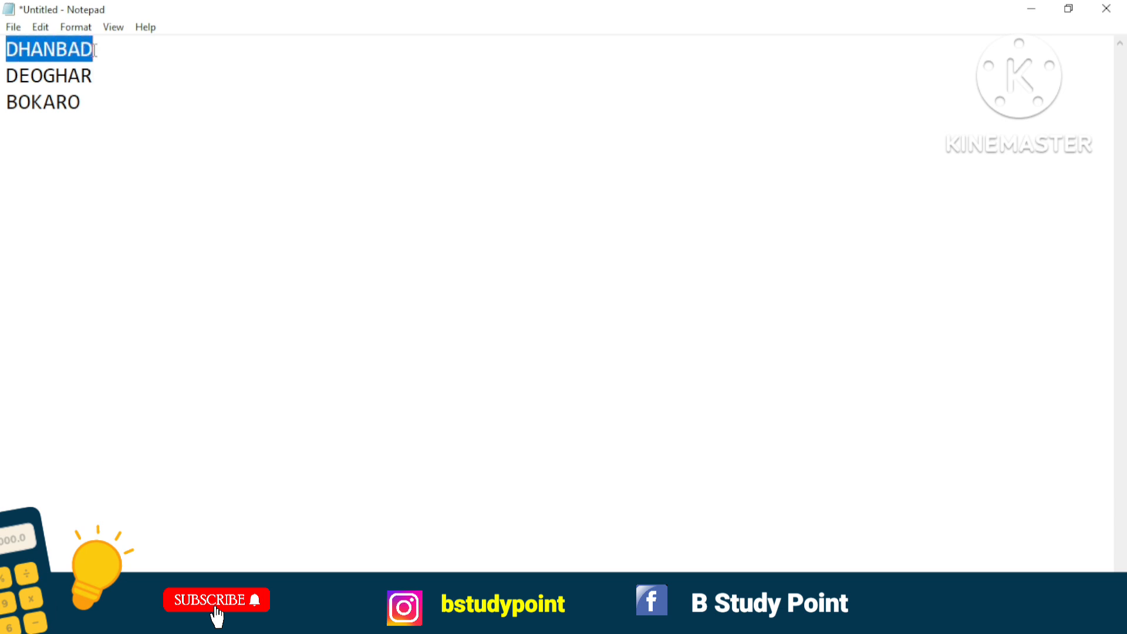
key("ctrl+x")
left_click(95, 108)
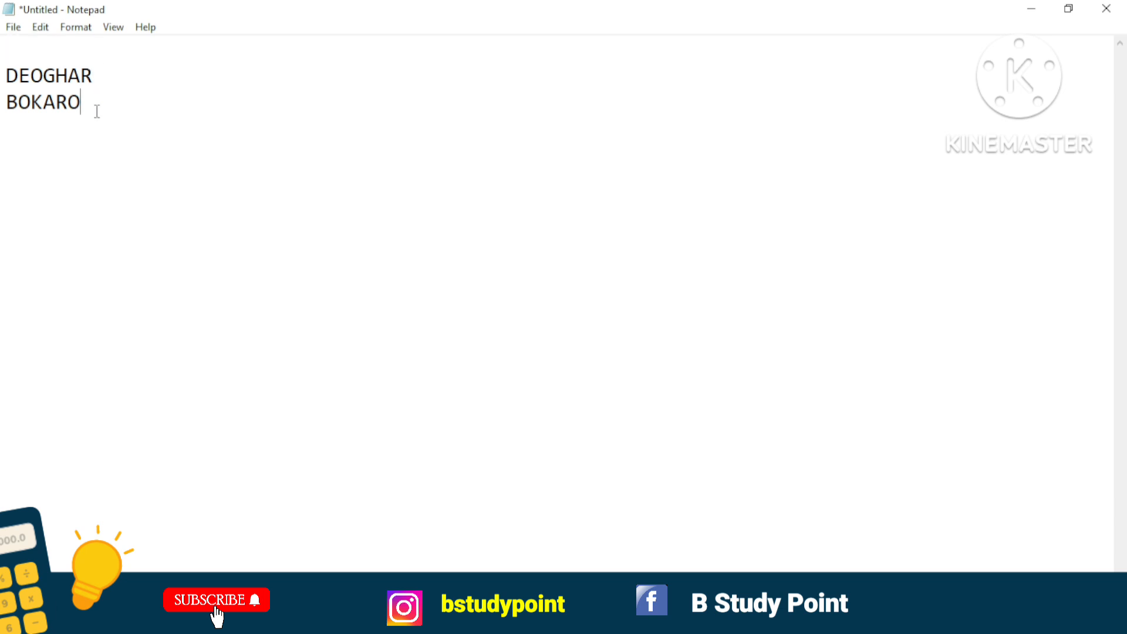
key("Return")
key("ctrl+v")
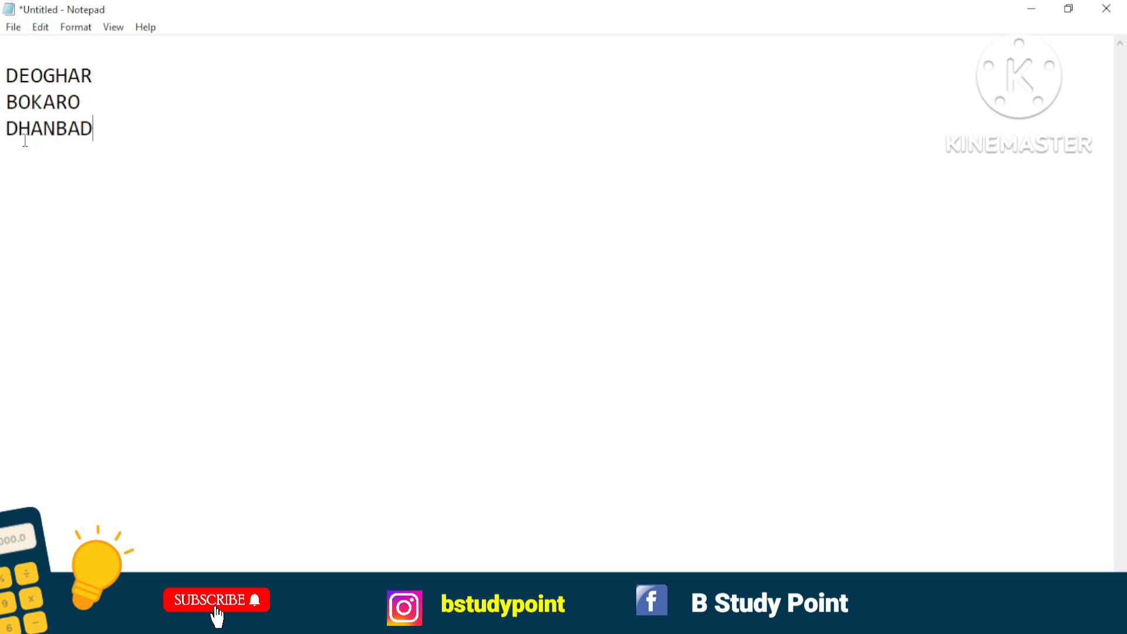
Move DHANBAD from the last line back to the empty first line above DEOGHAR.
left_click_drag(9, 131, 93, 131)
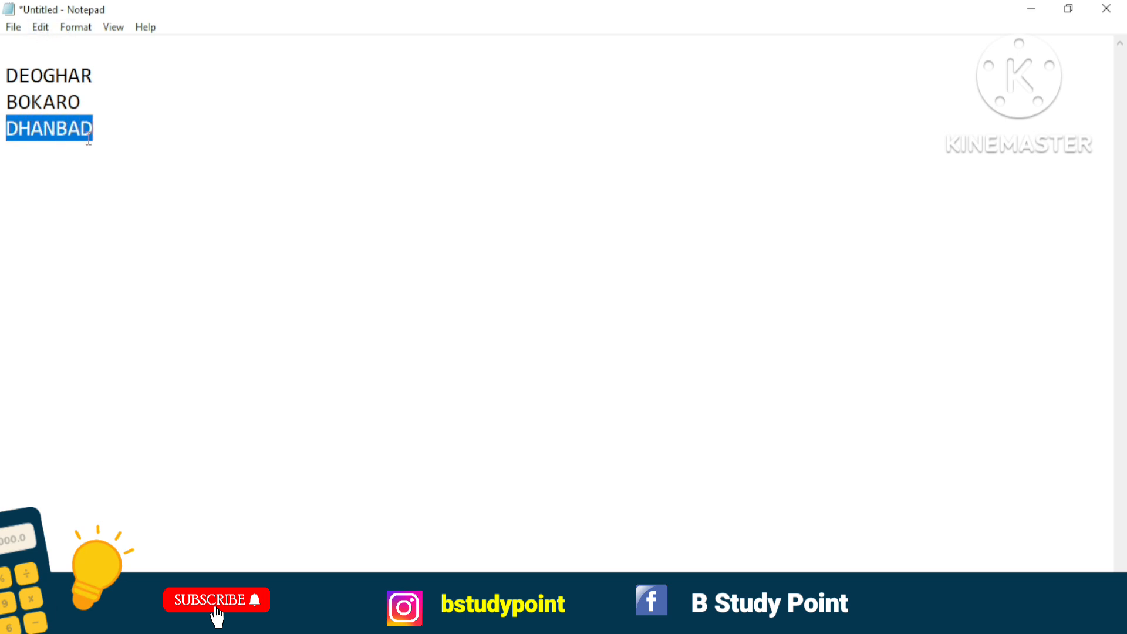
key("ctrl+x")
left_click(5, 47)
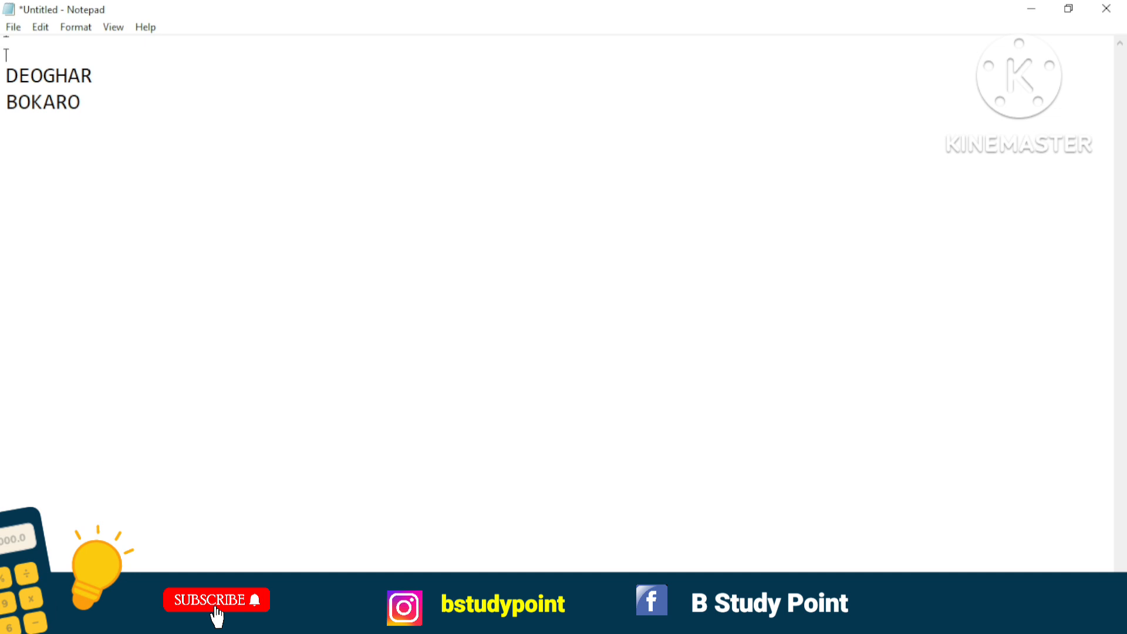
key("ctrl+v")
left_click(115, 75)
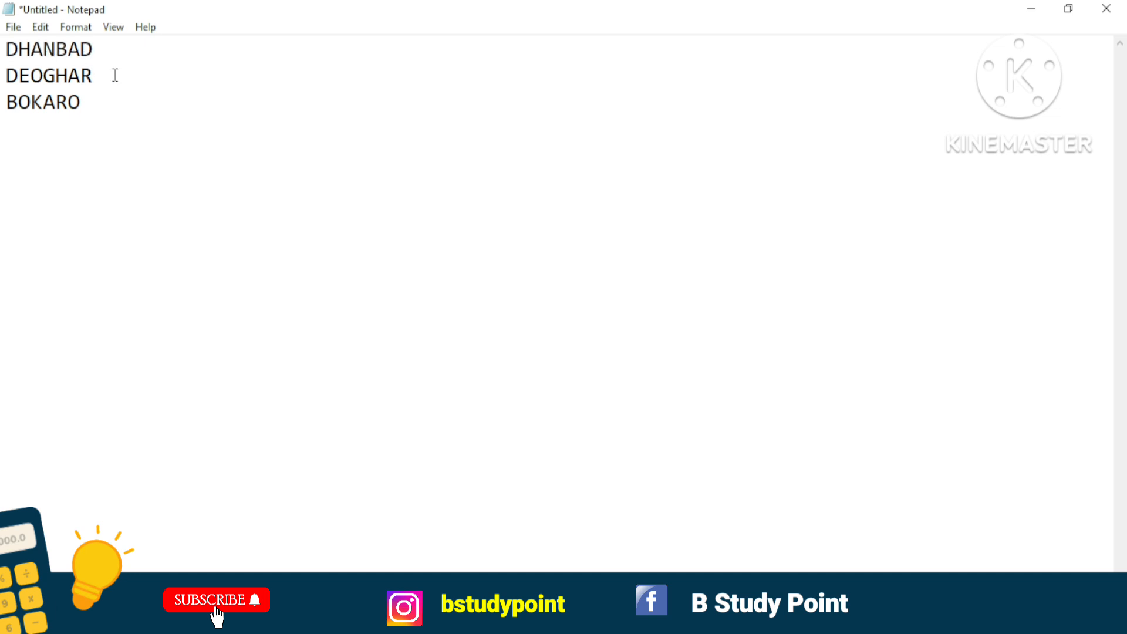
Try to paste a copy of DHANBAD below BOKARO, and undo the paste.
left_click(7, 41)
left_click_drag(7, 49, 103, 51)
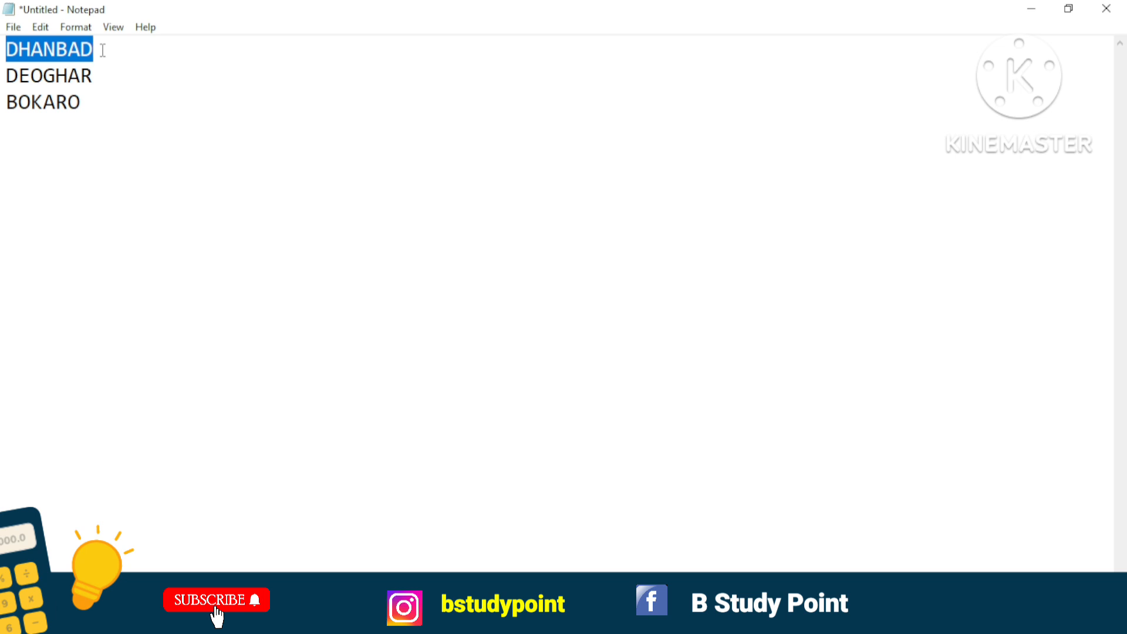
left_click(103, 101)
double_click(104, 100)
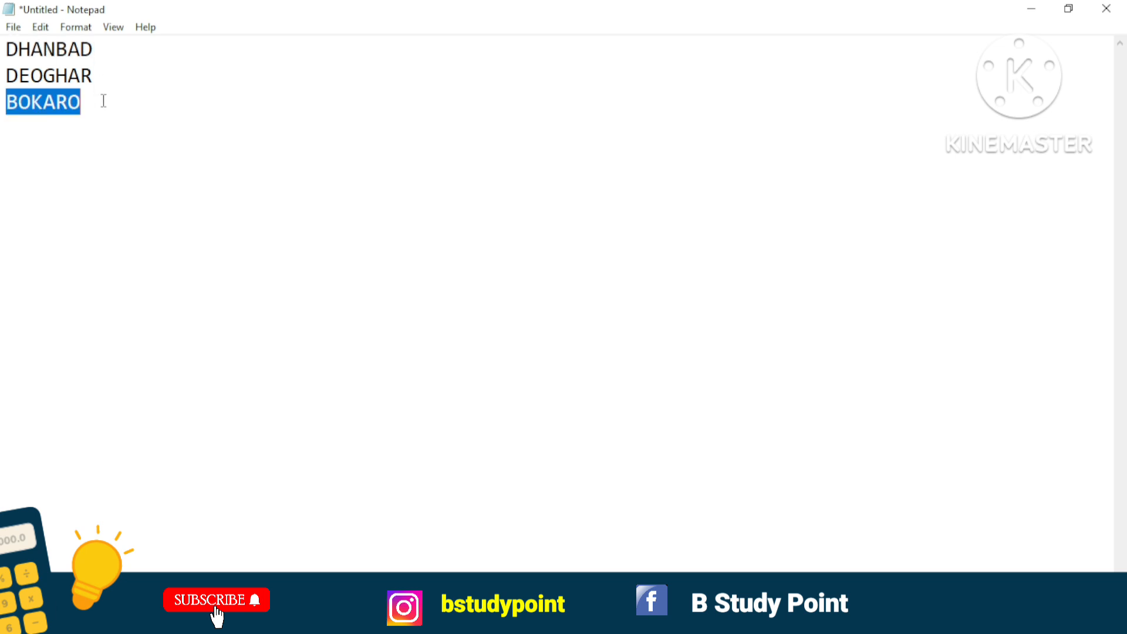
key("Return")
key("ctrl+v")
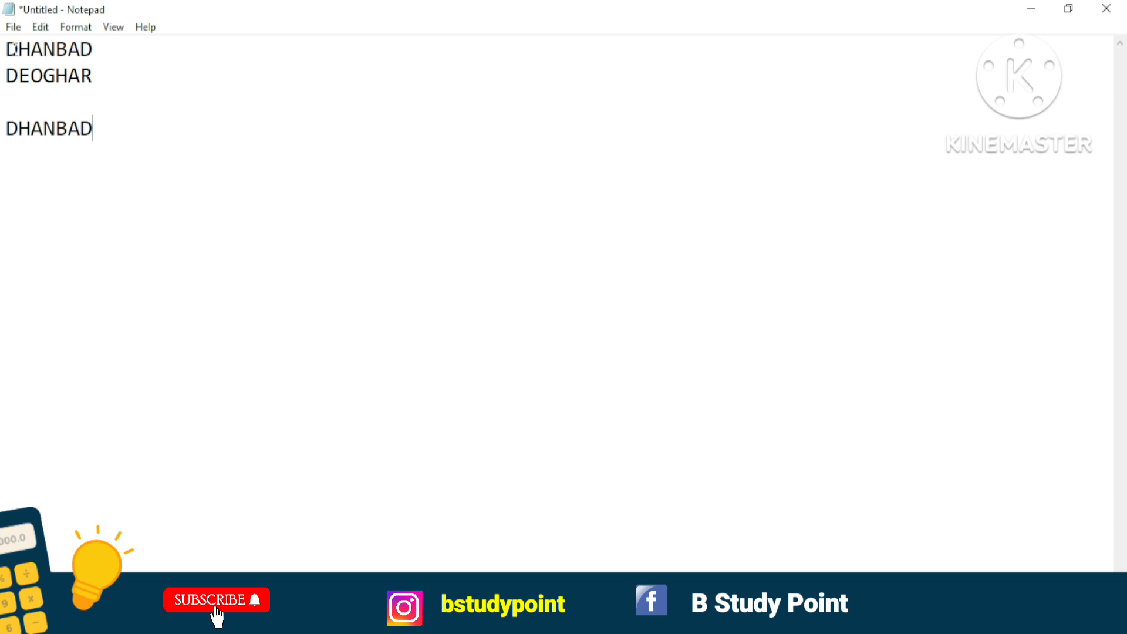
key("ctrl+z")
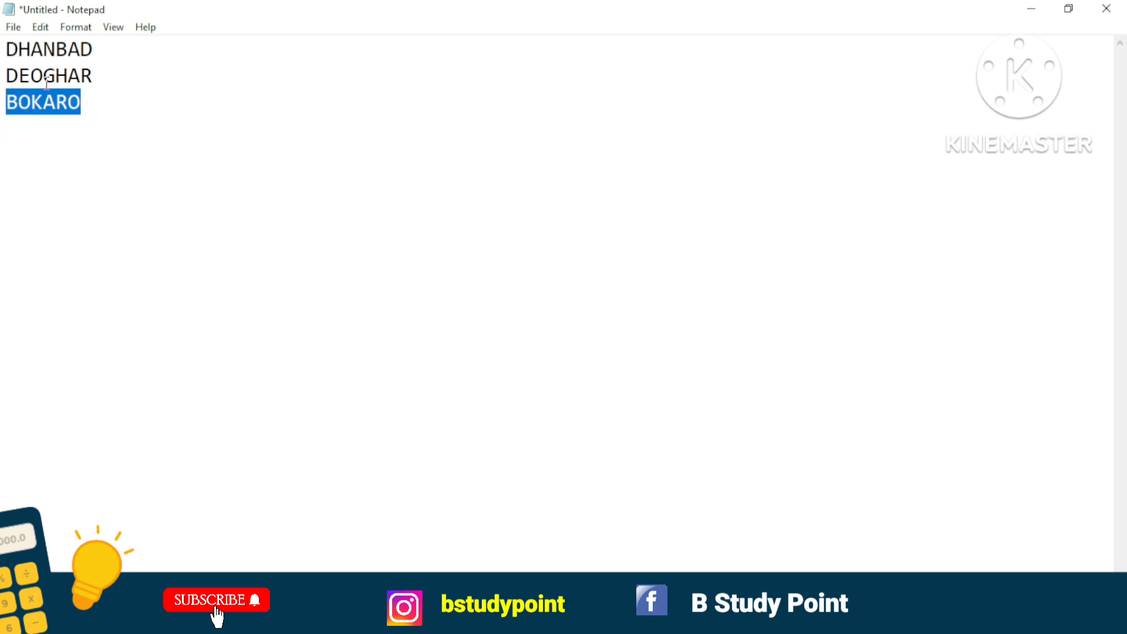
Copy DHANBAD from the first line to the line below BOKARO, and delete the pasted copy.
left_click(98, 119)
left_click_drag(6, 49, 92, 53)
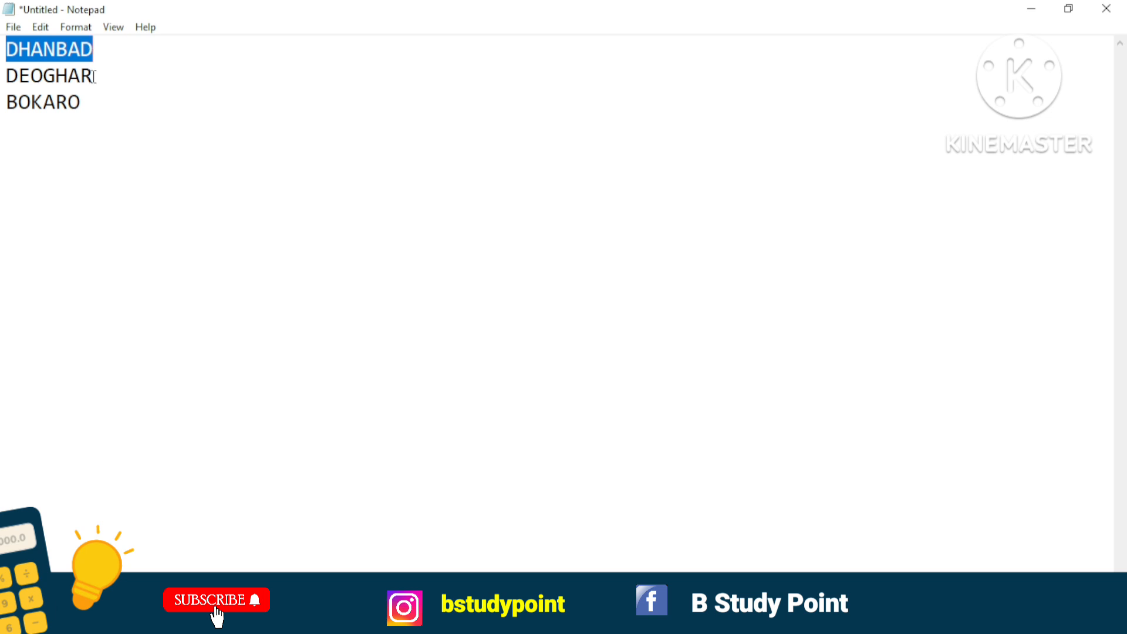
left_click(92, 101)
key("Down")
key("ctrl+v")
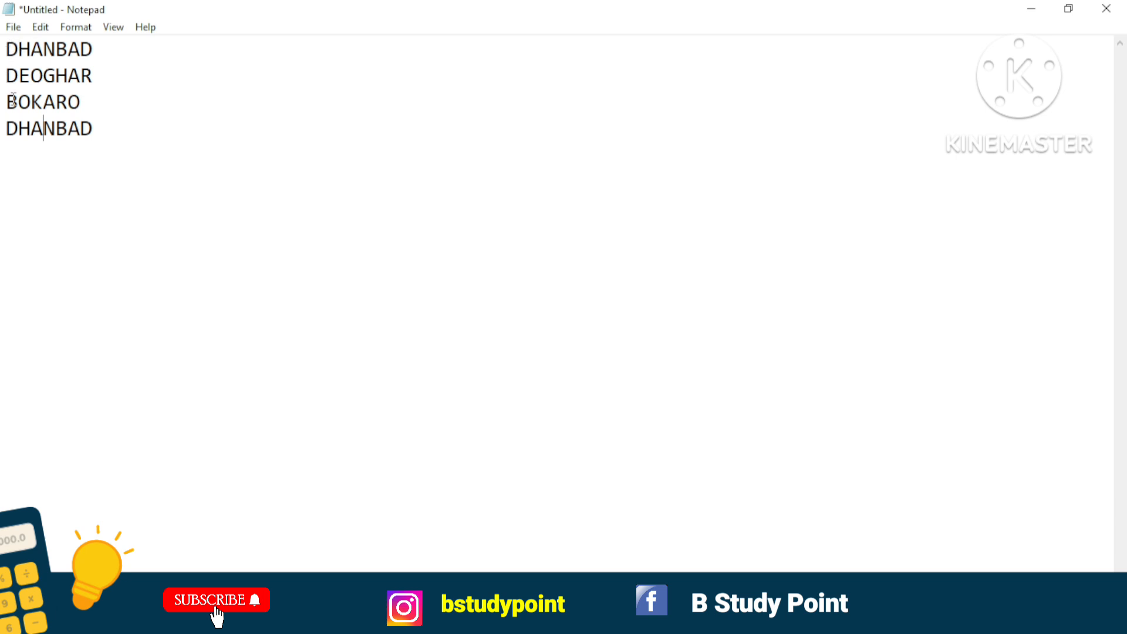
left_click_drag(92, 130, 2, 135)
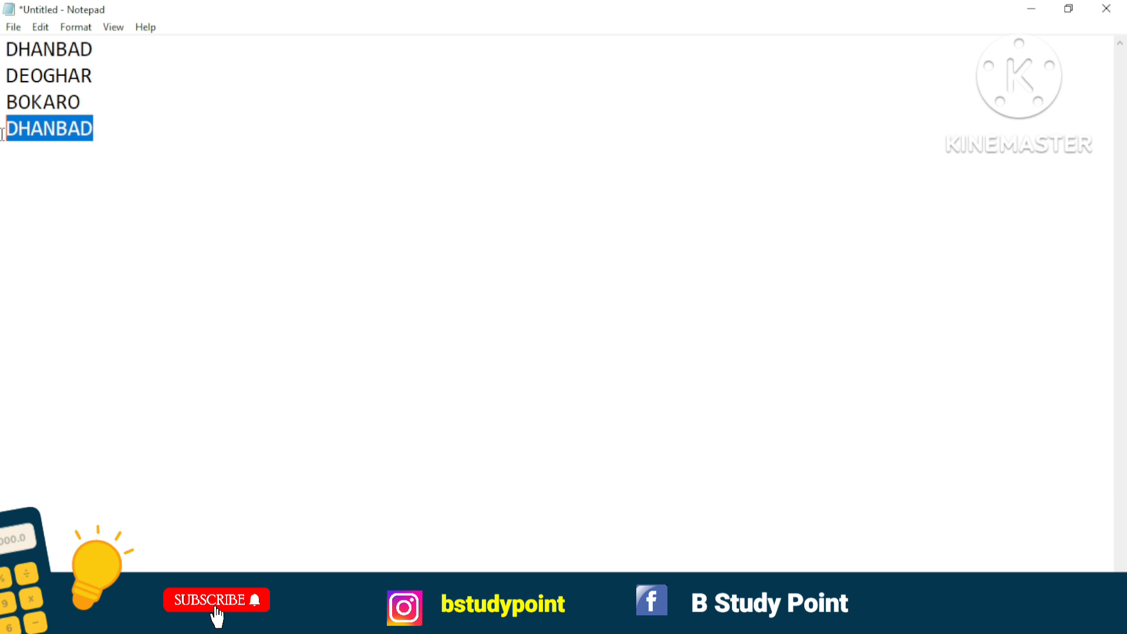
key("BackSpace")
Cut DHANBAD from the first line and remove the empty line left above DEOGHAR.
left_click(5, 50)
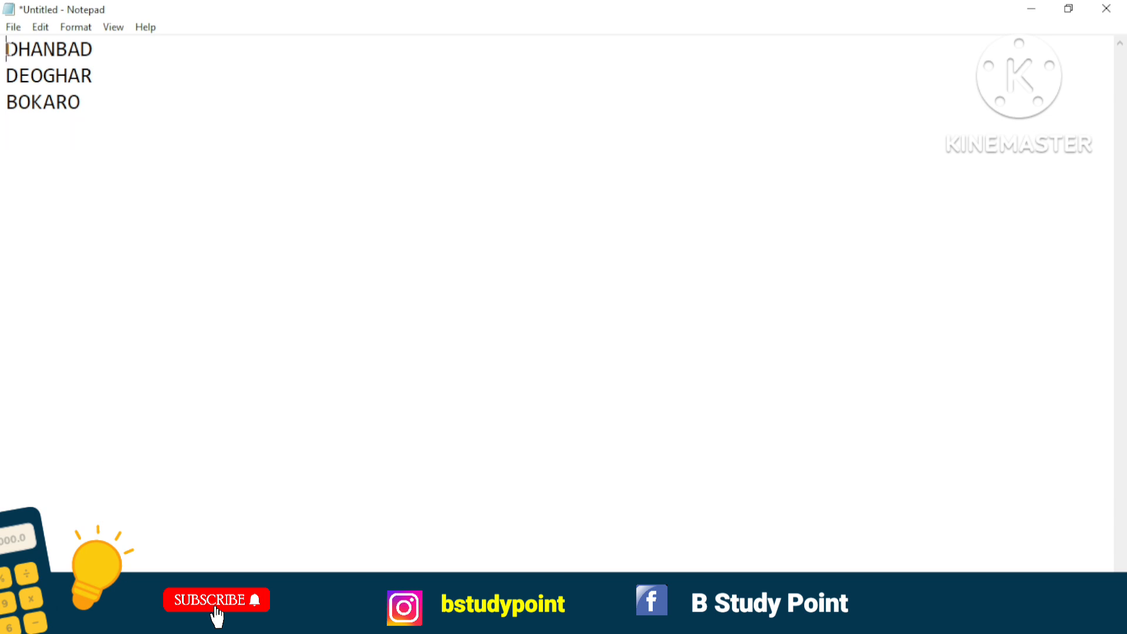
left_click_drag(6, 49, 97, 51)
left_click(103, 54)
left_click(6, 49)
left_click(100, 51)
left_click_drag(6, 50, 90, 51)
key("ctrl+c")
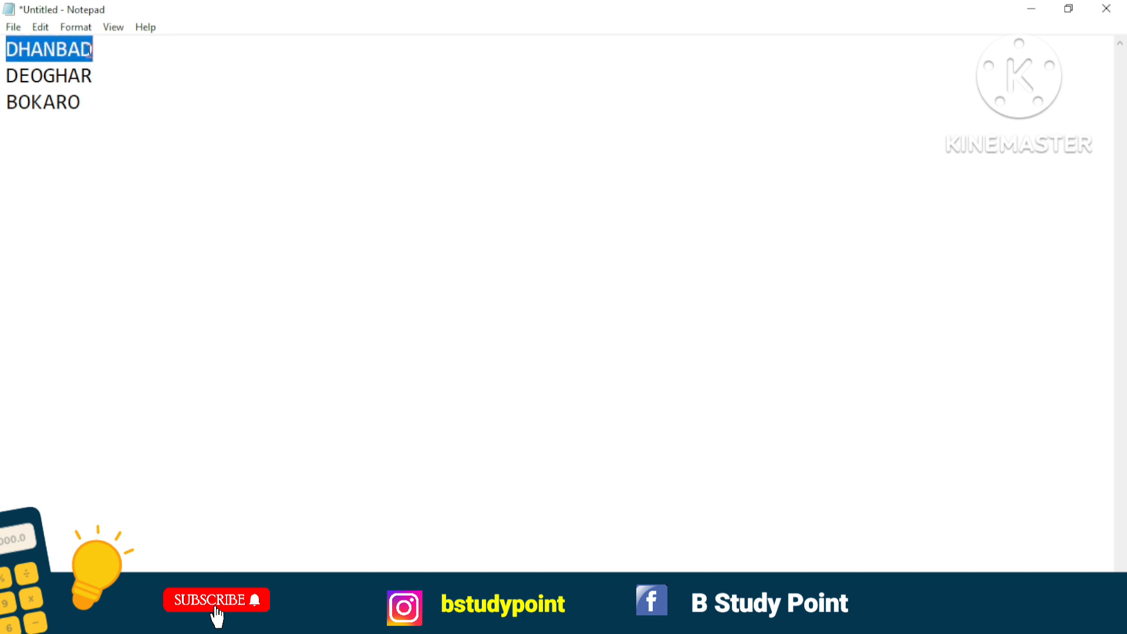
left_click(47, 30)
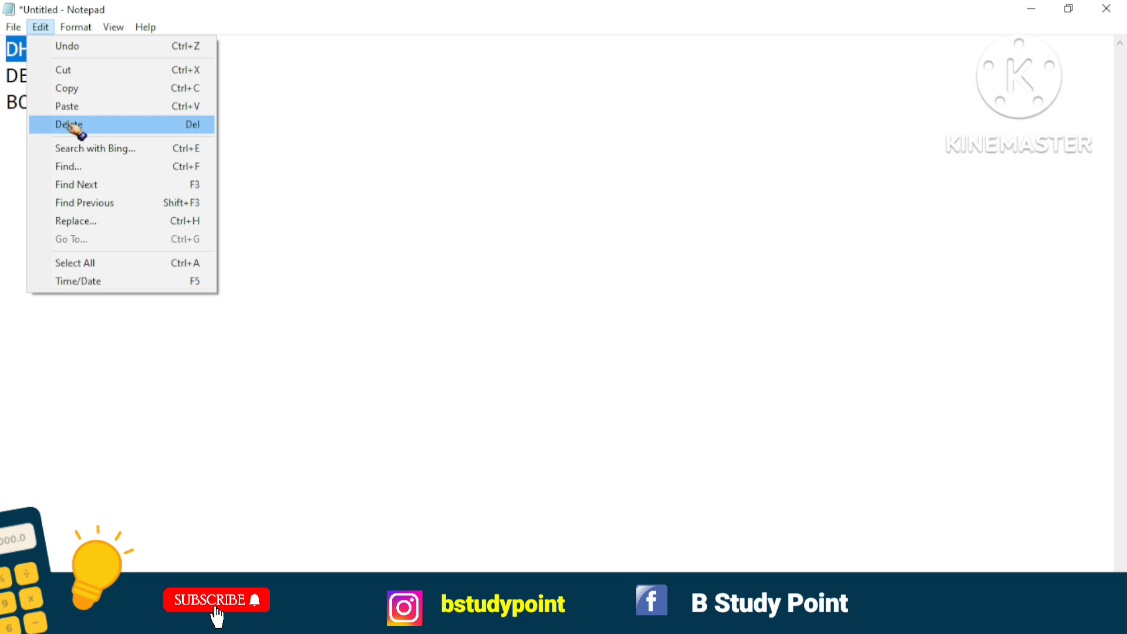
left_click(70, 71)
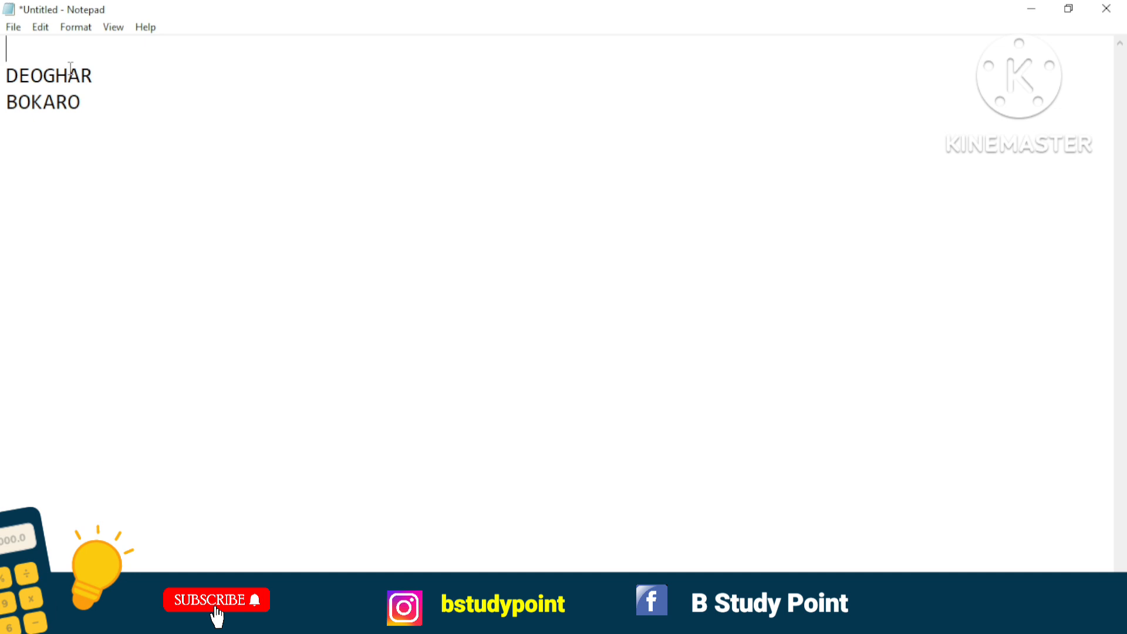
left_click(10, 75)
key("BackSpace")
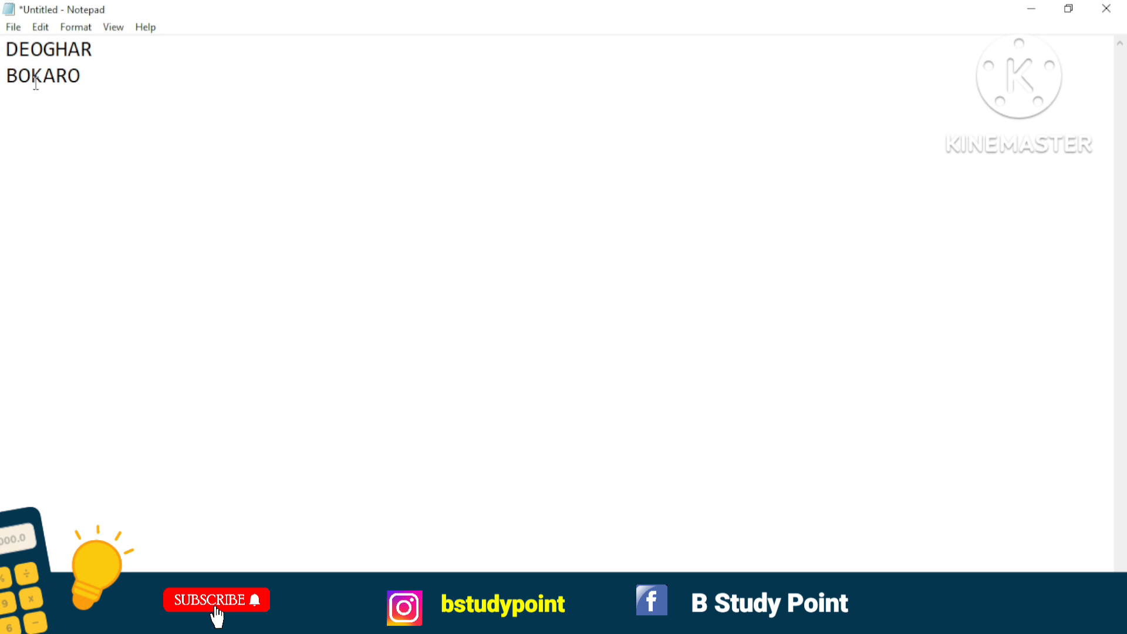
Paste the cut word DHANBAD on a new line below BOKARO.
left_click(86, 75)
key("Return")
left_click(40, 28)
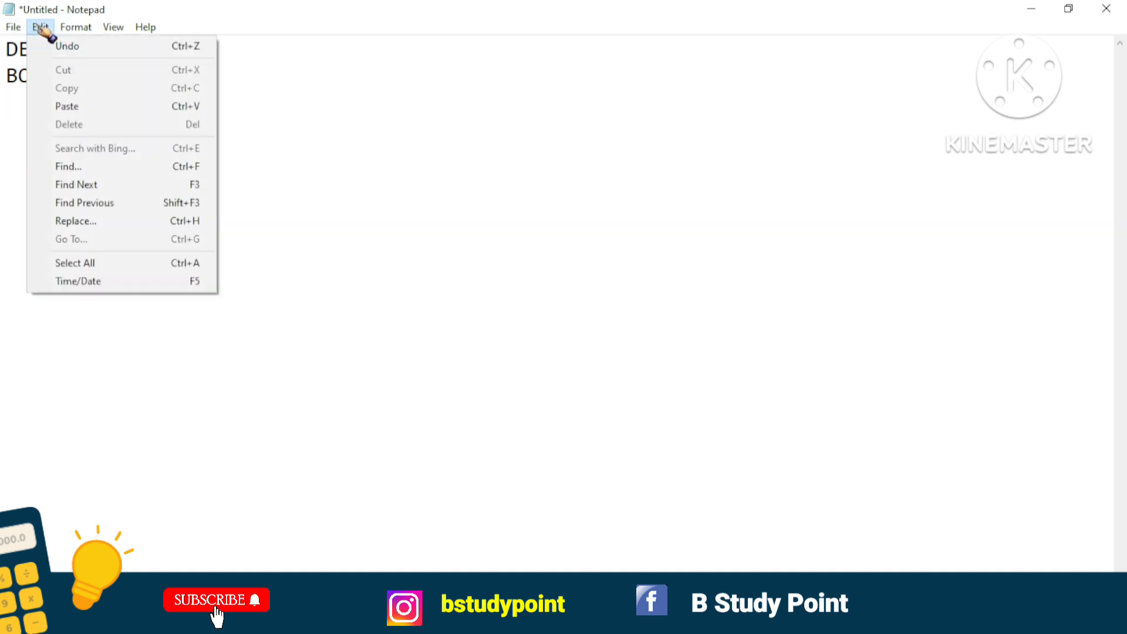
left_click(68, 106)
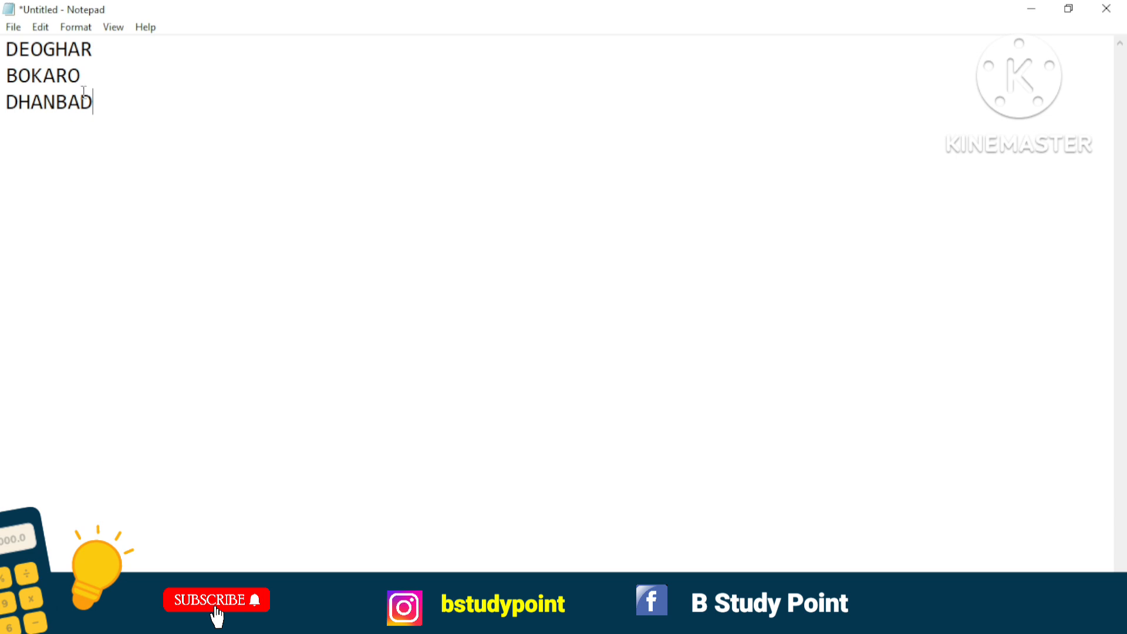
Copy the three lines DEOGHAR, BOKARO and DHANBAD together.
left_click(6, 46)
left_click_drag(5, 45, 105, 104)
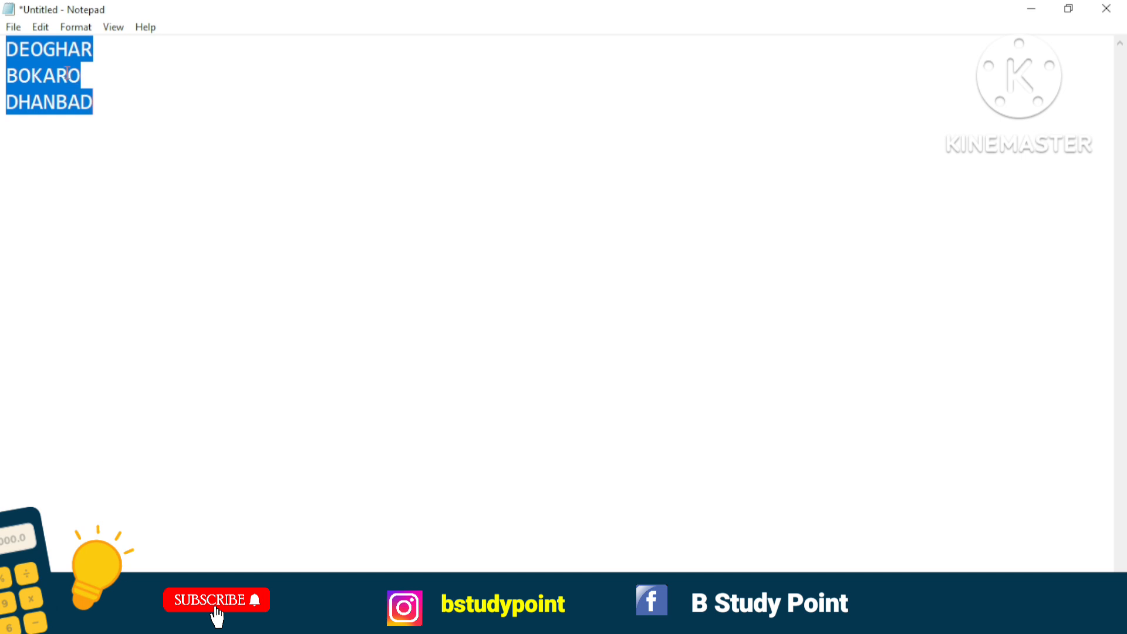
left_click(42, 28)
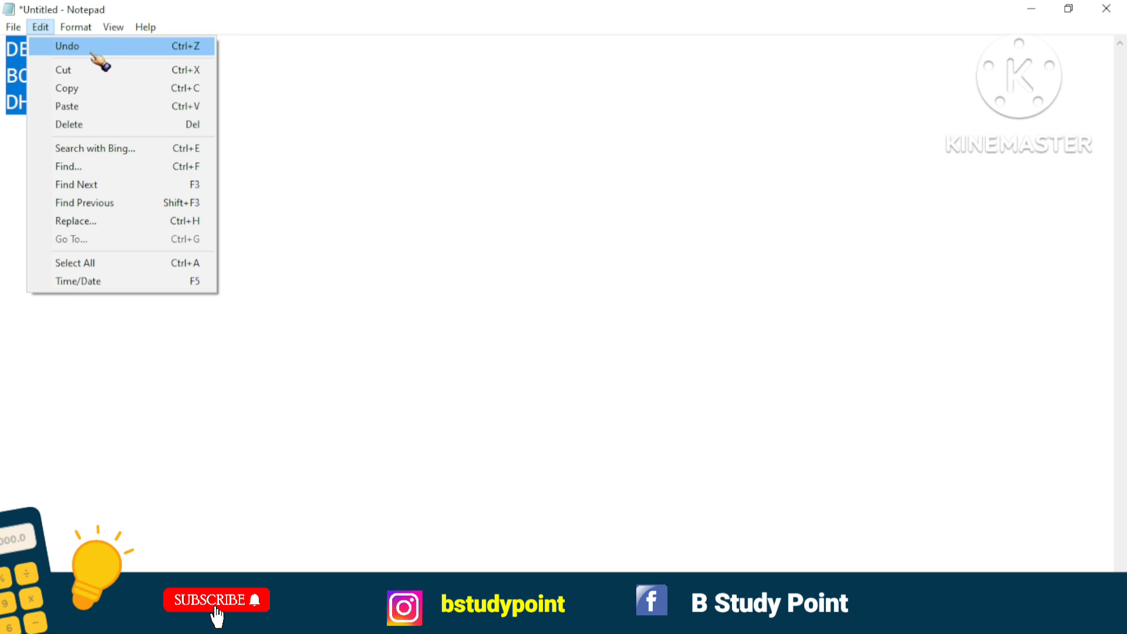
left_click(94, 88)
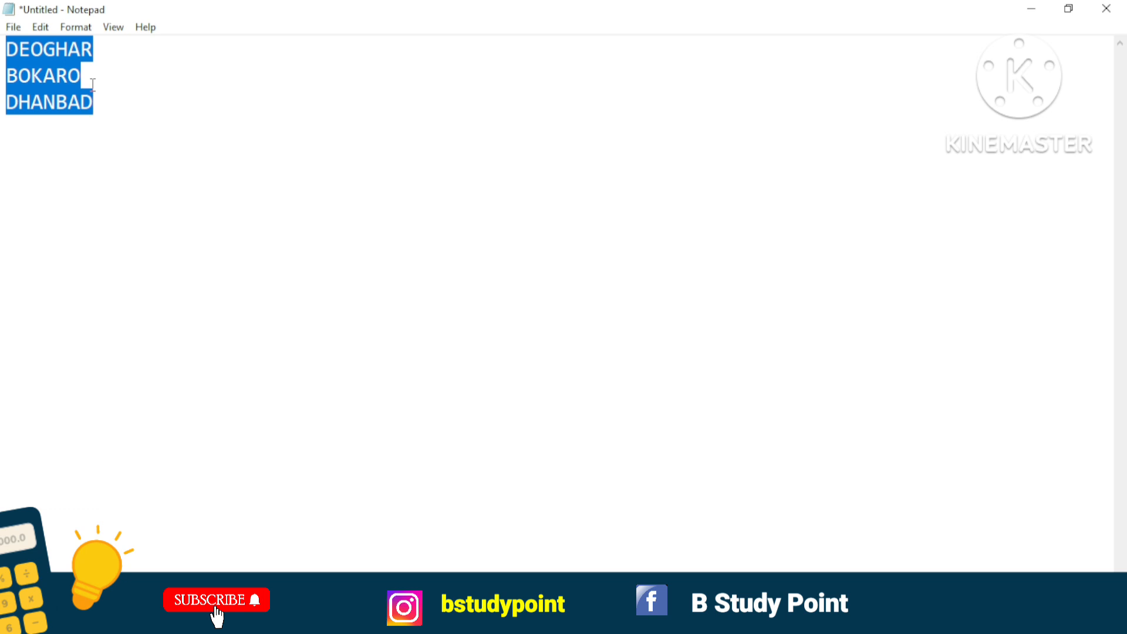
Paste the copied three lines below the original list, leaving six blank lines between the two blocks.
key("Right")
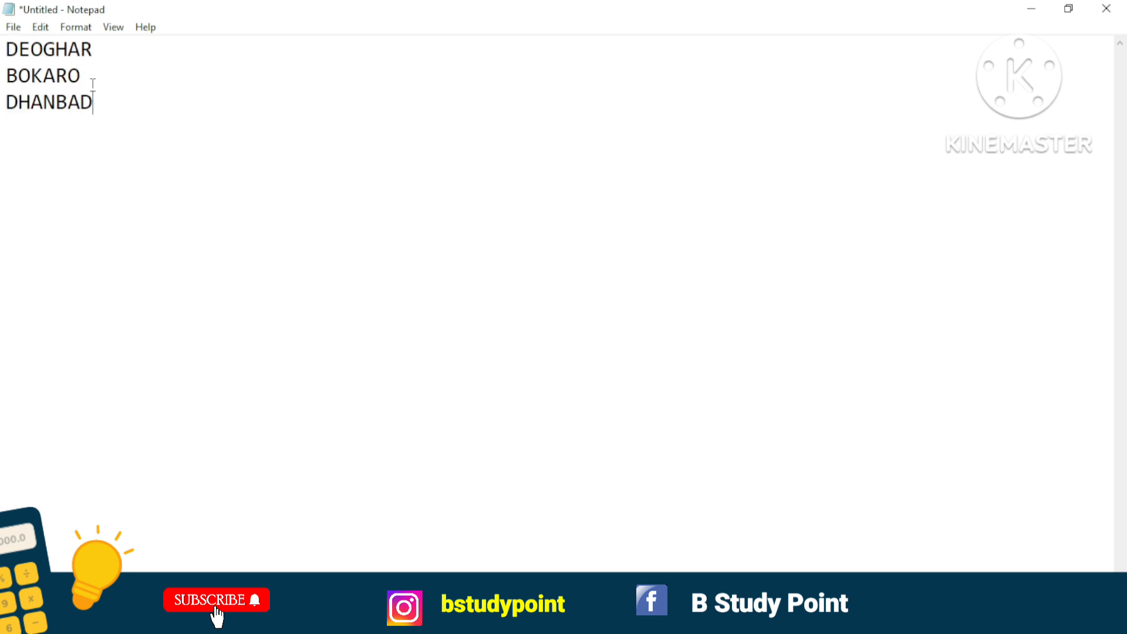
key("Return")
key("Return")
key("Return")
key("Return")
key("Return")
key("Return")
key("Return")
left_click(40, 27)
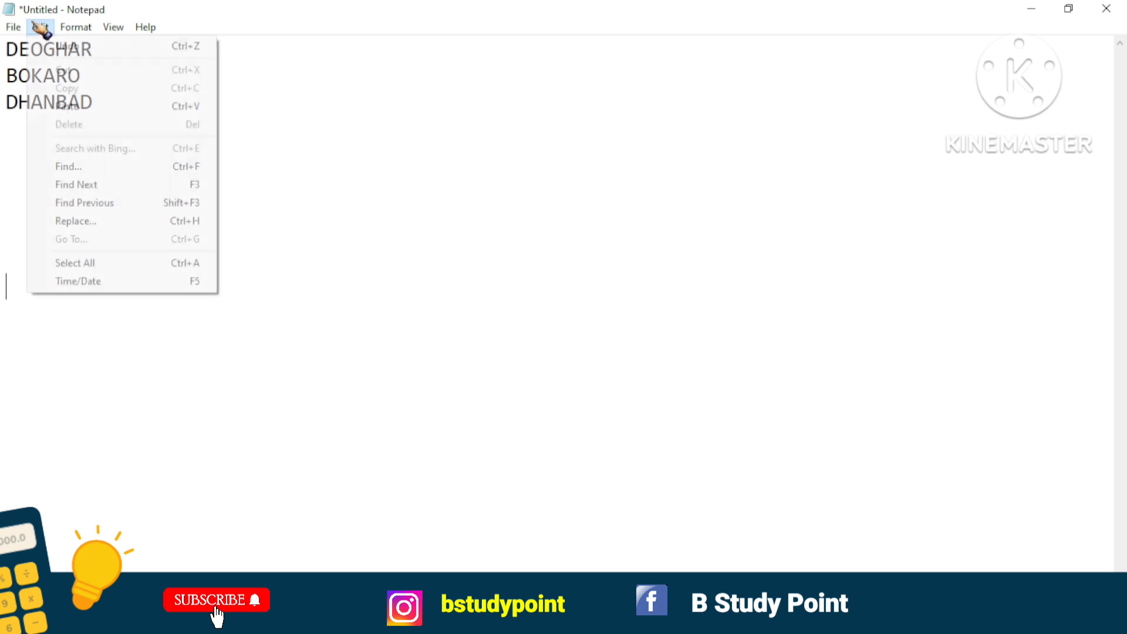
left_click(67, 106)
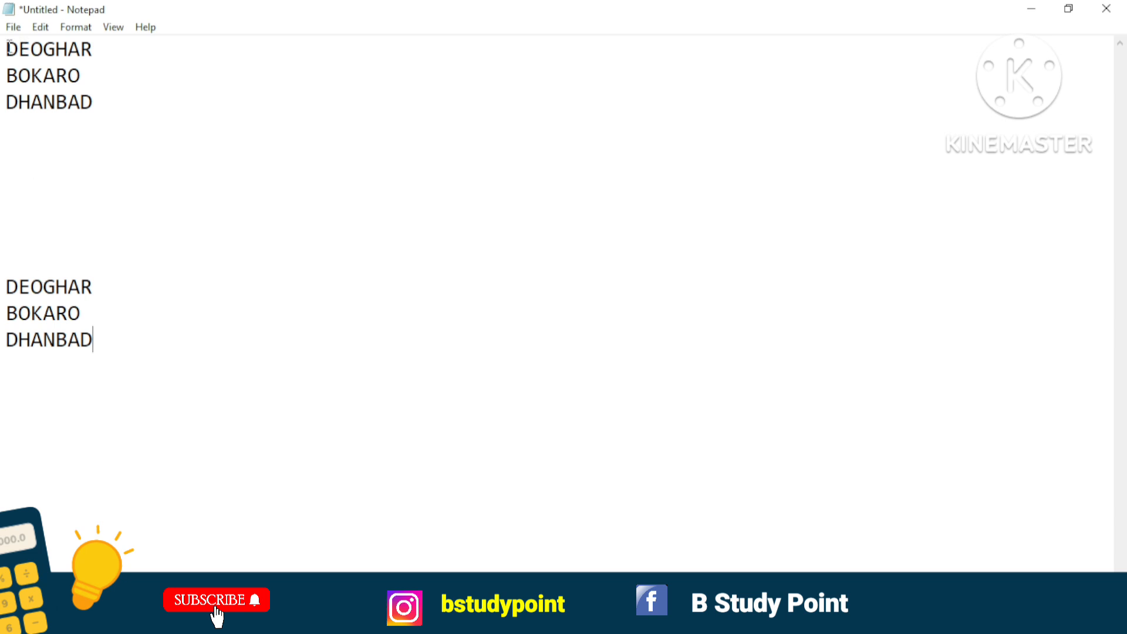
Delete the lower copied block of DEOGHAR, BOKARO and DHANBAD, keeping the original three lines.
left_click(41, 28)
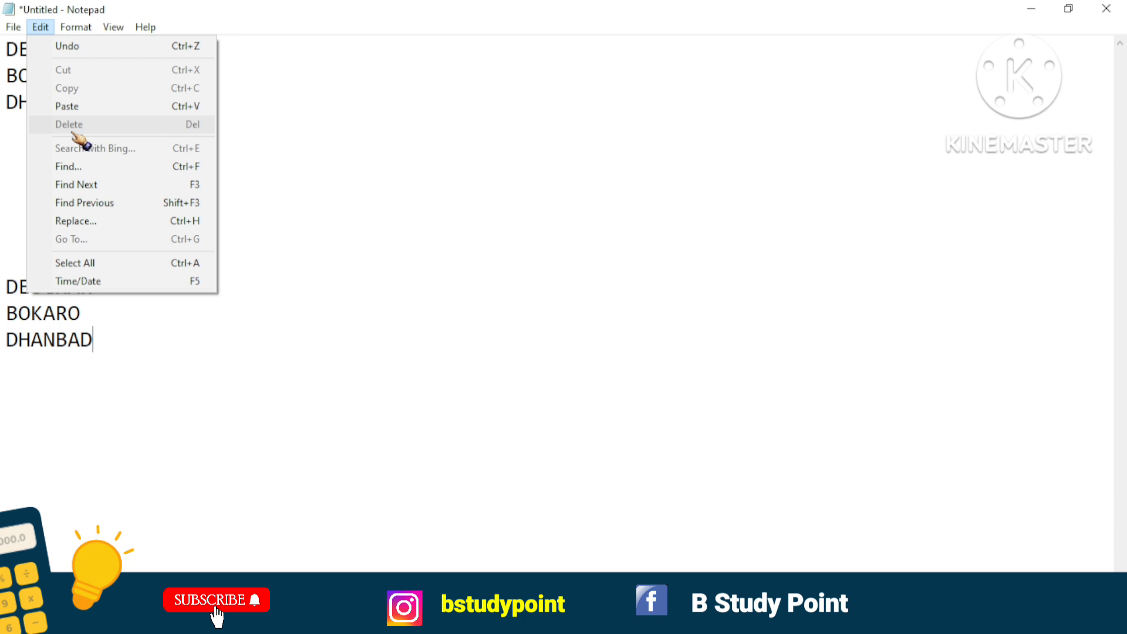
left_click(256, 116)
left_click_drag(212, 104, 7, 58)
left_click(187, 111)
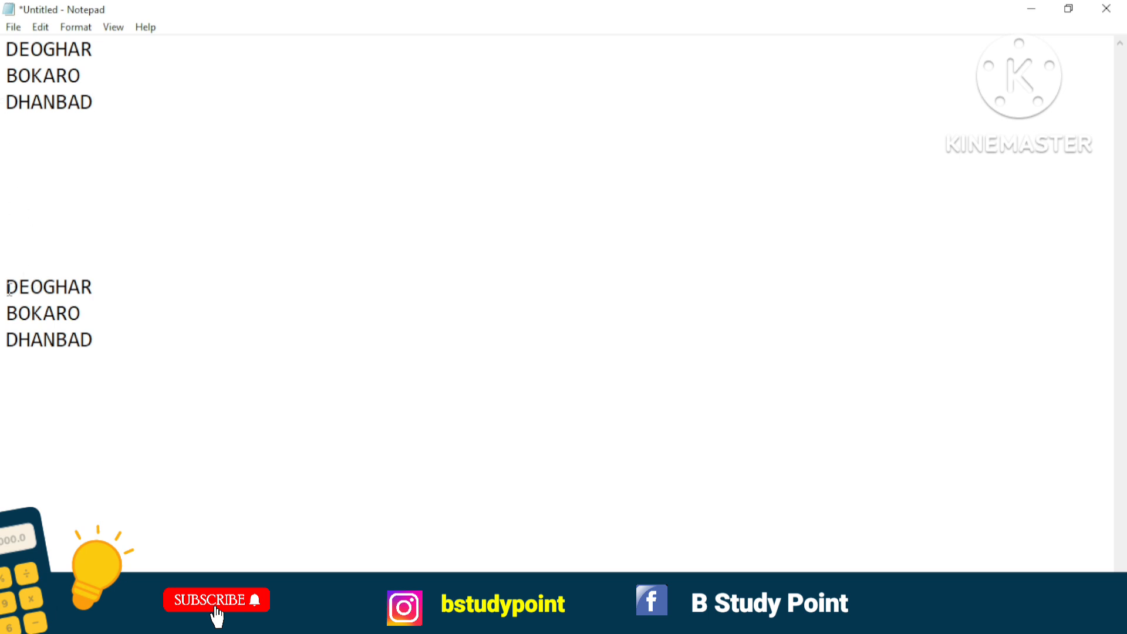
left_click_drag(9, 287, 94, 340)
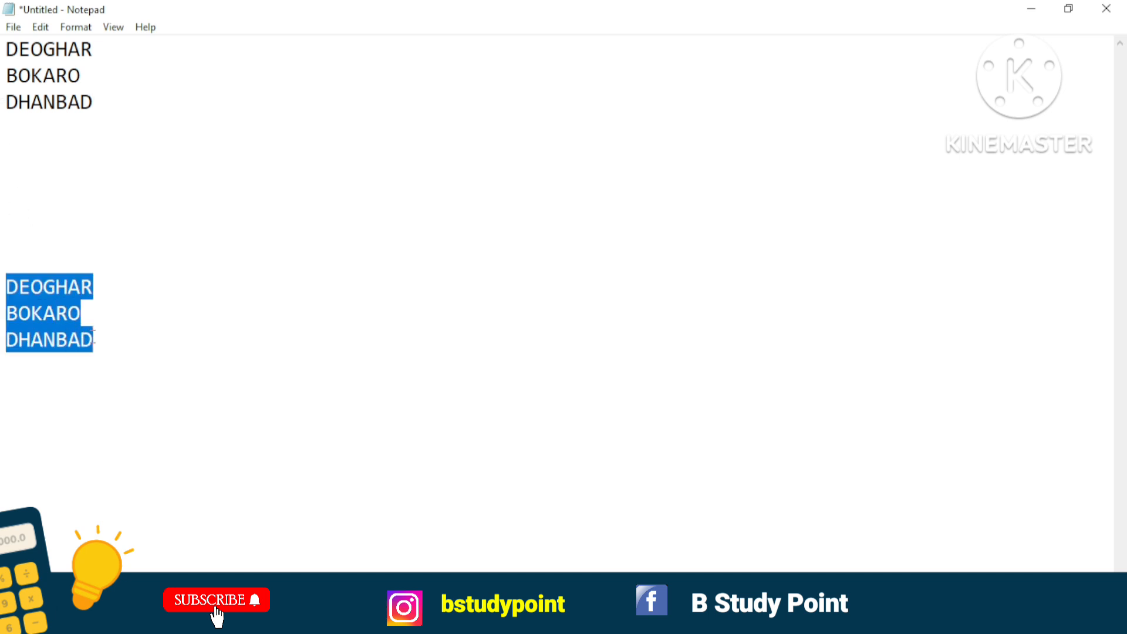
left_click(40, 27)
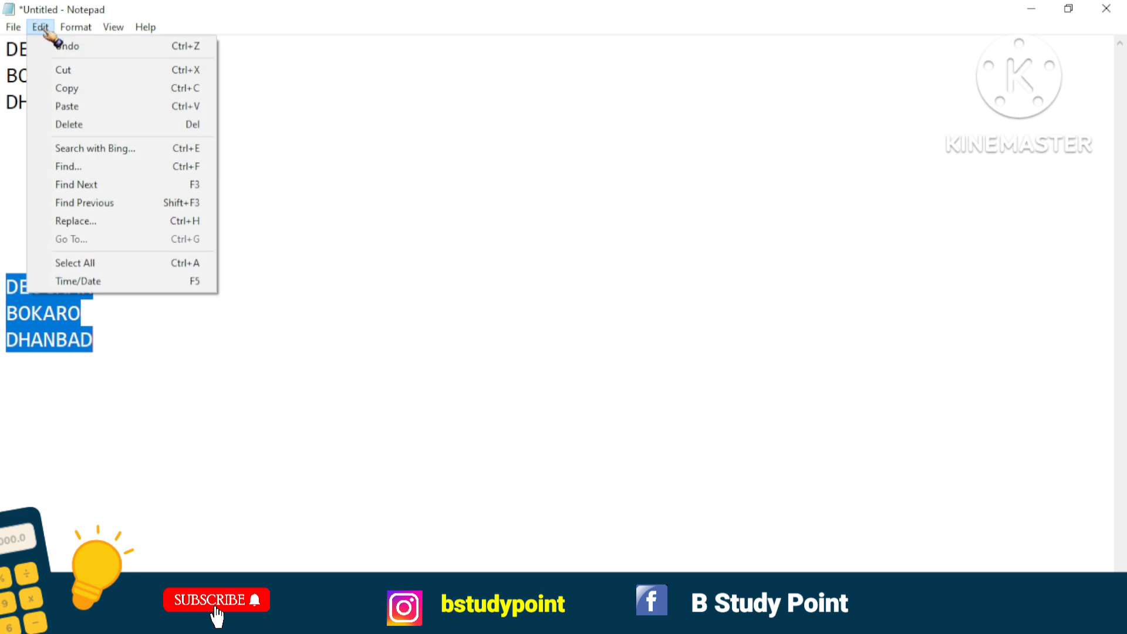
left_click(88, 125)
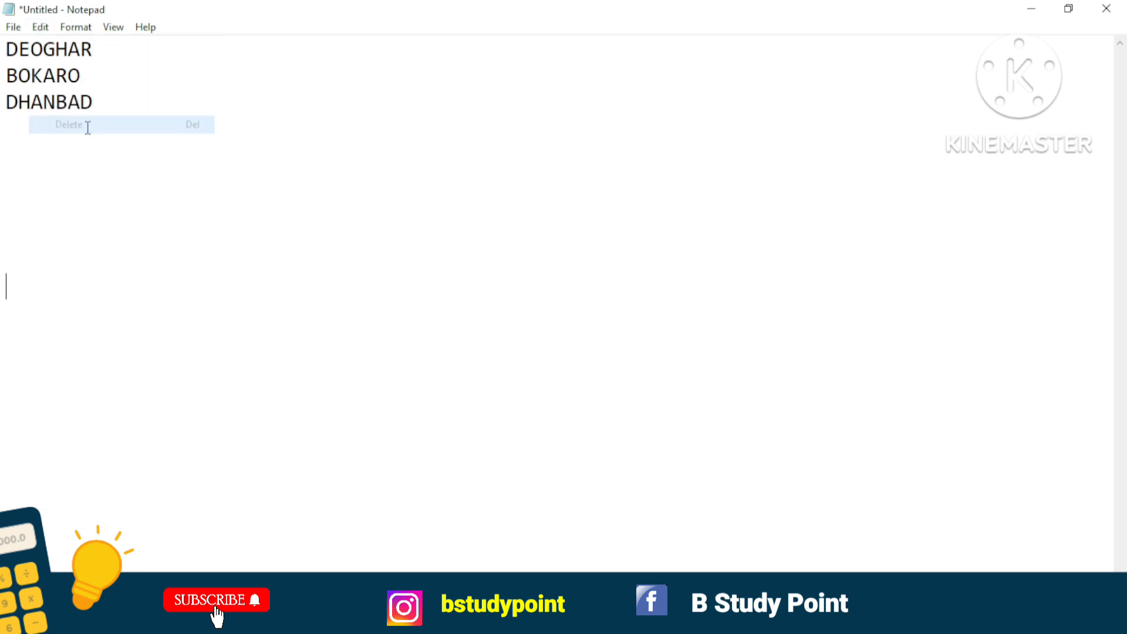
left_click(40, 28)
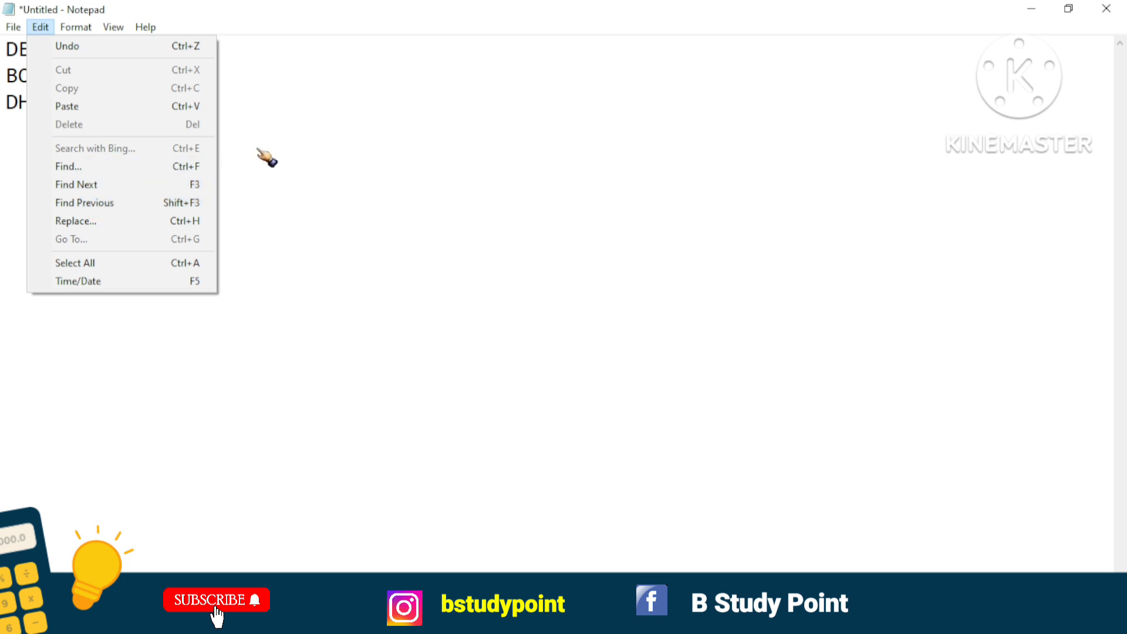
left_click(294, 141)
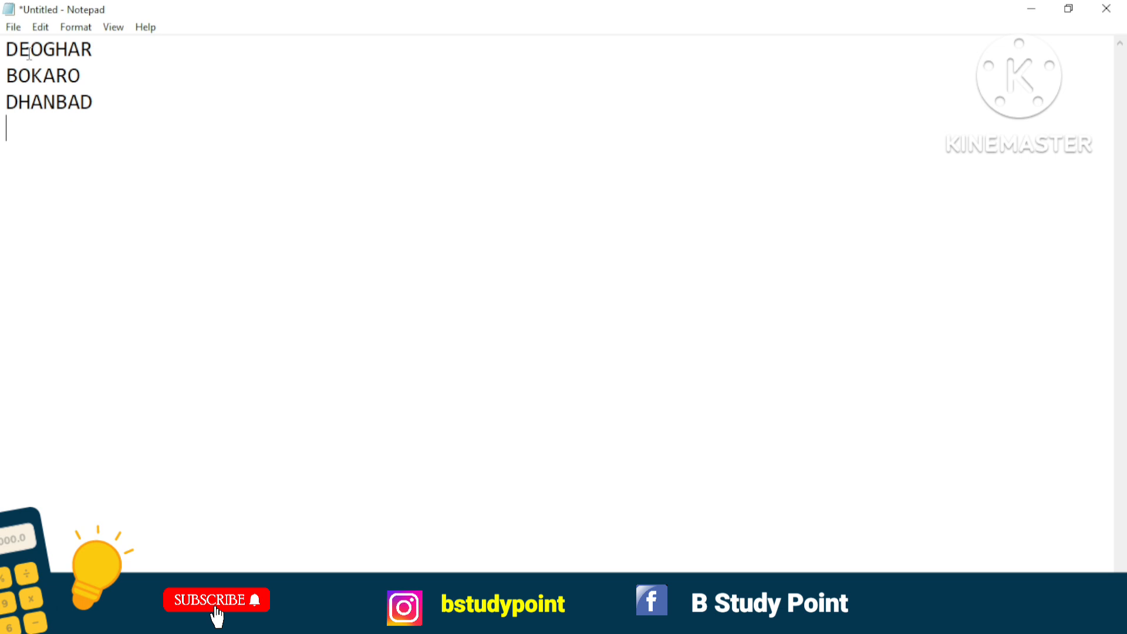
Search downward for BOKARO from the beginning of the first line, replacing the previous search term.
left_click(12, 56)
left_click(47, 29)
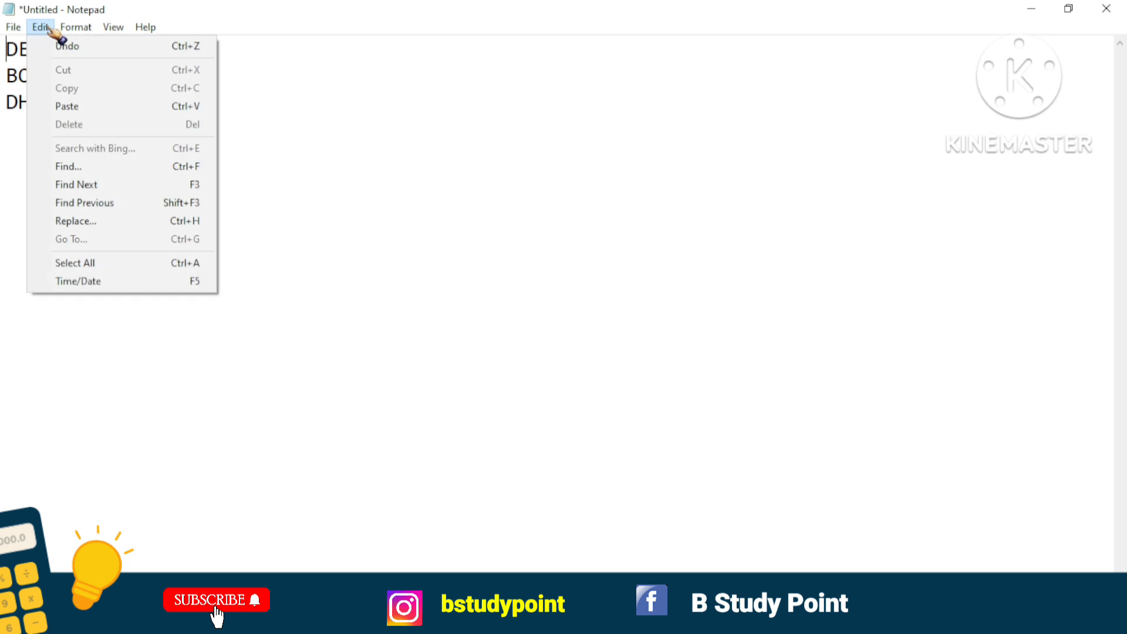
left_click(78, 170)
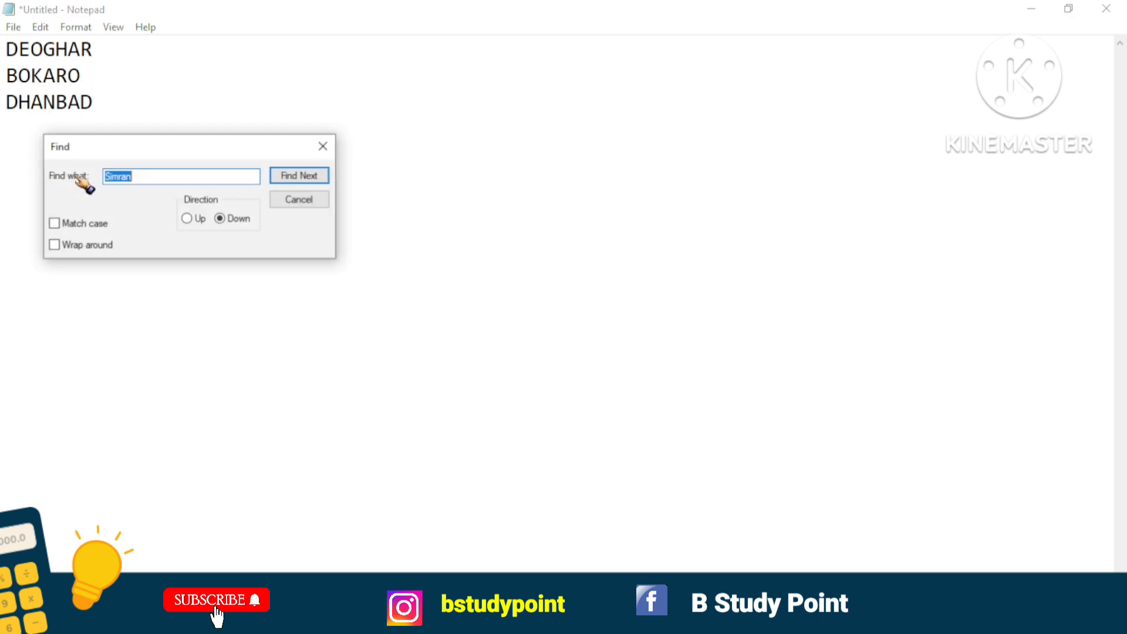
left_click(124, 178)
key("BackSpace")
key("BackSpace")
key("BackSpace")
key("BackSpace")
key("BackSpace")
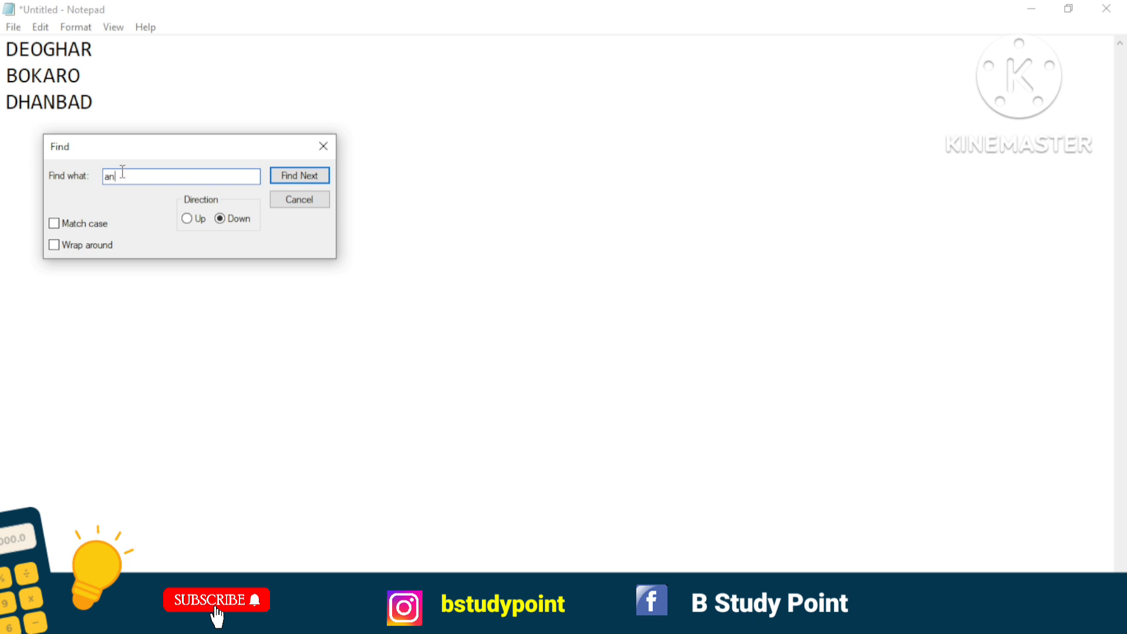
key("BackSpace")
key("BackSpace")
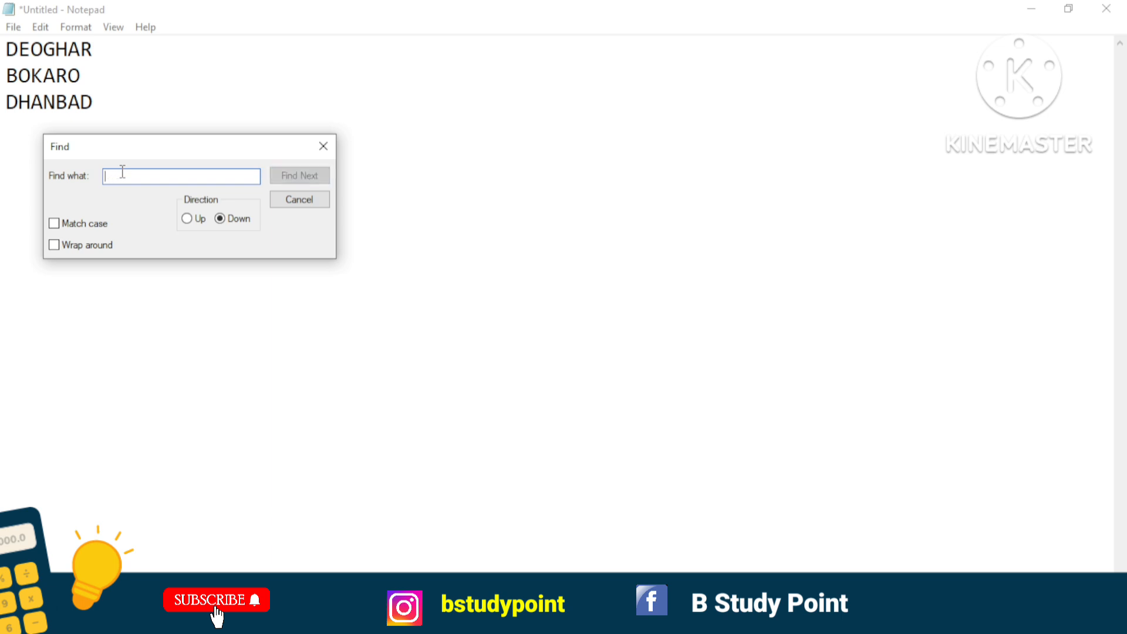
type("BO")
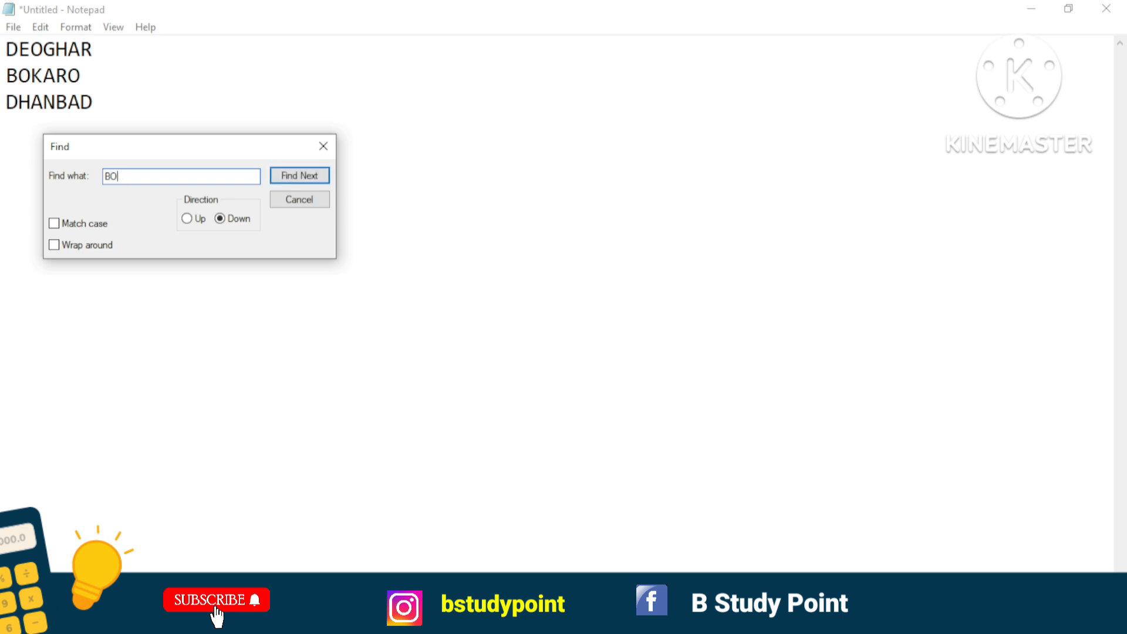
type("KARO")
left_click(294, 179)
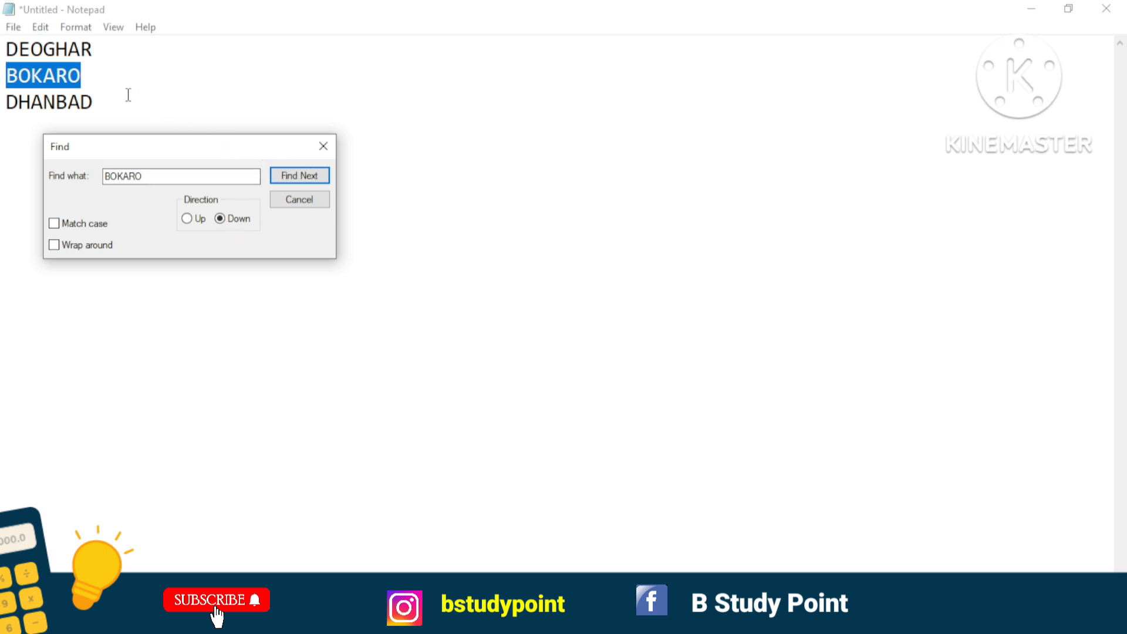
Search downward for BOKARO from the end of the DHANBAD line and dismiss the search message.
left_click(99, 97)
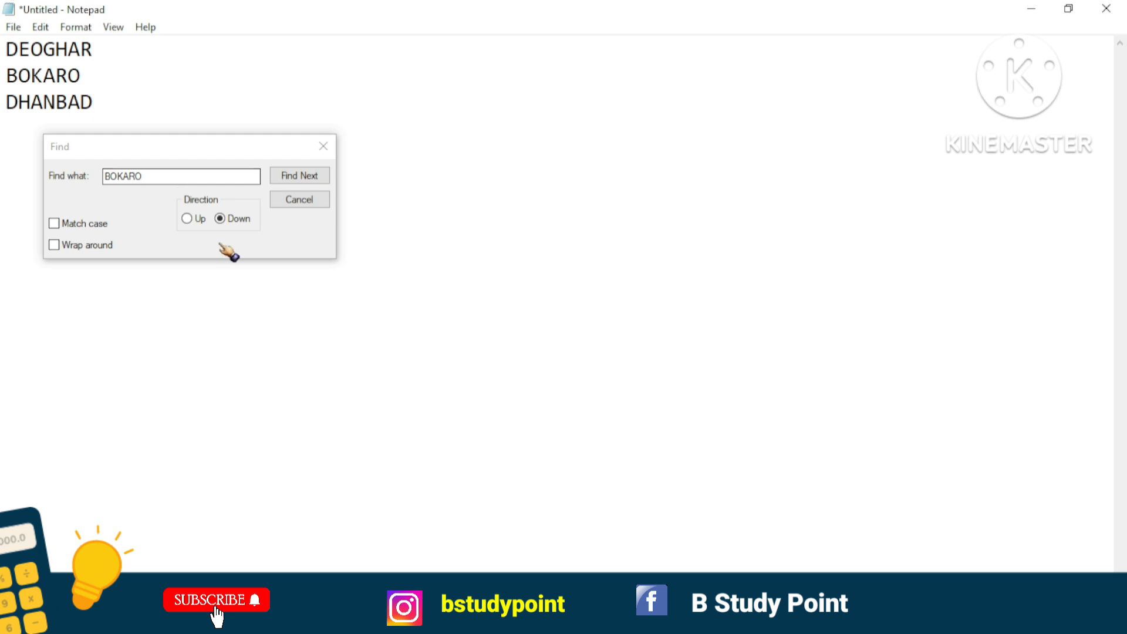
left_click(283, 179)
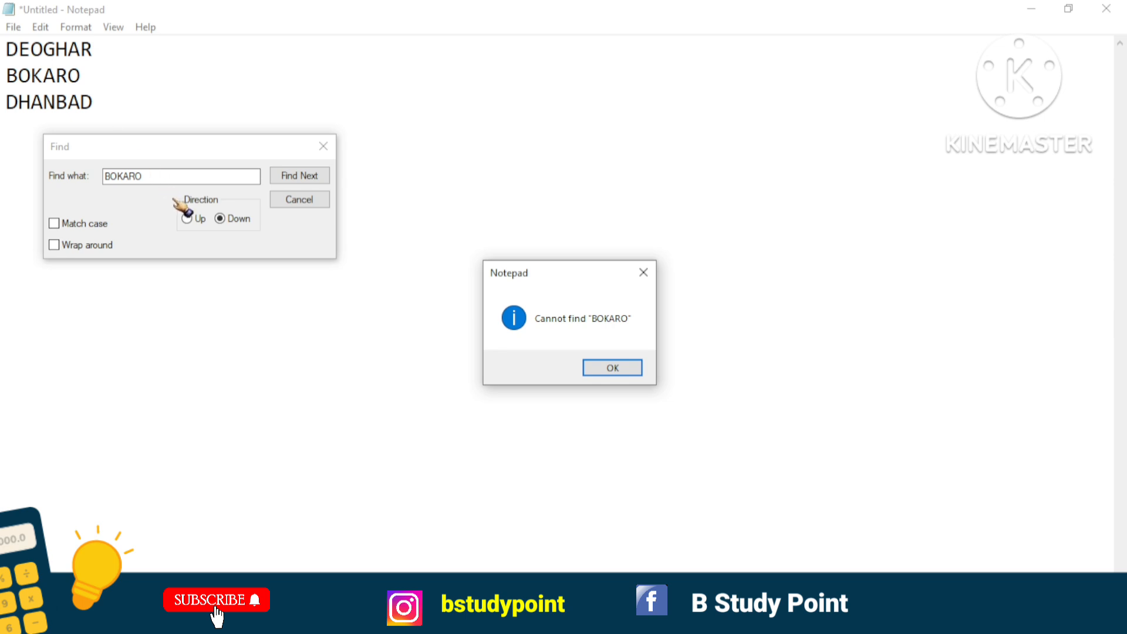
left_click(188, 218)
left_click(603, 369)
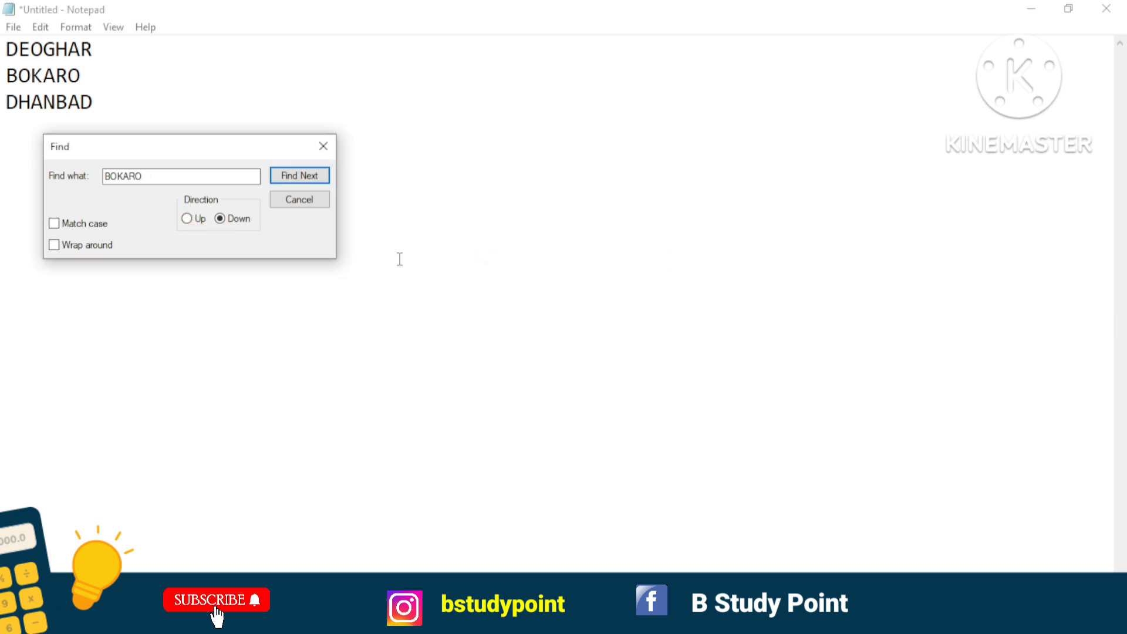
Switch the search direction to Up, find BOKARO above DHANBAD, and close the Find dialog.
left_click(186, 218)
left_click(322, 172)
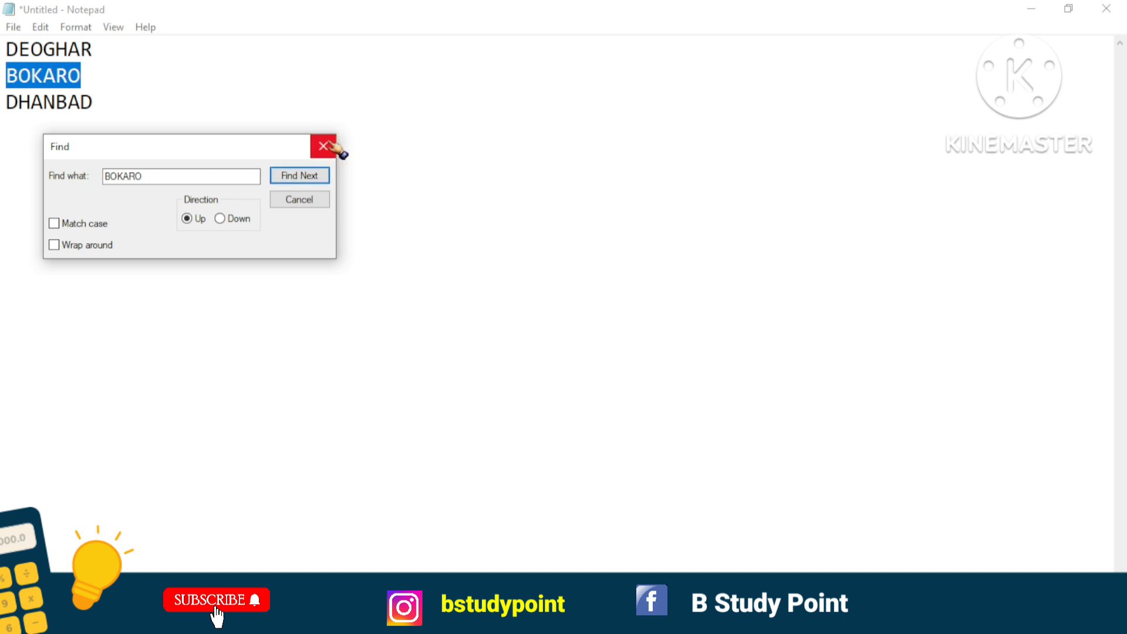
left_click(323, 146)
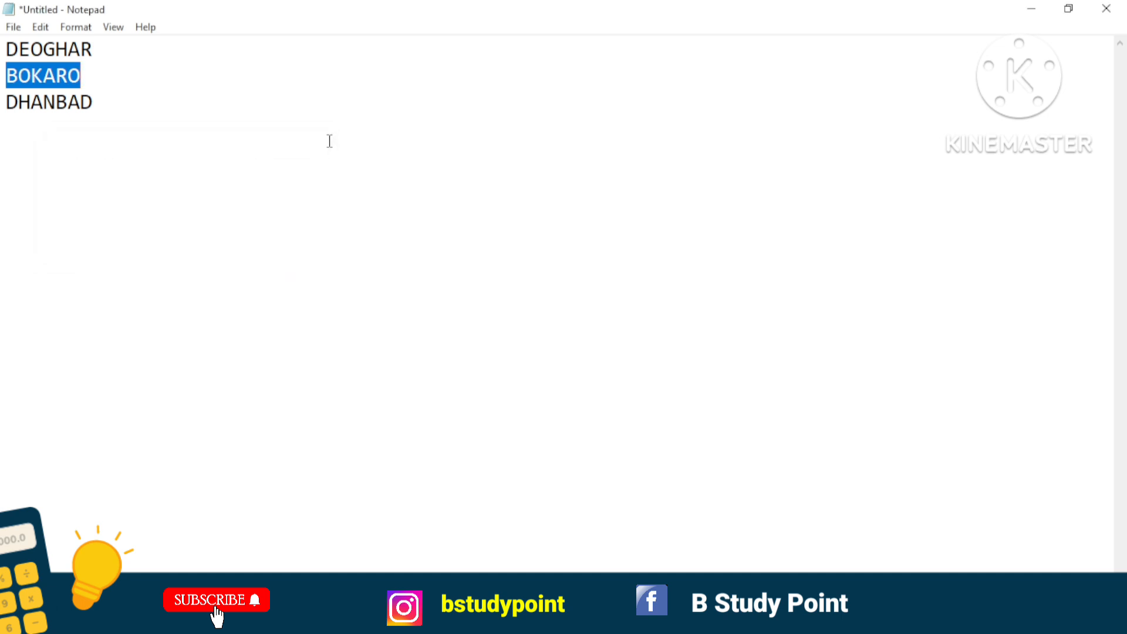
Try Find Next for BOKARO directly from the document and dismiss the message.
left_click_drag(329, 141, 42, 26)
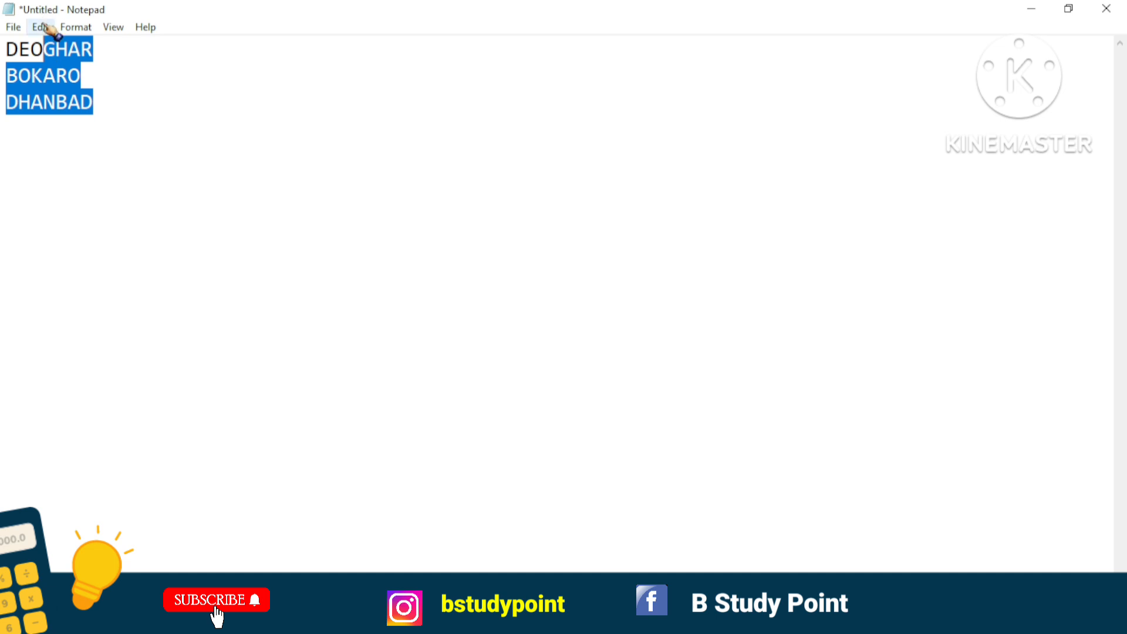
left_click(41, 27)
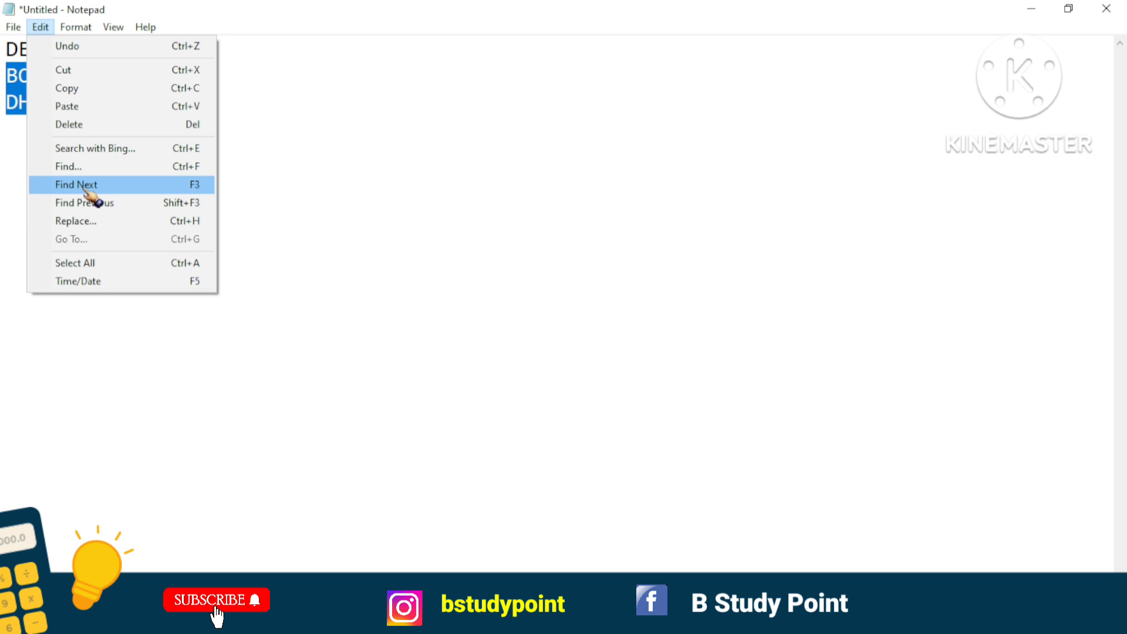
left_click(212, 183)
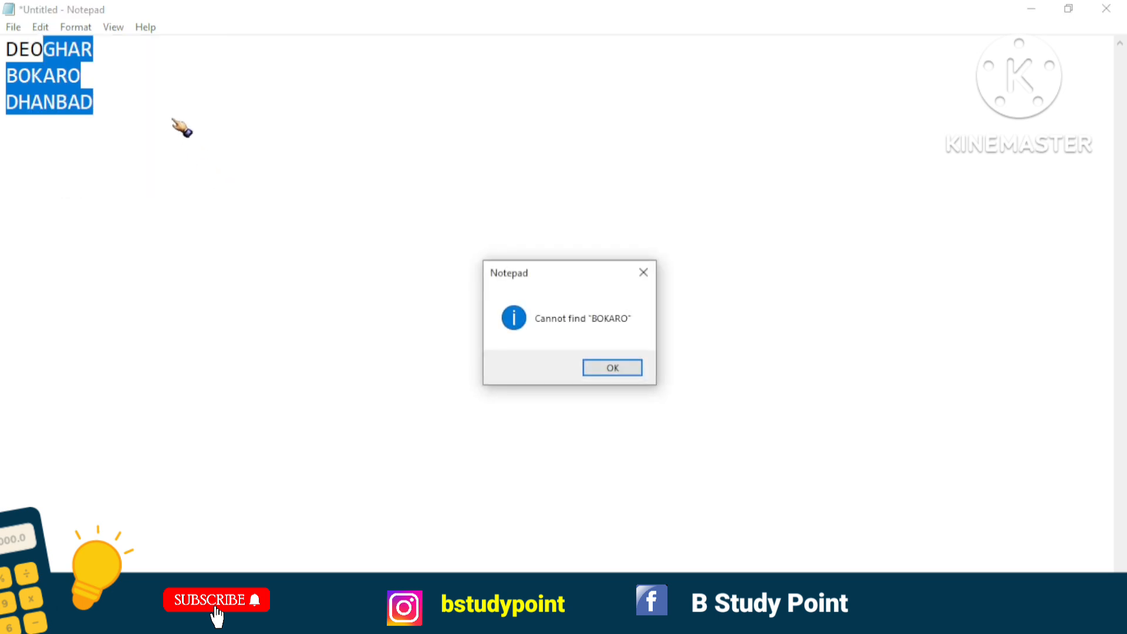
left_click(605, 370)
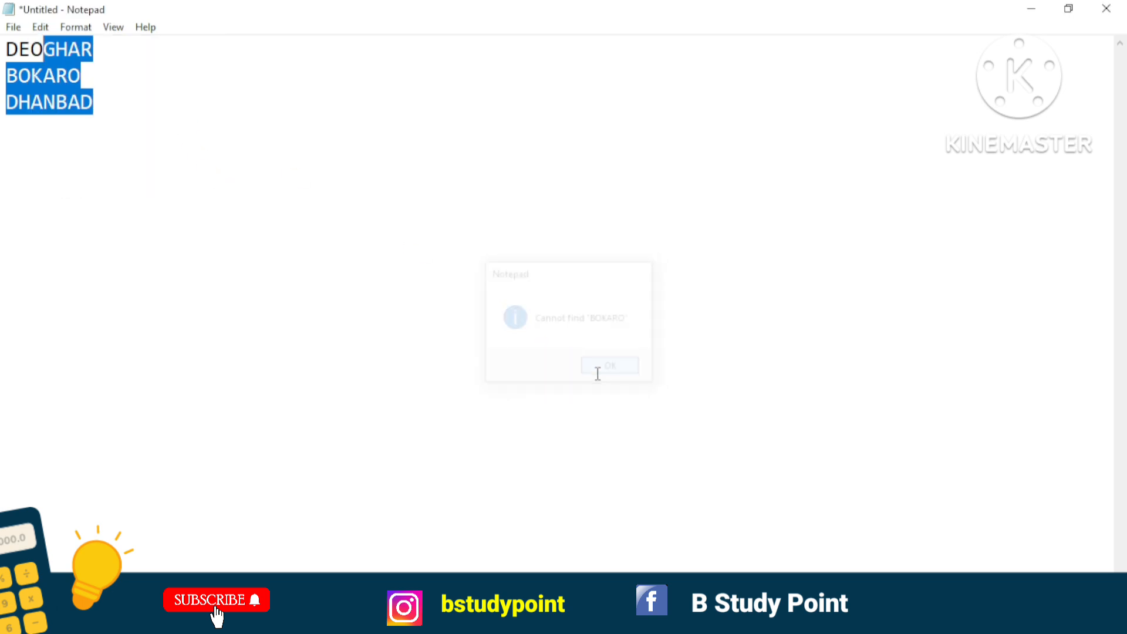
Add a second BOKARO on a new line below DHANBAD.
left_click(124, 100)
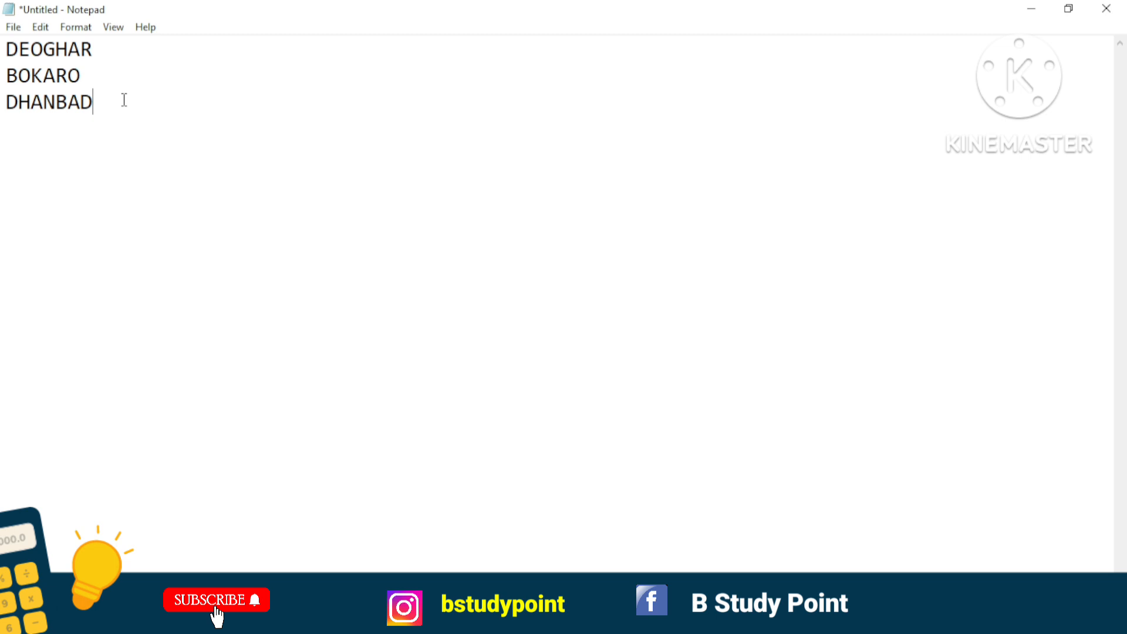
key("Return")
type("BOKARO")
left_click(126, 100)
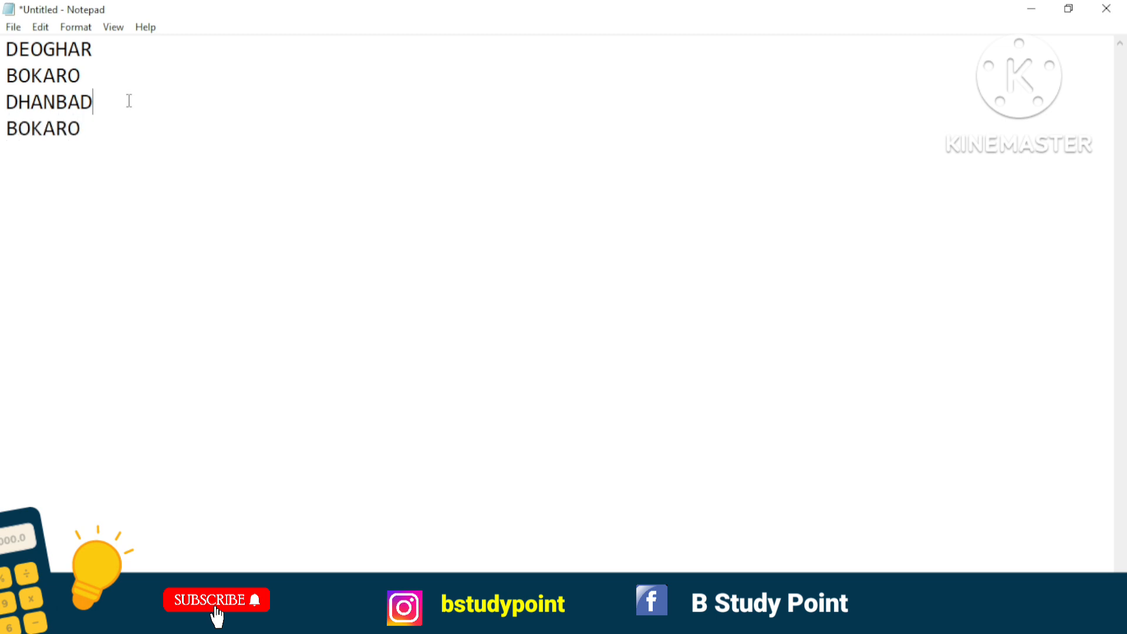
Find both occurrences of BOKARO one after the other, searching Down from the document start, and close the Find dialog.
left_click(7, 50)
key("ctrl+f")
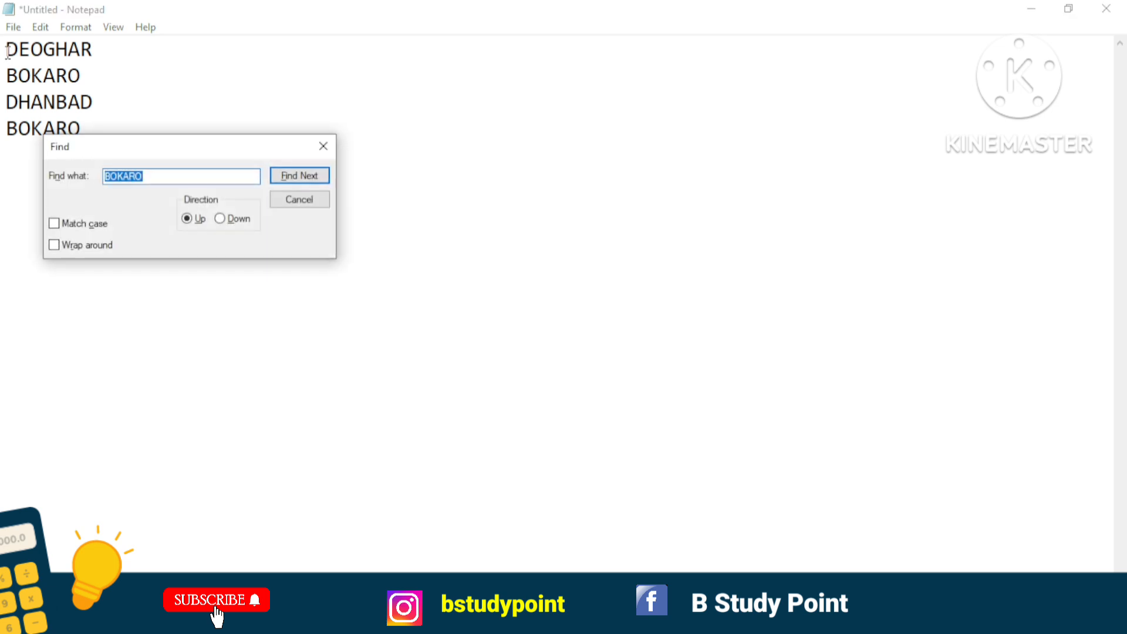
left_click(238, 219)
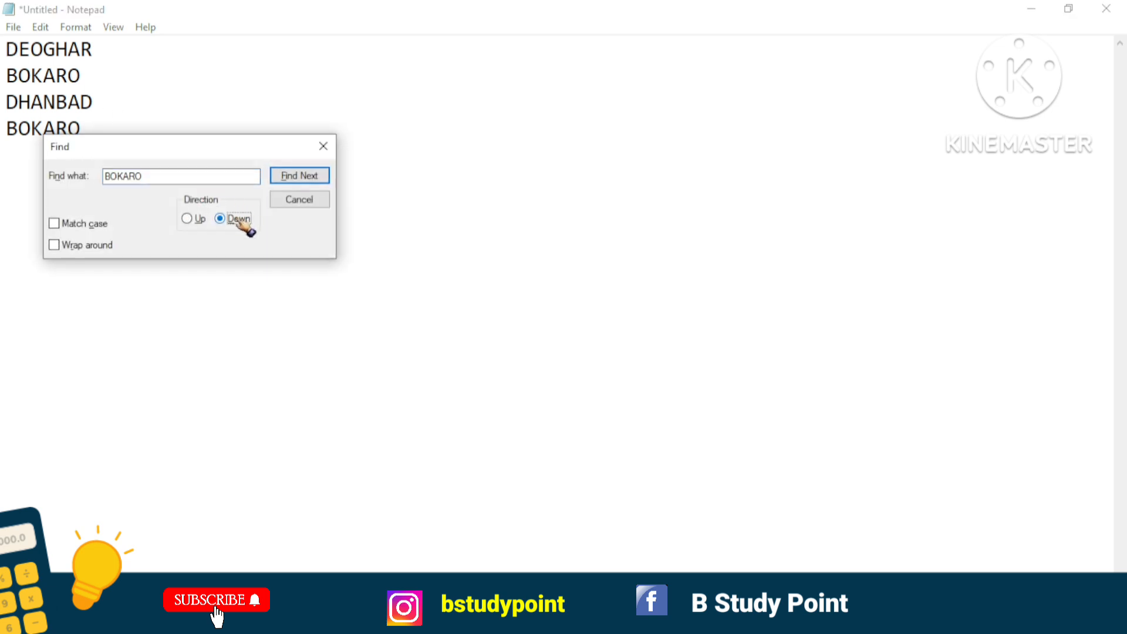
left_click(301, 176)
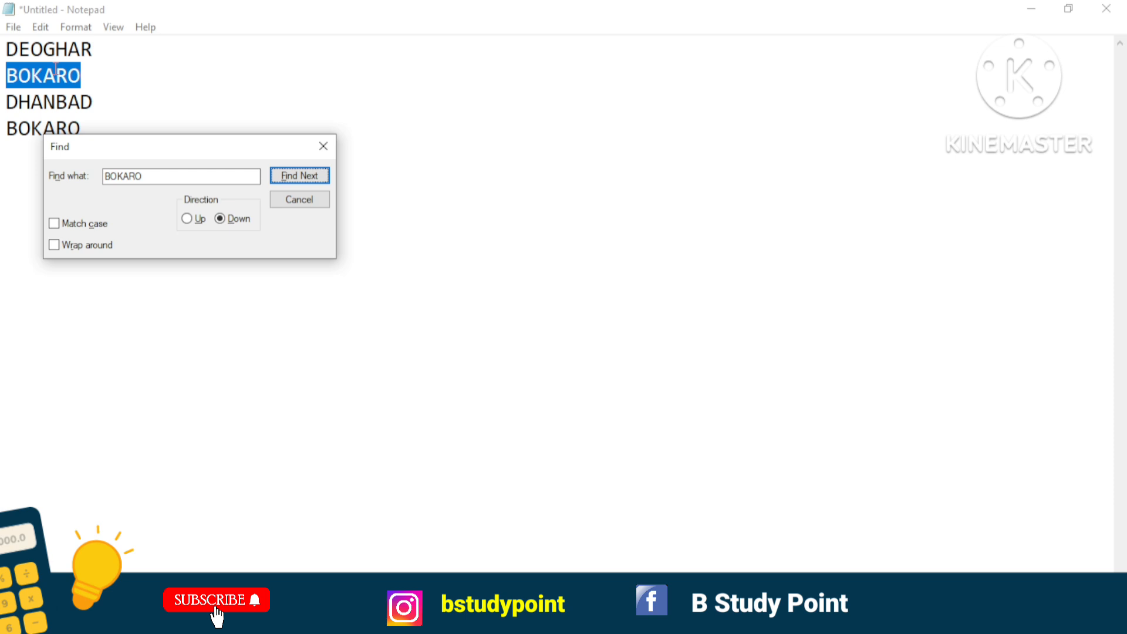
left_click(286, 179)
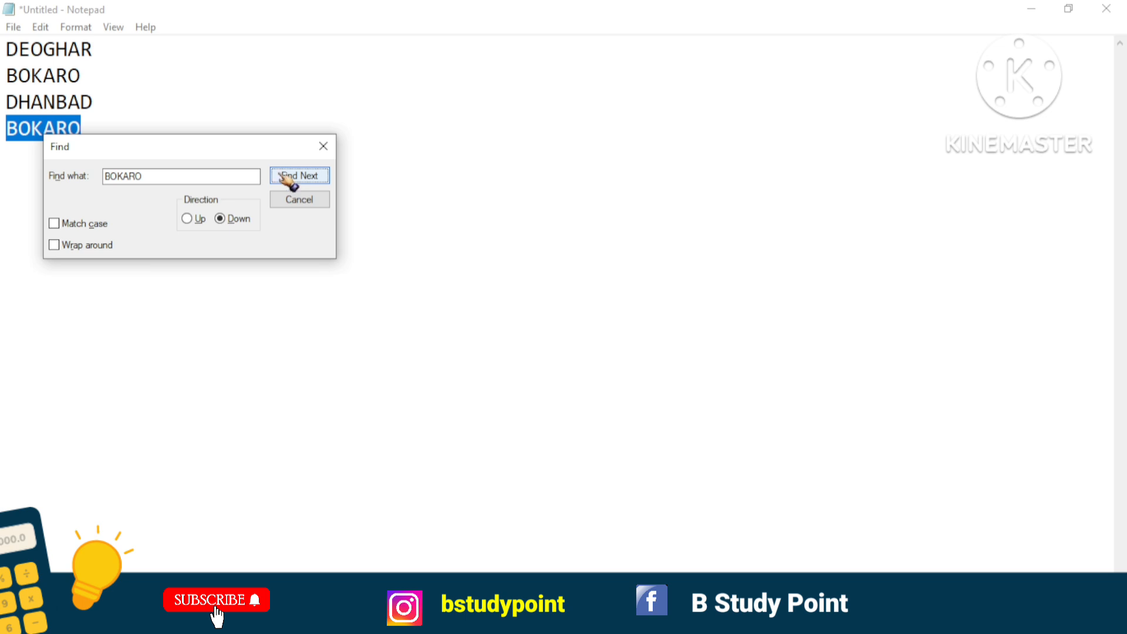
left_click_drag(256, 144, 286, 189)
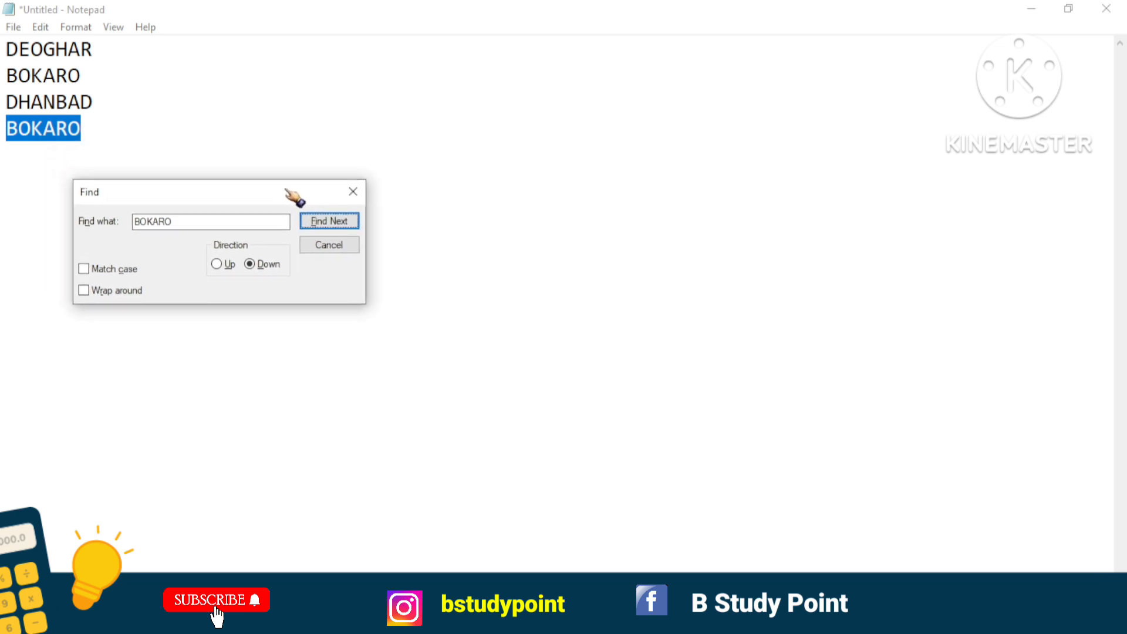
left_click(353, 192)
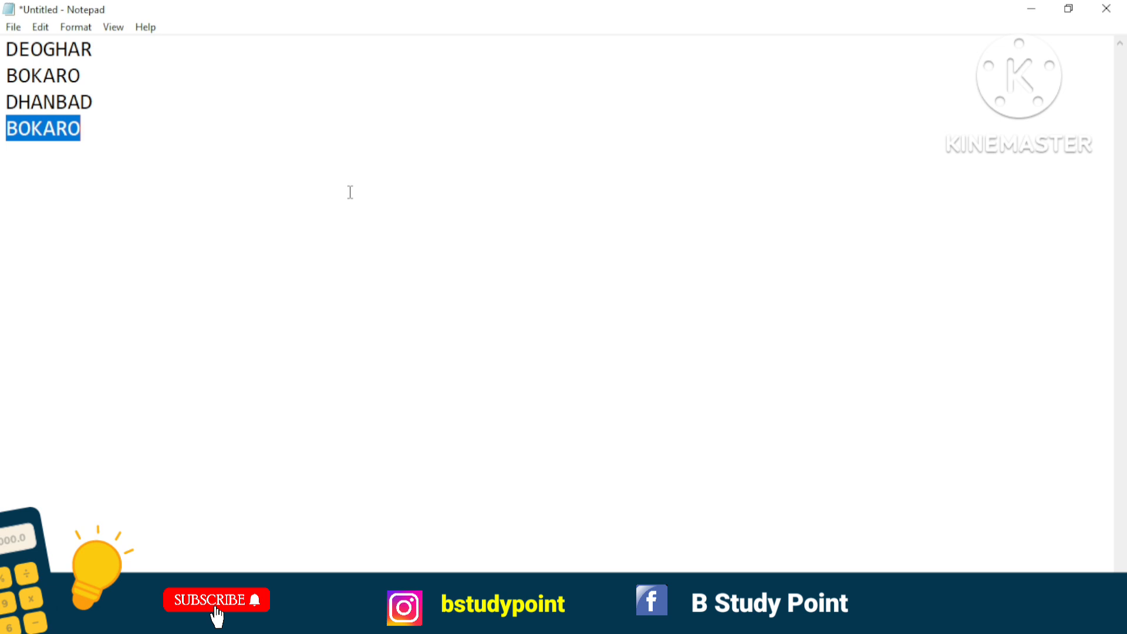
Jump back from the last BOKARO to the earlier occurrence with Find Previous.
left_click(41, 26)
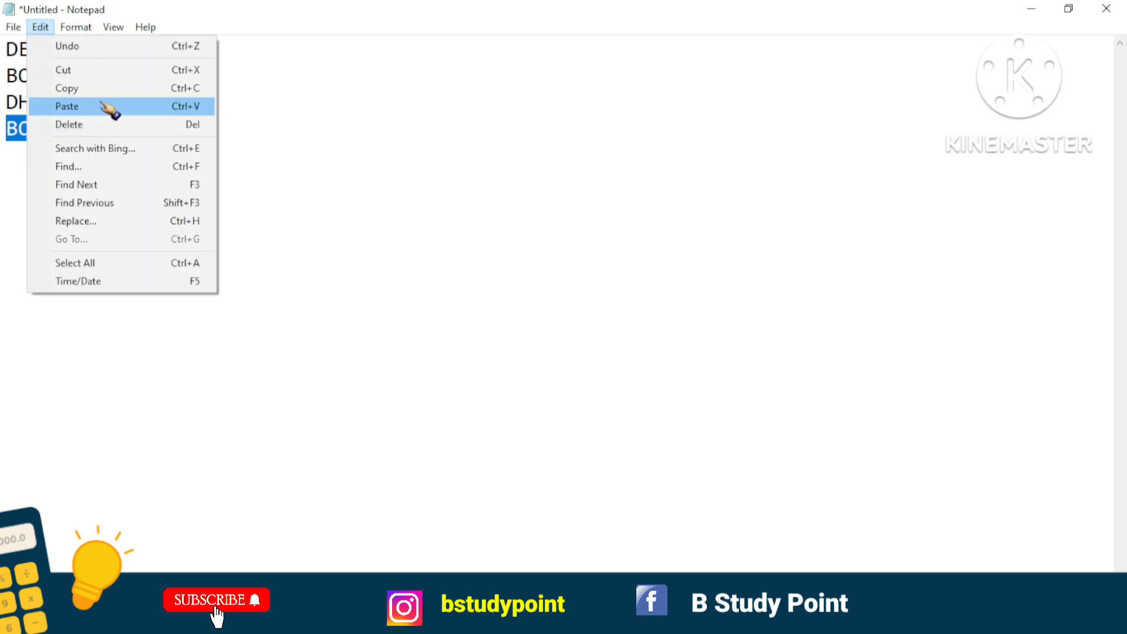
left_click(126, 203)
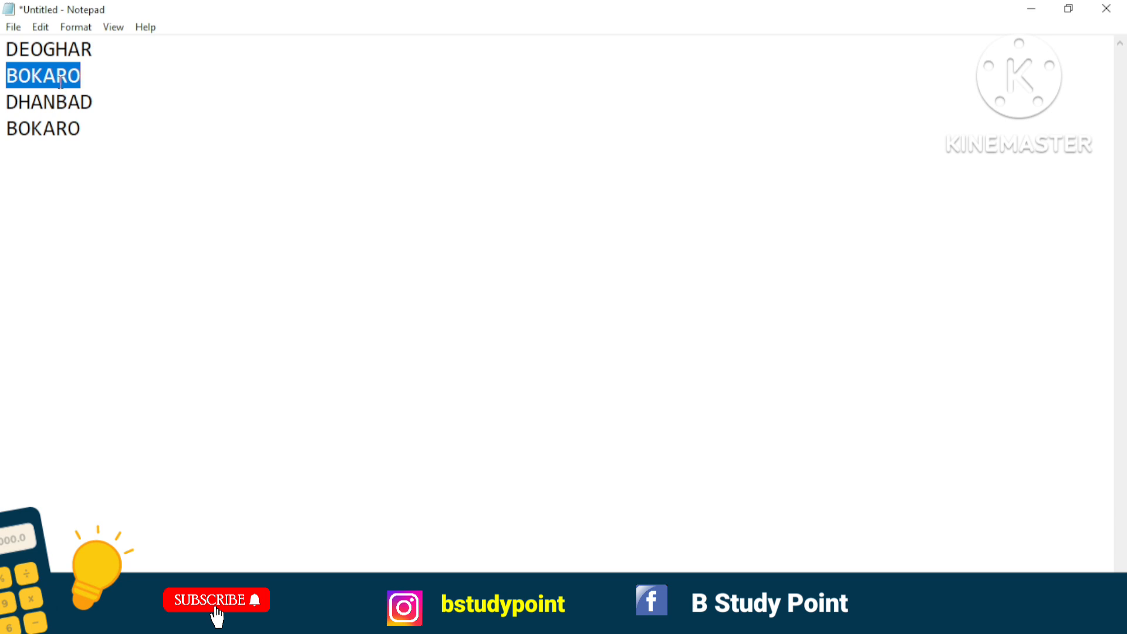
Replace all occurrences of BOKARO with GODDA and close the Replace dialog.
left_click(41, 28)
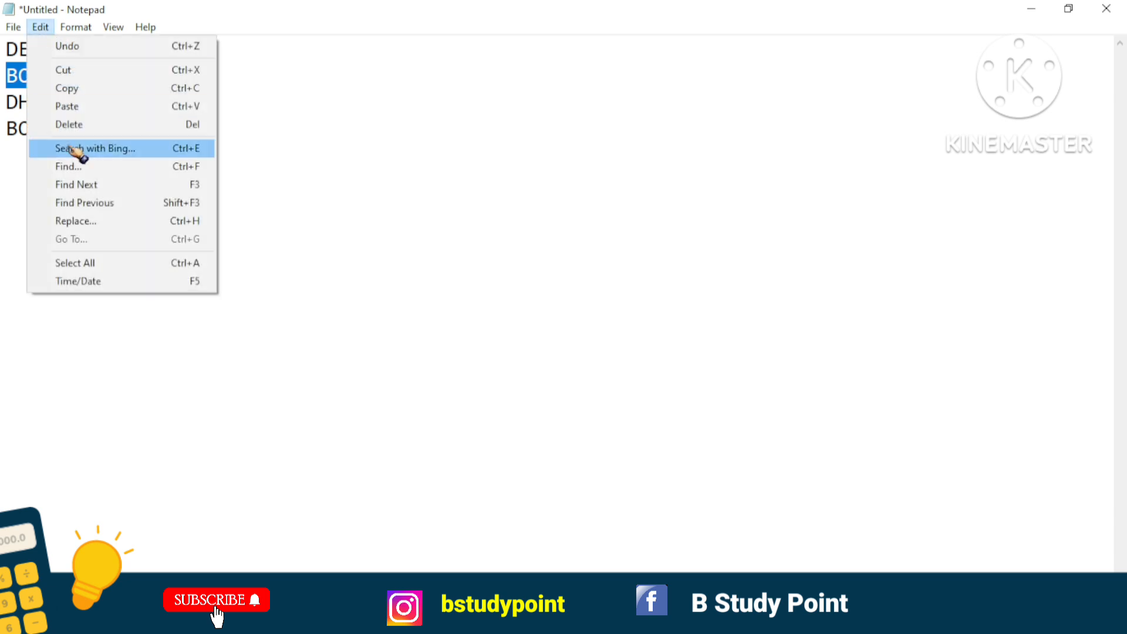
left_click(84, 228)
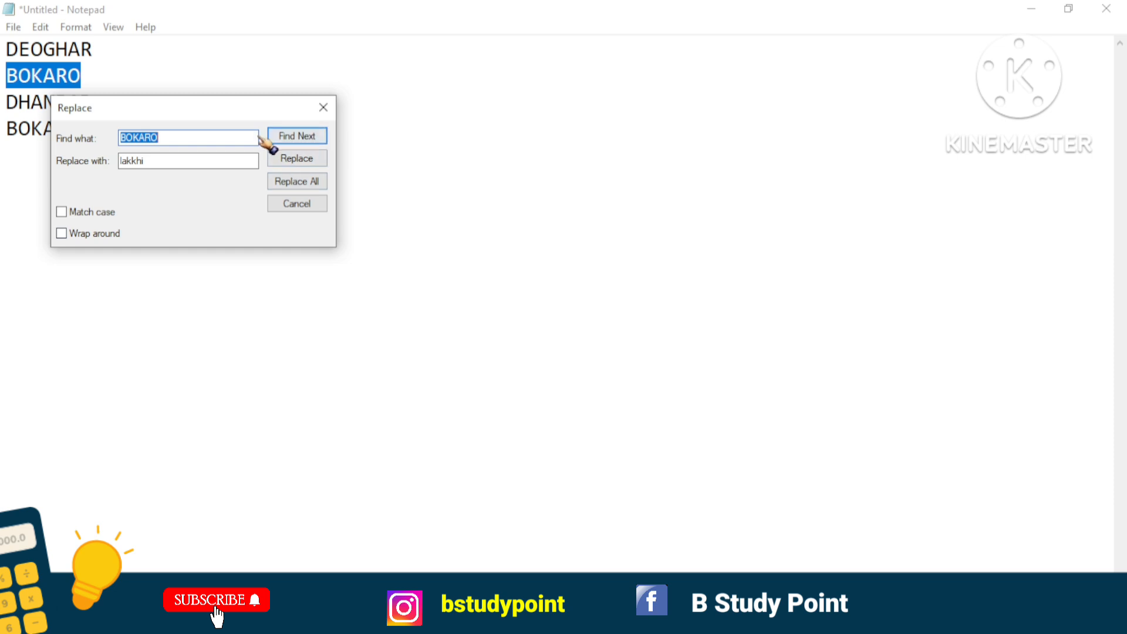
left_click(229, 137)
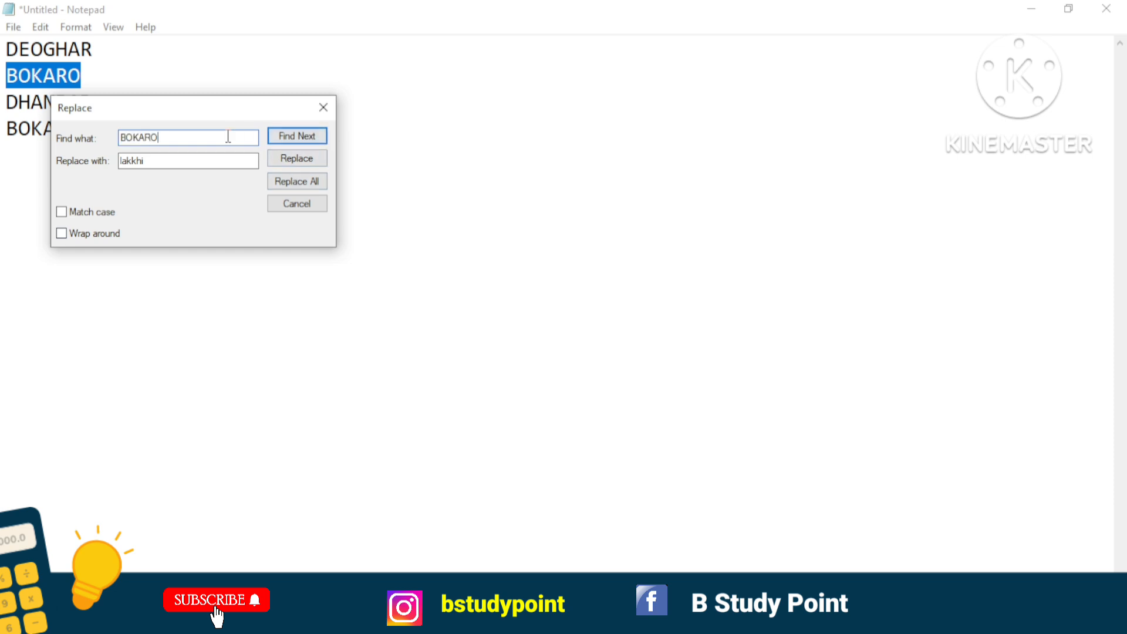
left_click(196, 161)
key("BackSpace")
key("BackSpace")
key("BackSpace")
key("BackSpace")
key("BackSpace")
type("GODDA")
left_click(287, 183)
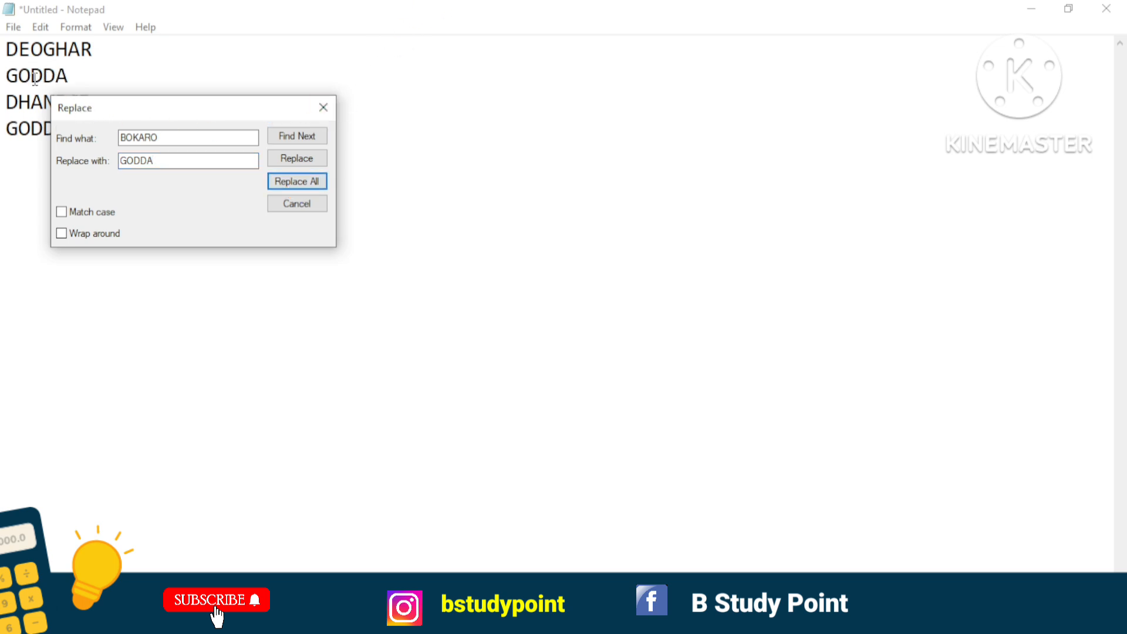
left_click_drag(109, 115, 149, 221)
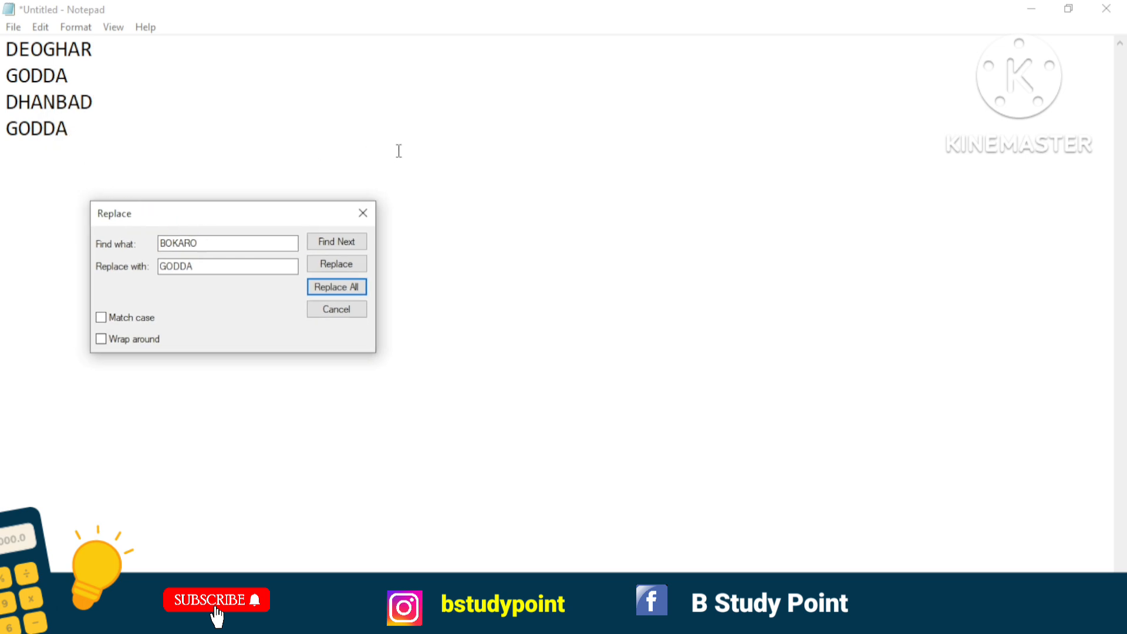
left_click(363, 214)
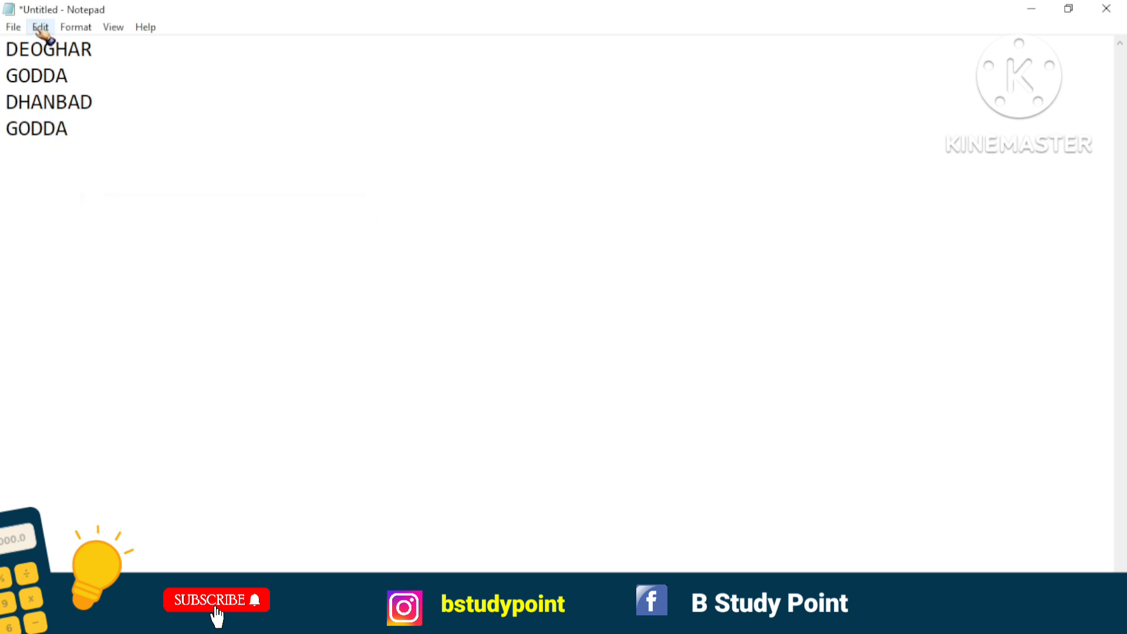
Select the entire text with the Select All command and clear the selection.
left_click(40, 27)
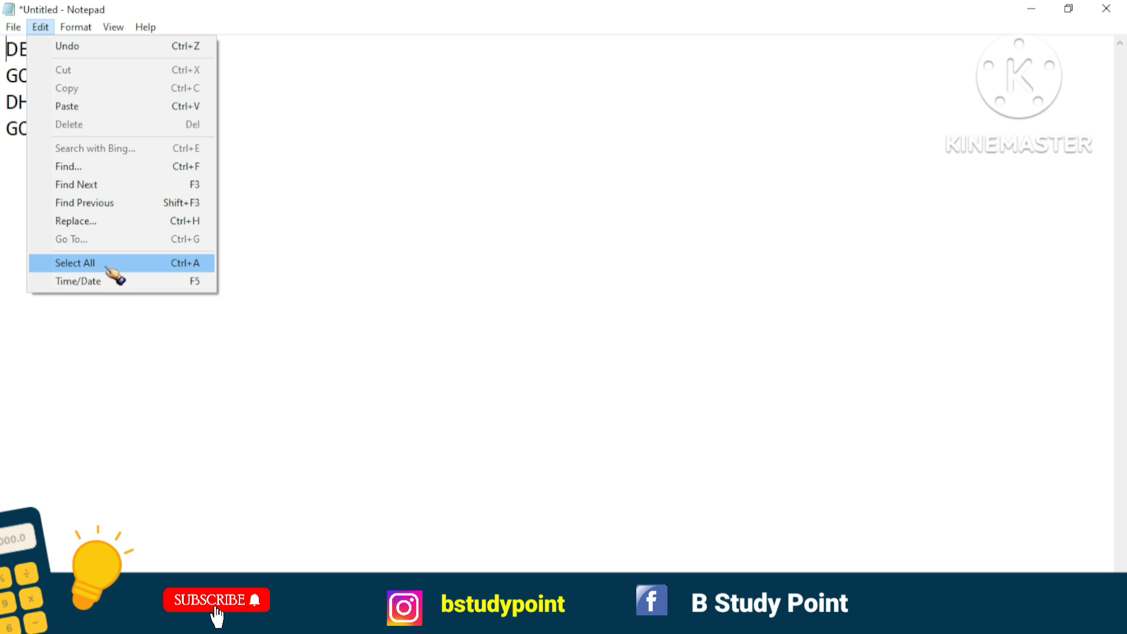
left_click(371, 233)
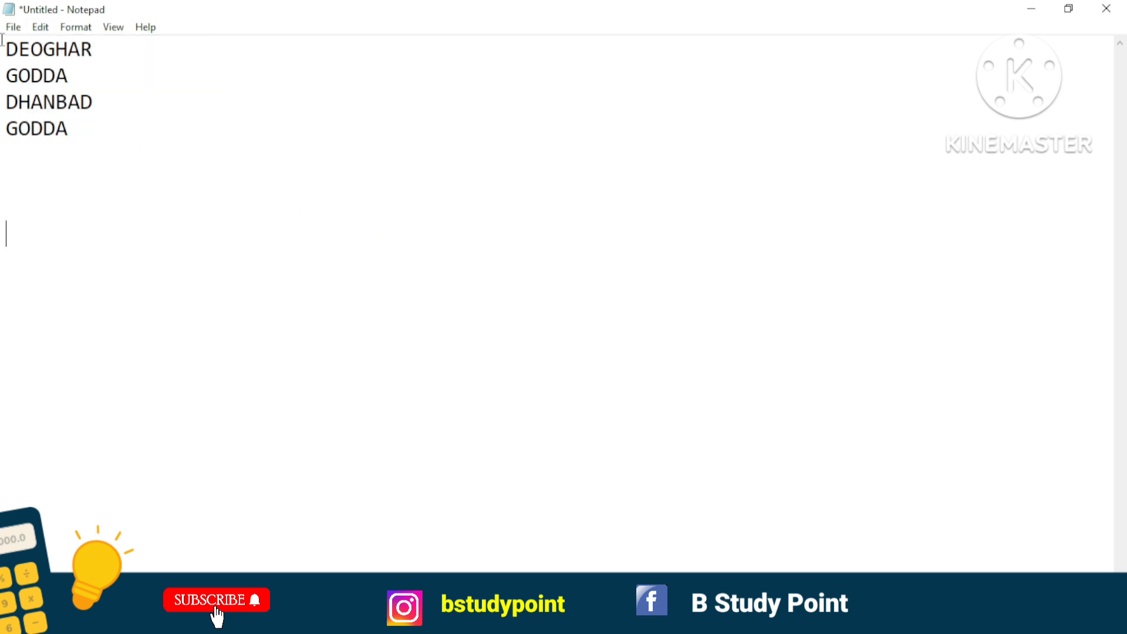
left_click(41, 28)
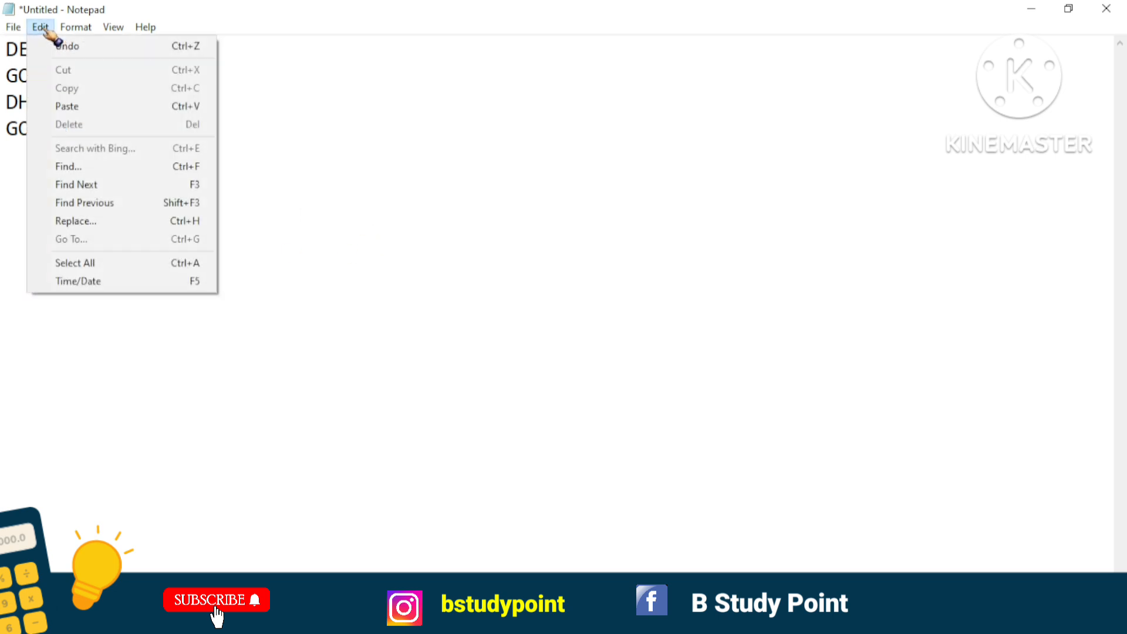
left_click(103, 264)
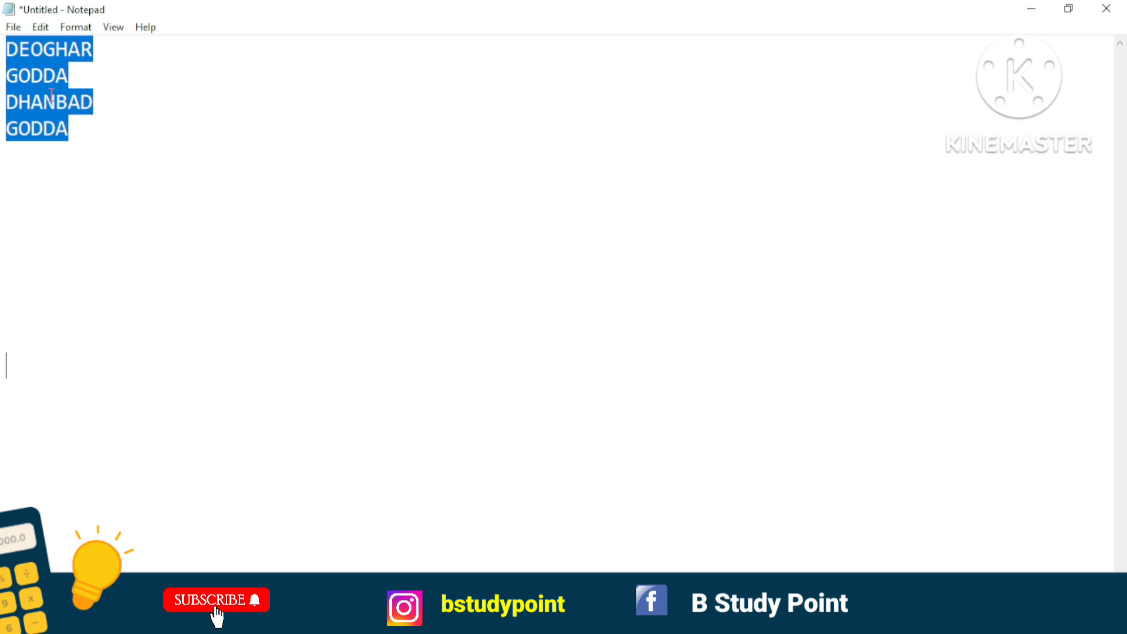
left_click(42, 28)
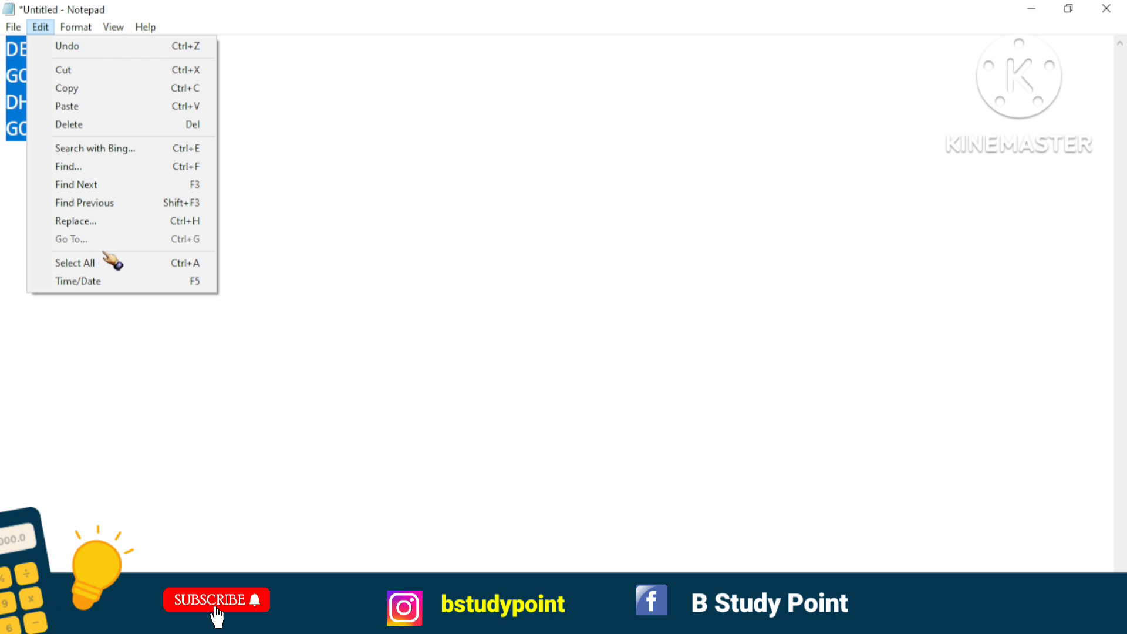
left_click(259, 230)
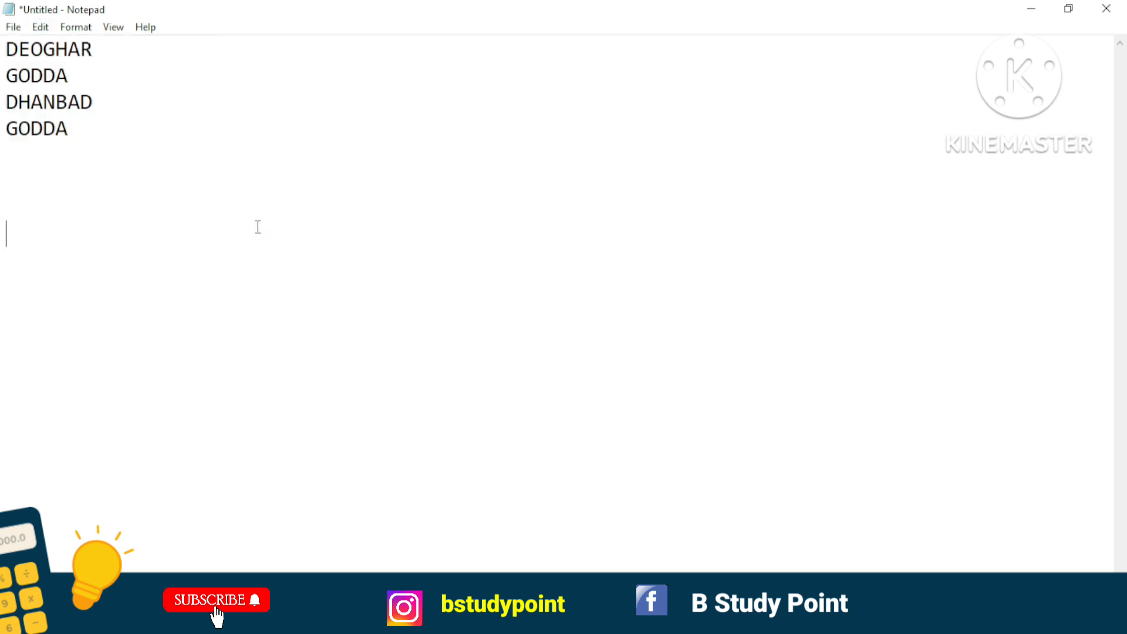
Try selecting the four lines manually, repeat the selection with Select All, and deselect the text.
left_click_drag(5, 49, 101, 174)
left_click(101, 174)
left_click(41, 27)
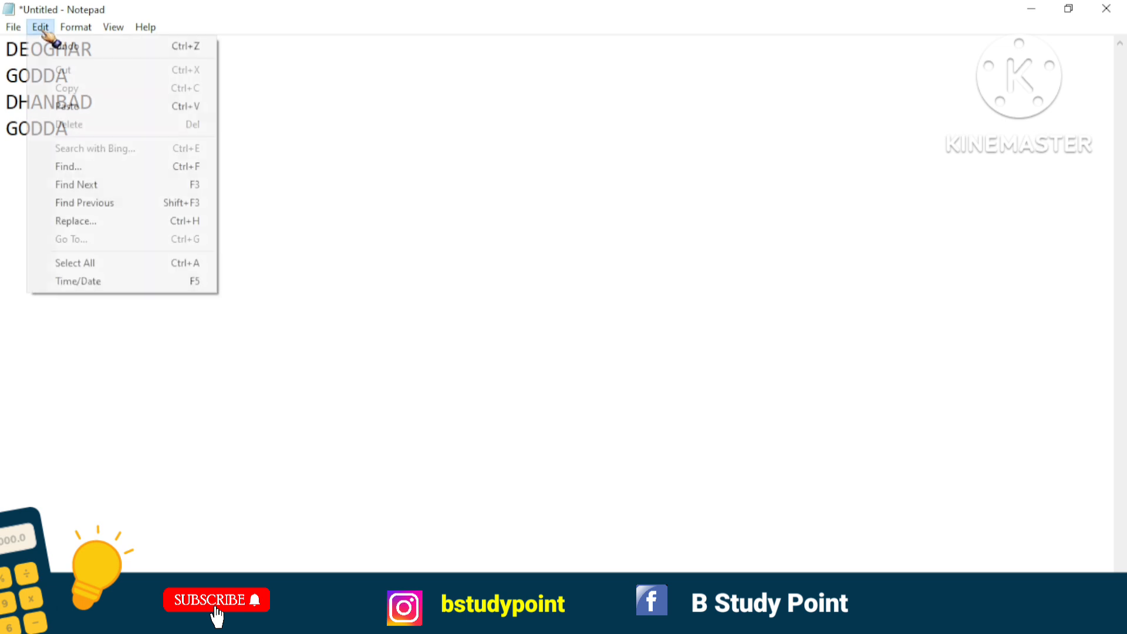
left_click(91, 263)
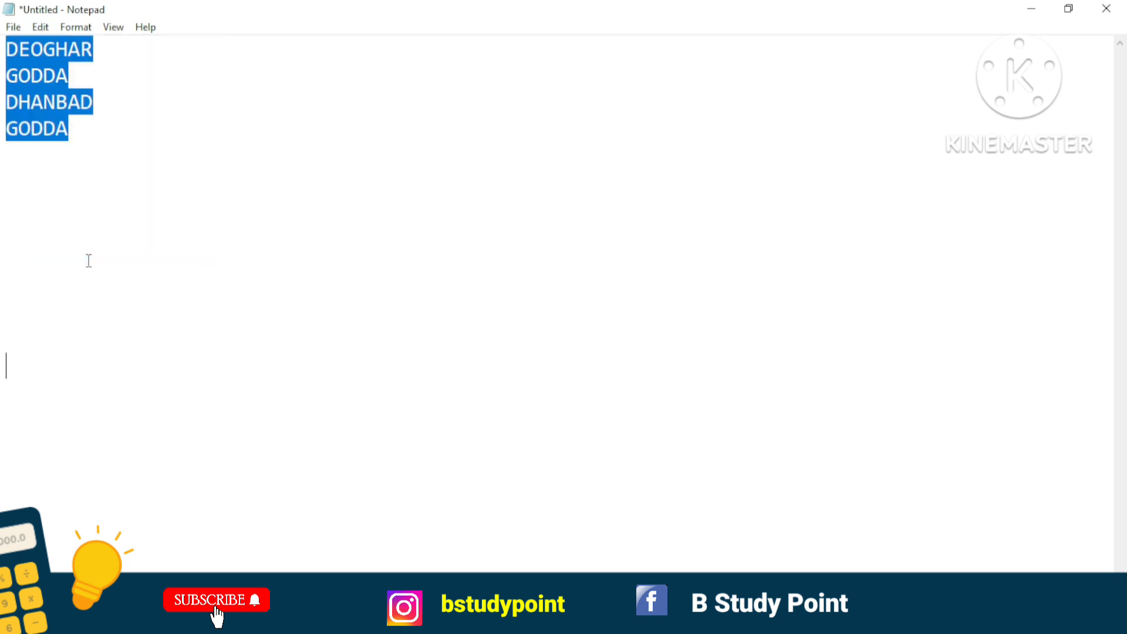
left_click(41, 27)
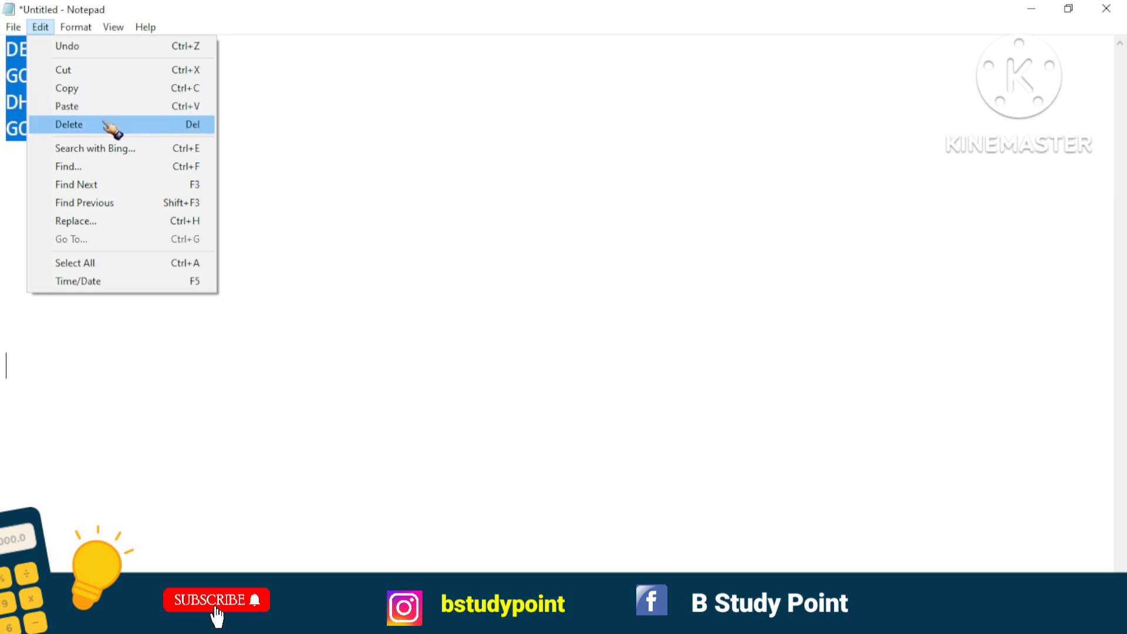
key("Escape")
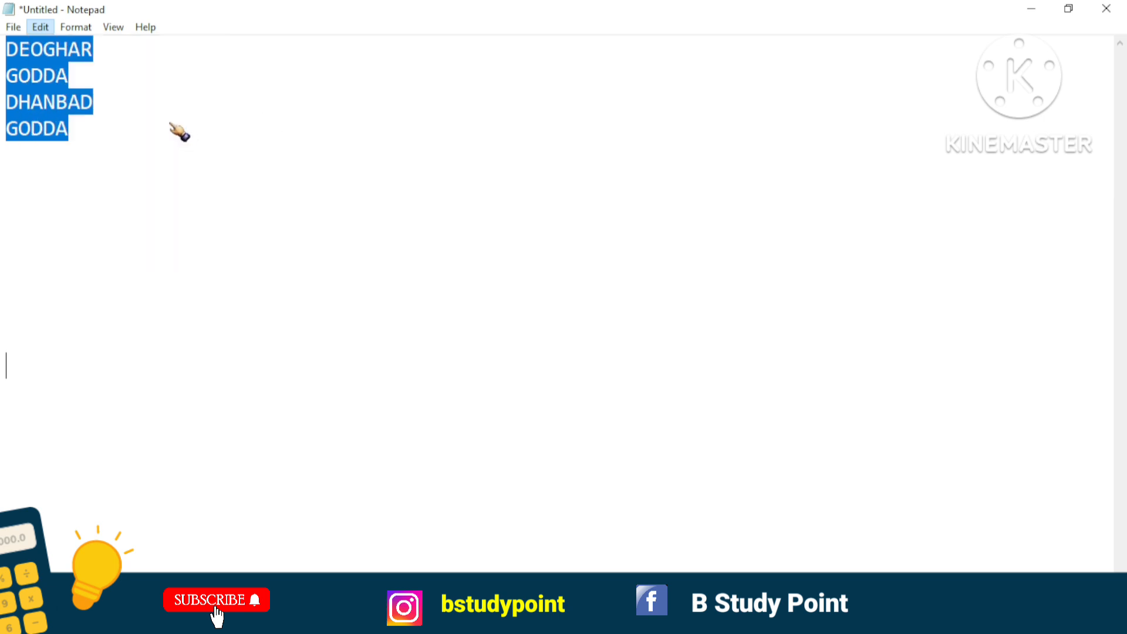
left_click(42, 27)
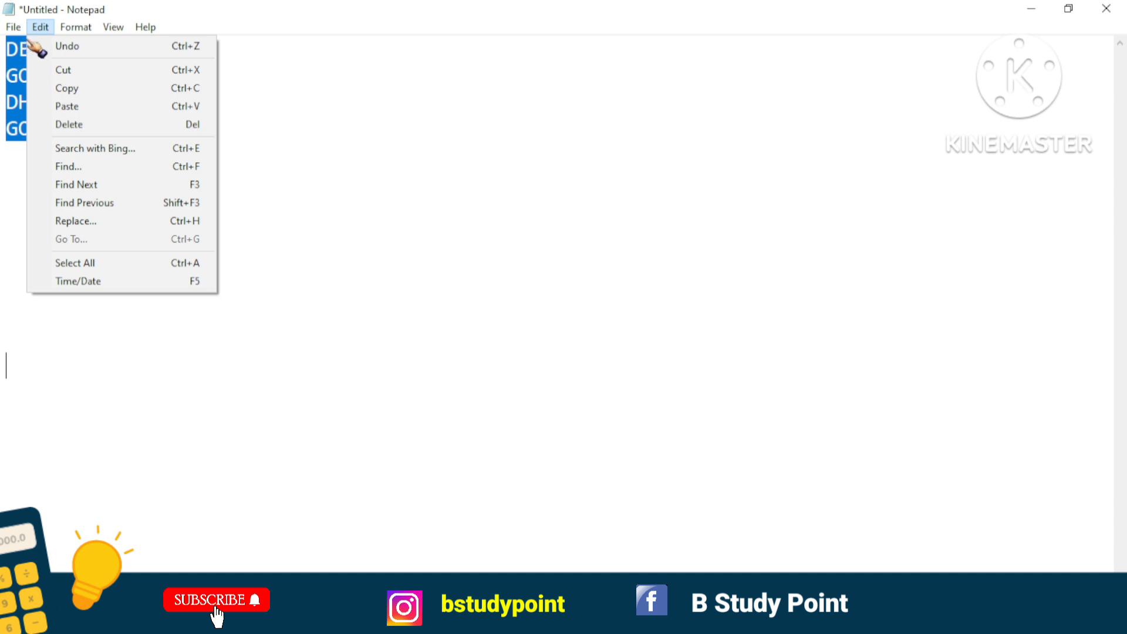
left_click(334, 101)
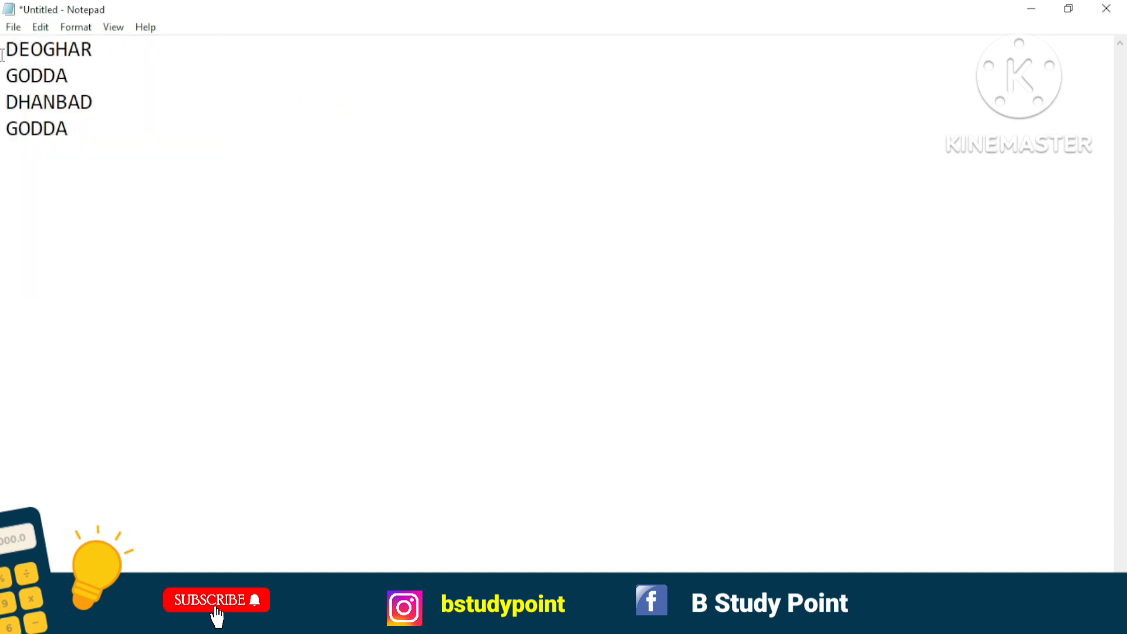
Select all the text from DEOGHAR to the last GODDA and delete it.
left_click_drag(2, 50, 44, 48)
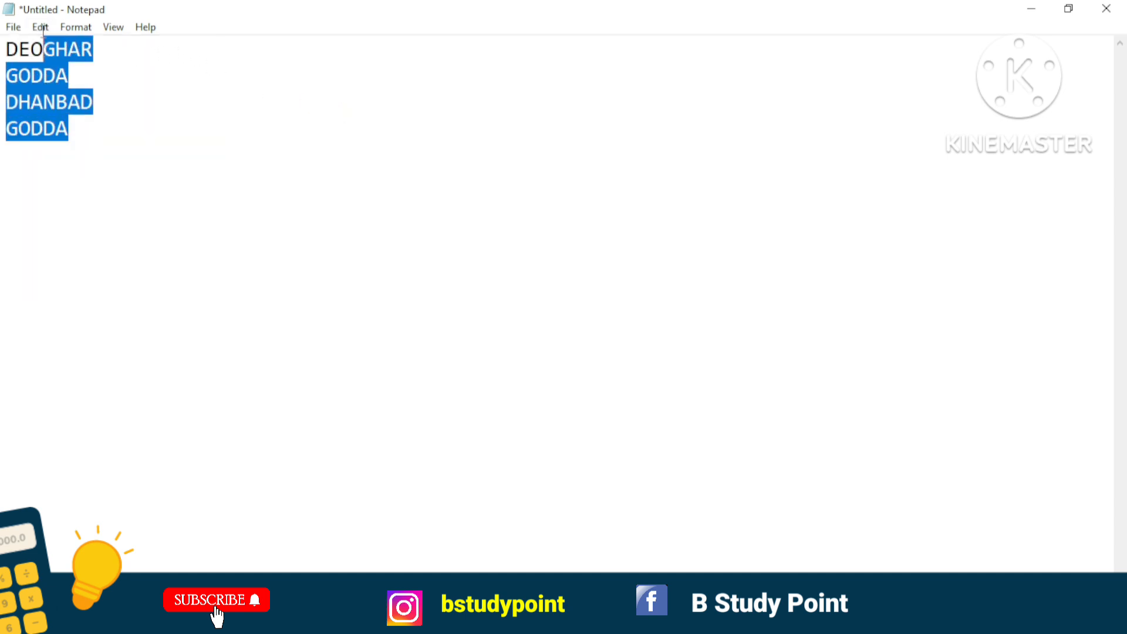
left_click(40, 27)
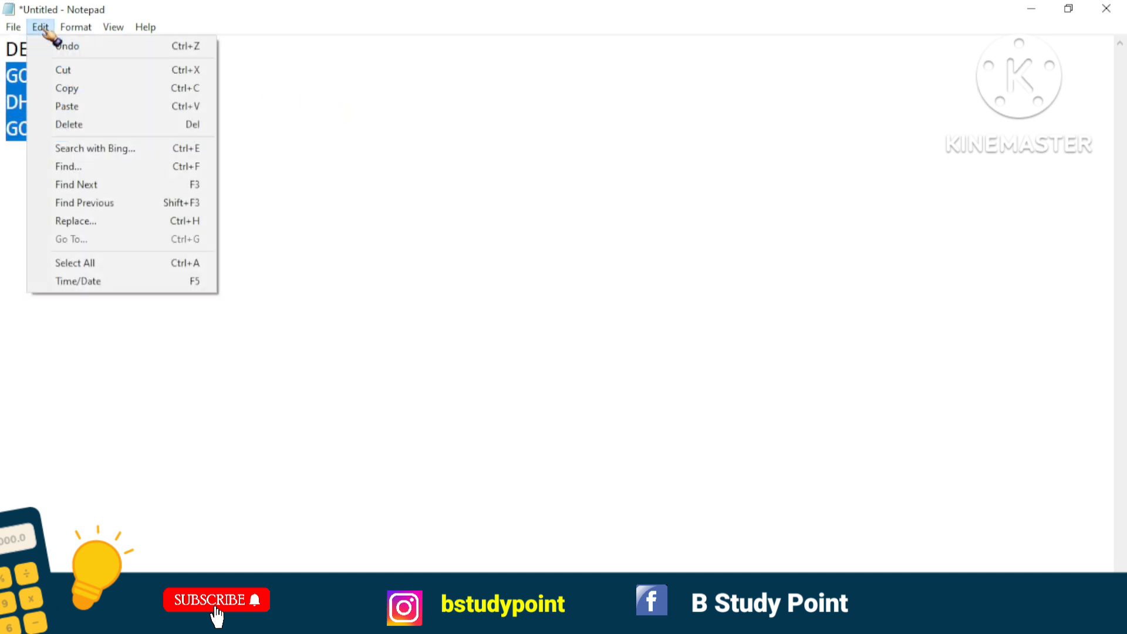
left_click(89, 262)
key("Delete")
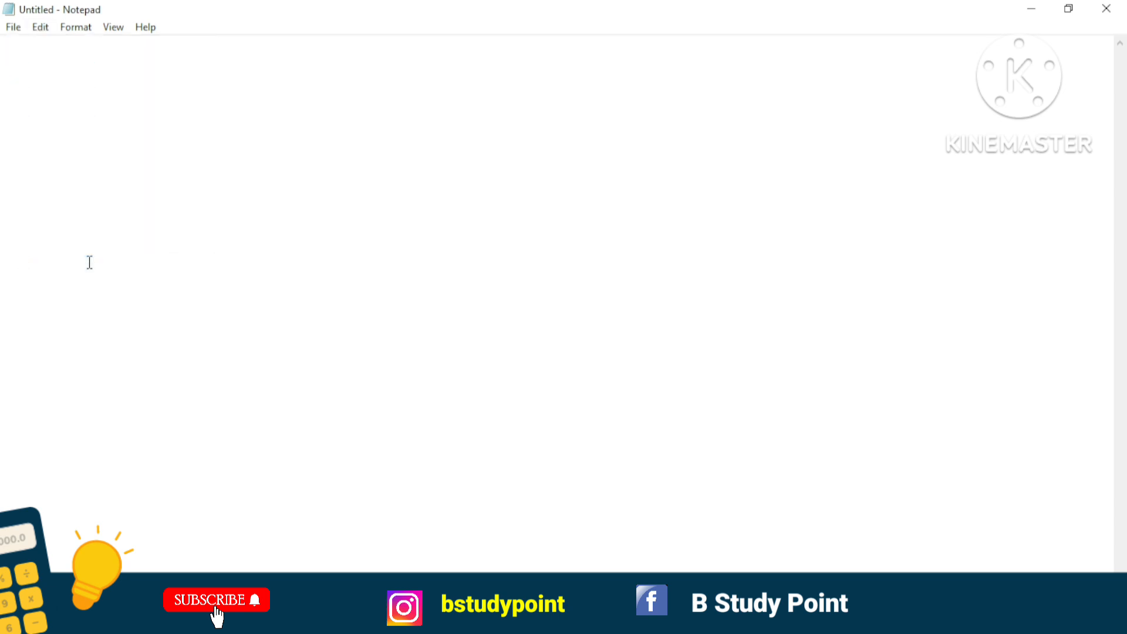
Insert the current time and date into the empty document and undo the insertion.
left_click(41, 28)
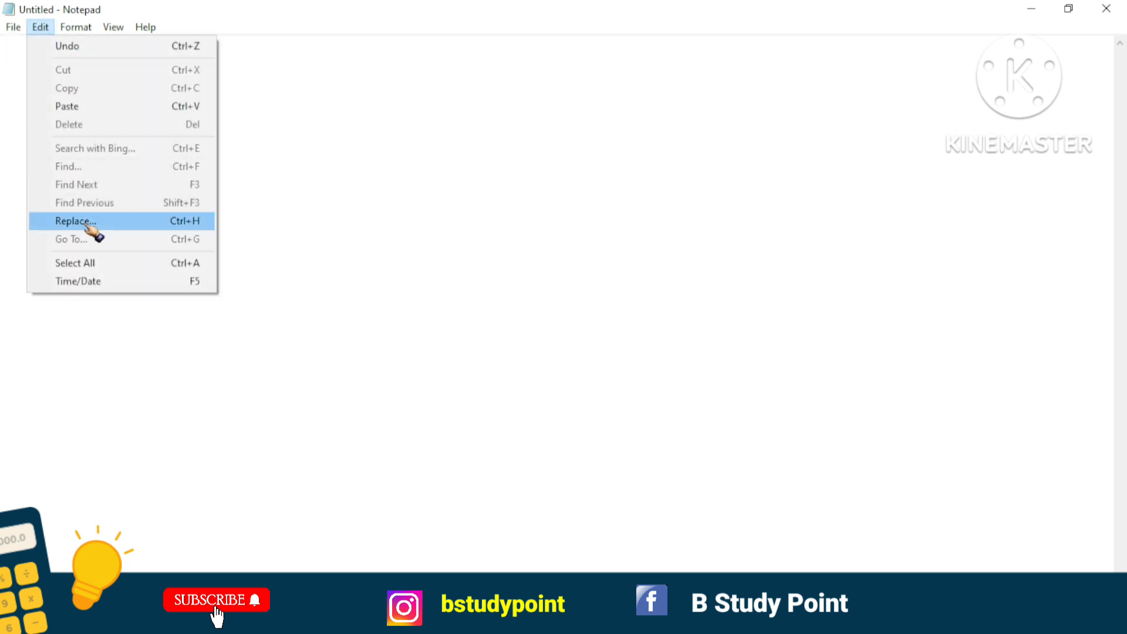
left_click(100, 280)
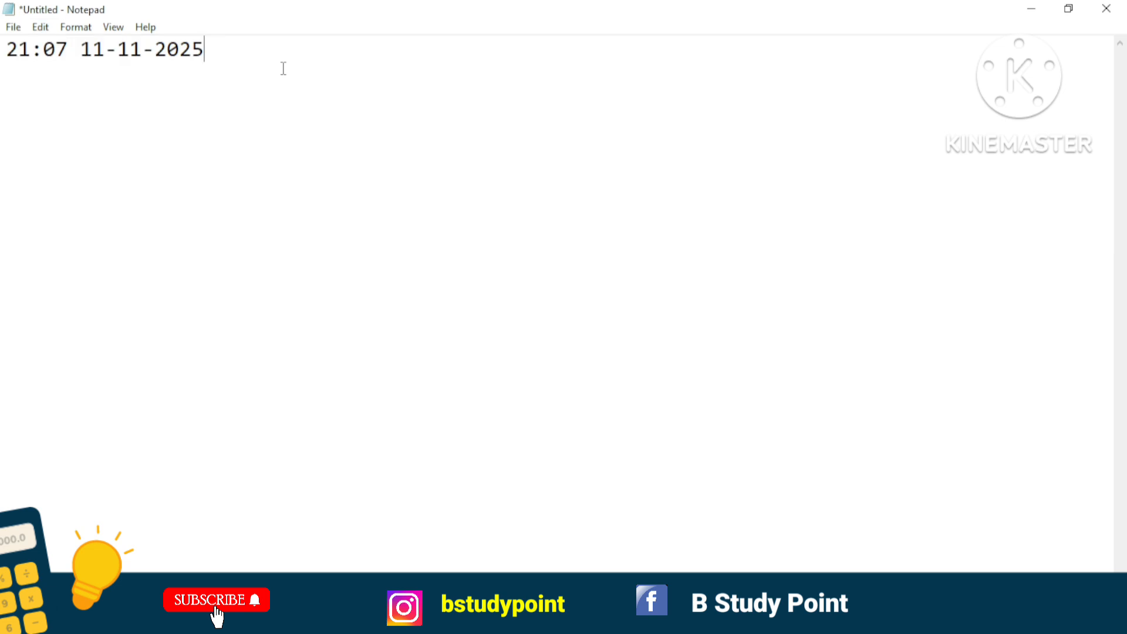
left_click(41, 28)
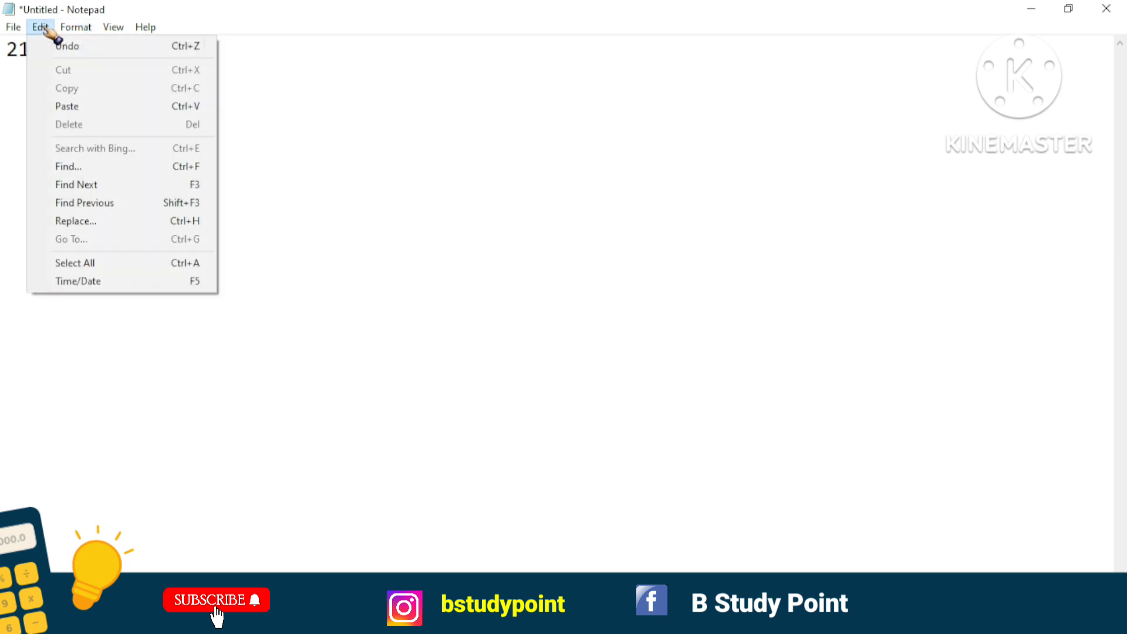
left_click(67, 47)
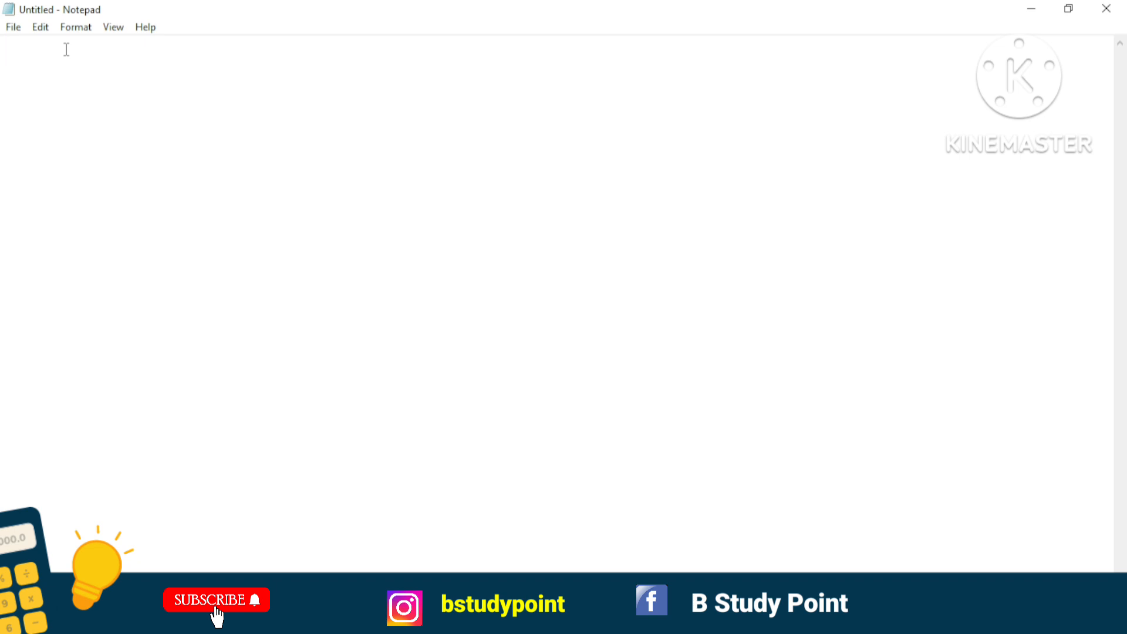
left_click(41, 27)
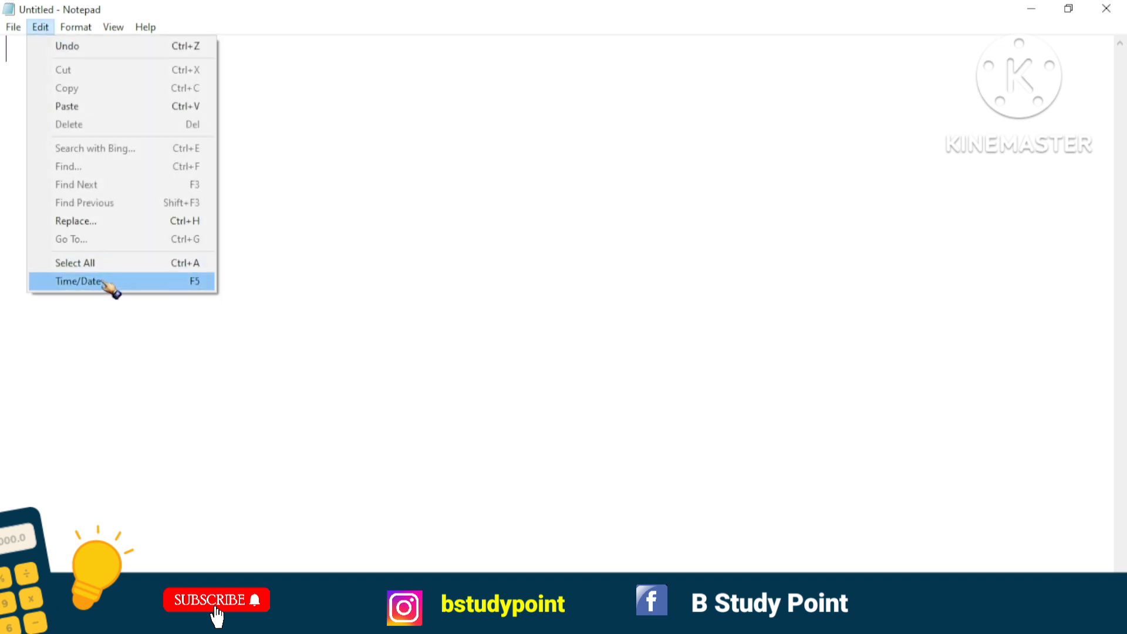
left_click(320, 168)
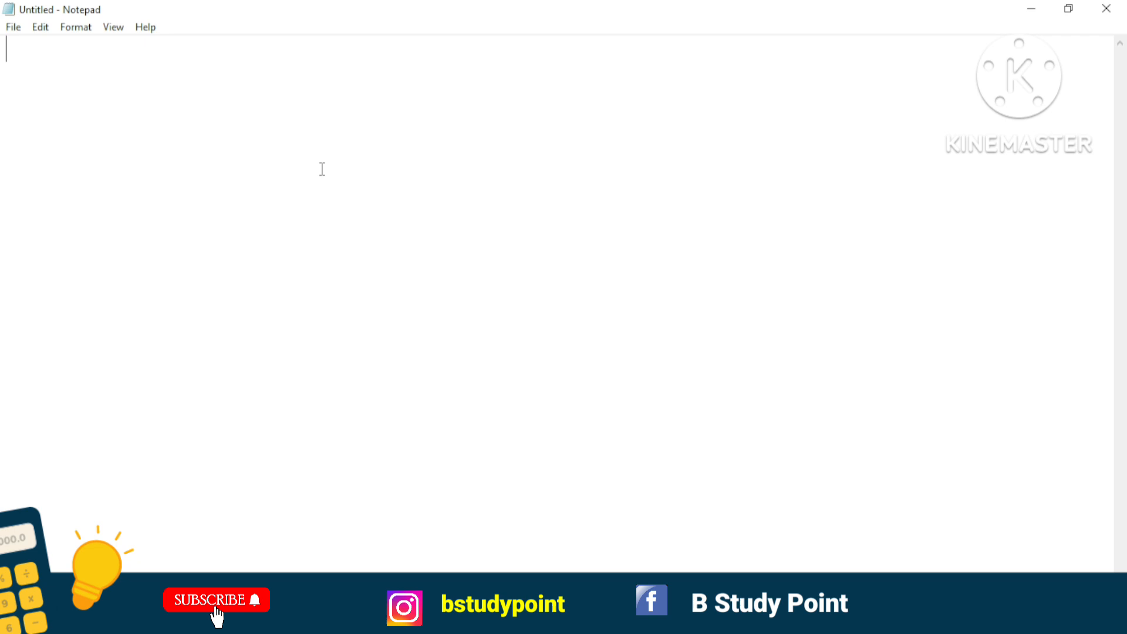
left_click(40, 28)
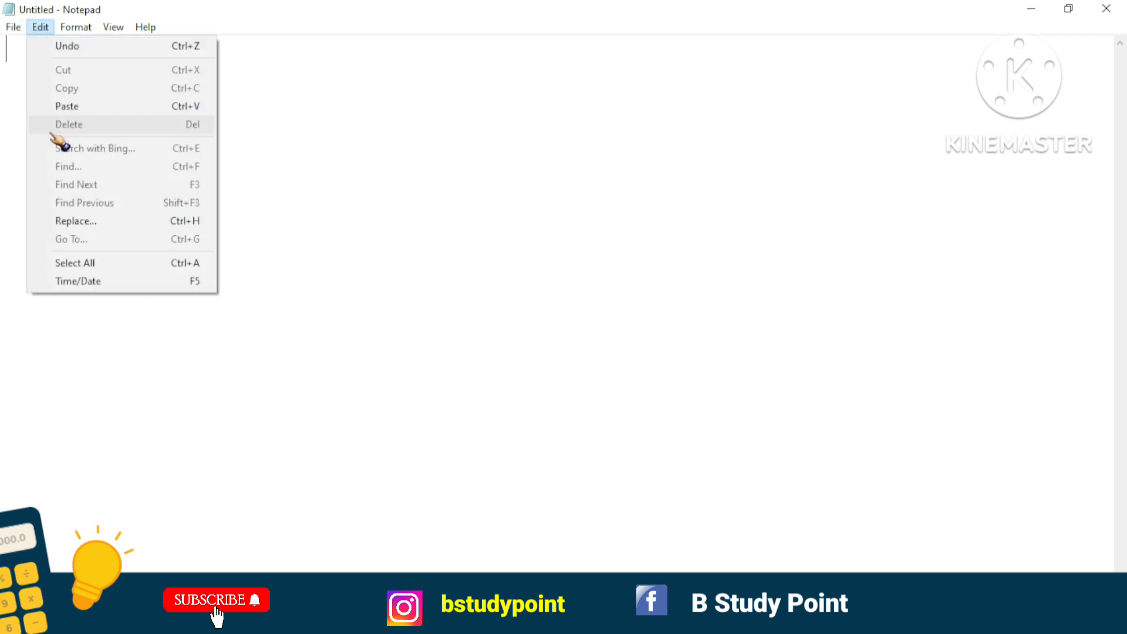
left_click(143, 519)
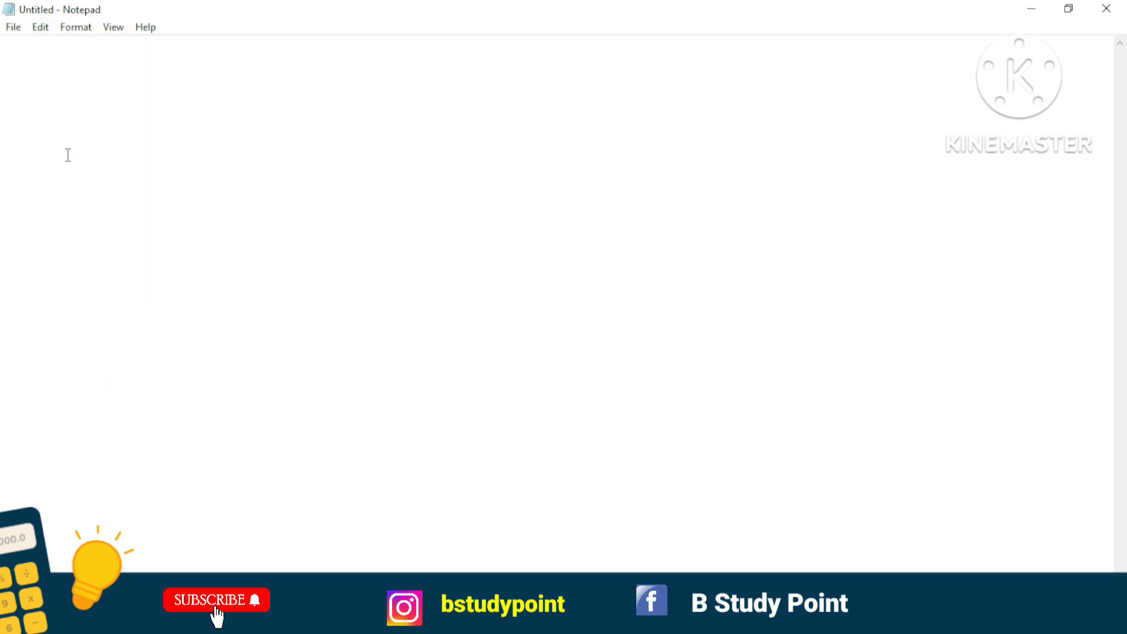
left_click(13, 27)
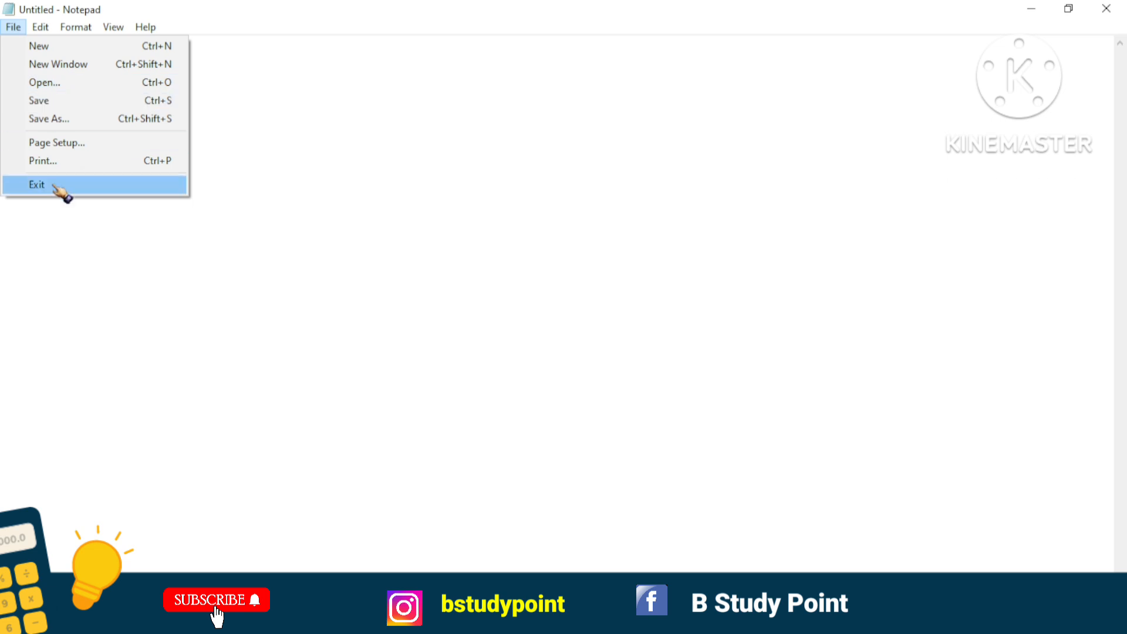
left_click(64, 222)
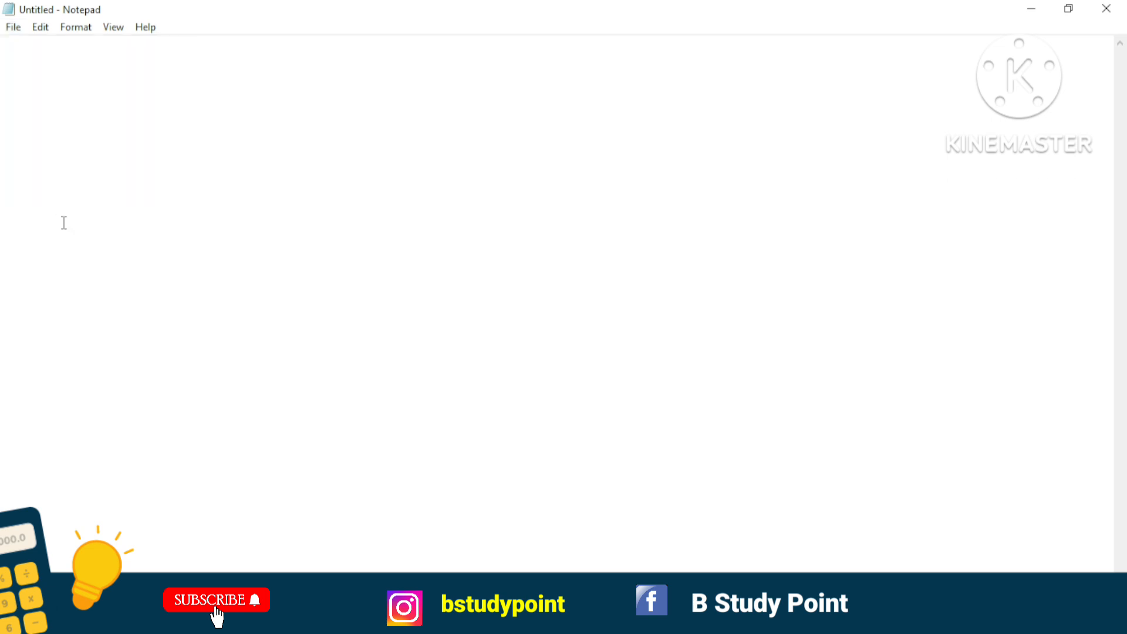
left_click(75, 27)
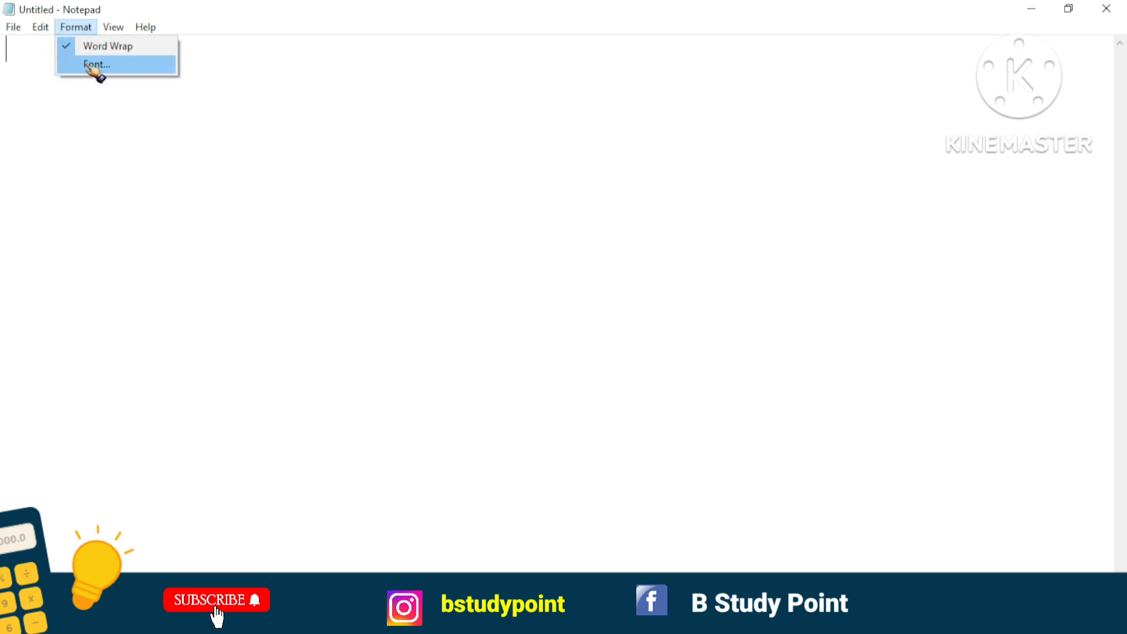
left_click(115, 113)
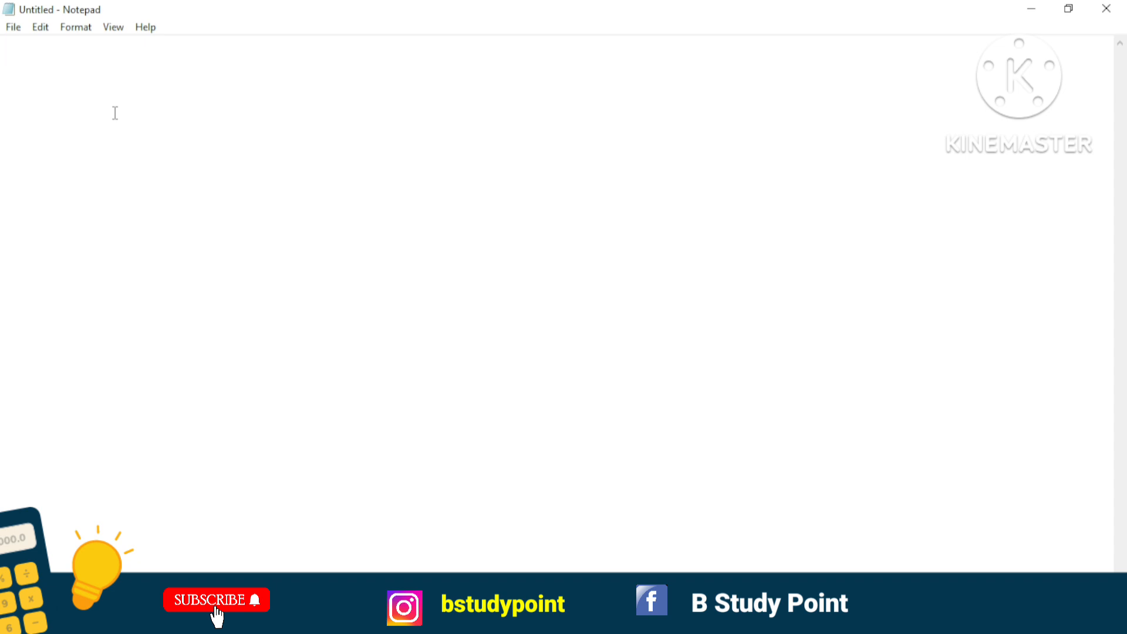
Write the text MY NAME IS in the empty document.
type("MY ")
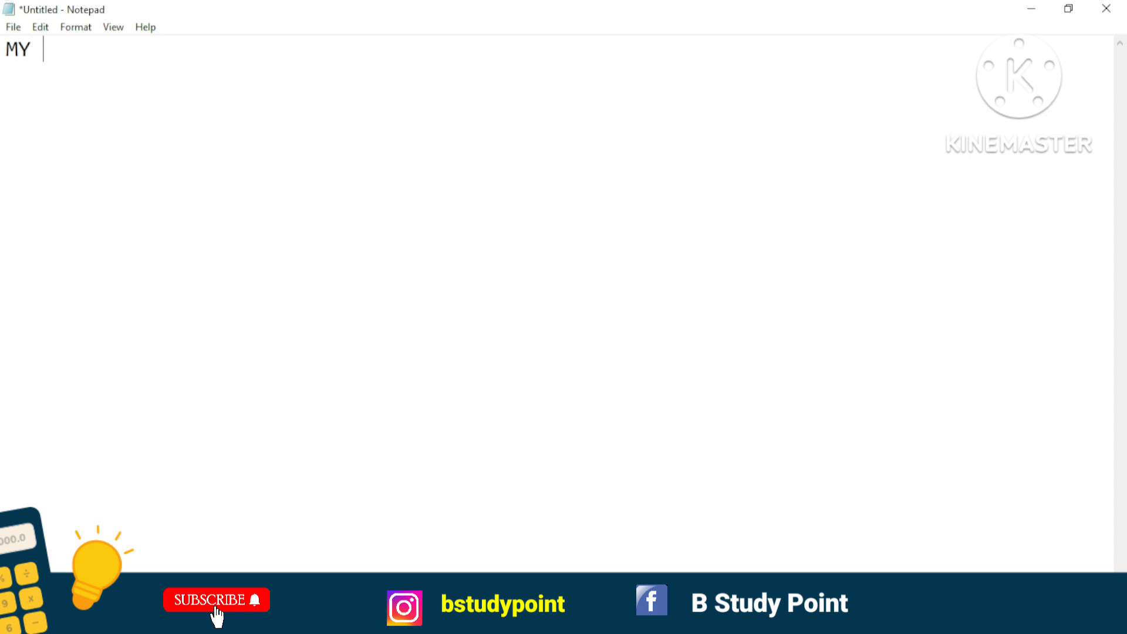
type("NAME IS")
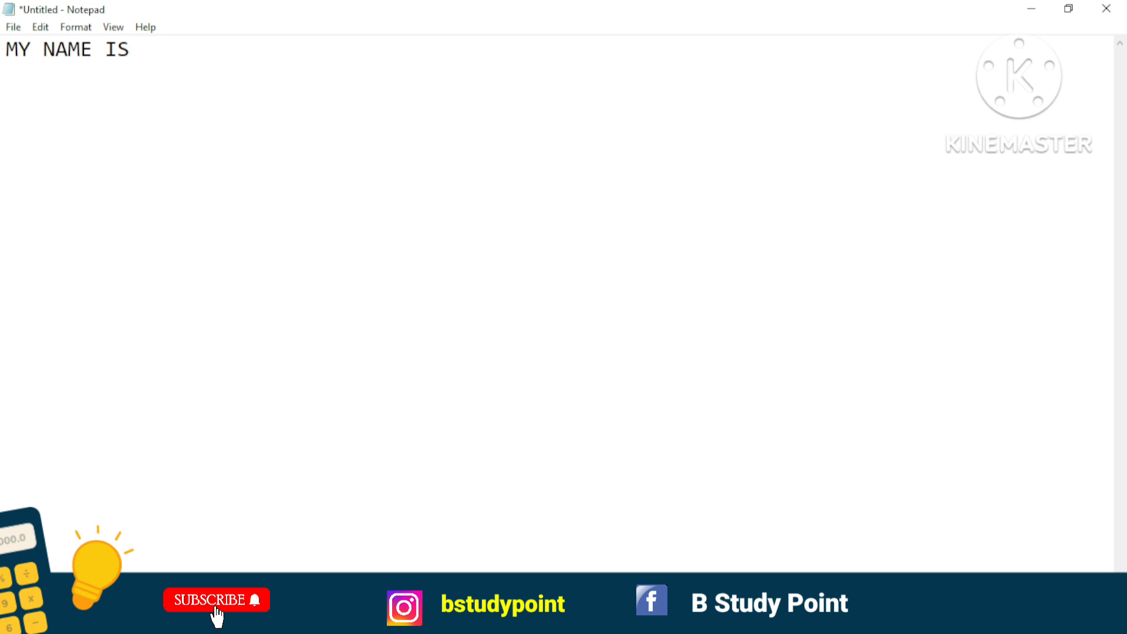
Copy the phrase MY NAME IS and paste it repeatedly until the text fills three lines and wraps onto a fourth.
key("ctrl+a")
key("Right")
key("ctrl+v")
key("ctrl+v")
key("ctrl+v")
key("ctrl+v")
key("ctrl+v")
key("ctrl+v")
key("ctrl+v")
key("ctrl+v")
key("ctrl+v")
key("ctrl+v")
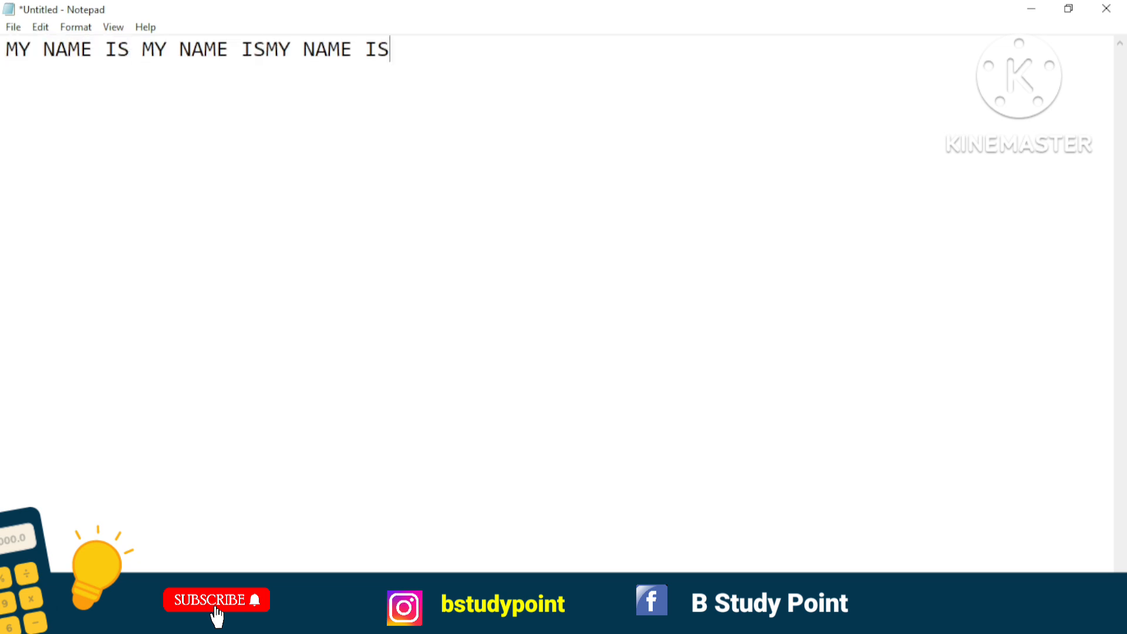
key("ctrl+v")
key("ctrl+v")
key("ctrl+v")
key("ctrl+v")
key("ctrl+v")
key("ctrl+v")
key("ctrl+v")
key("ctrl+v")
key("ctrl+v")
key("ctrl+v")
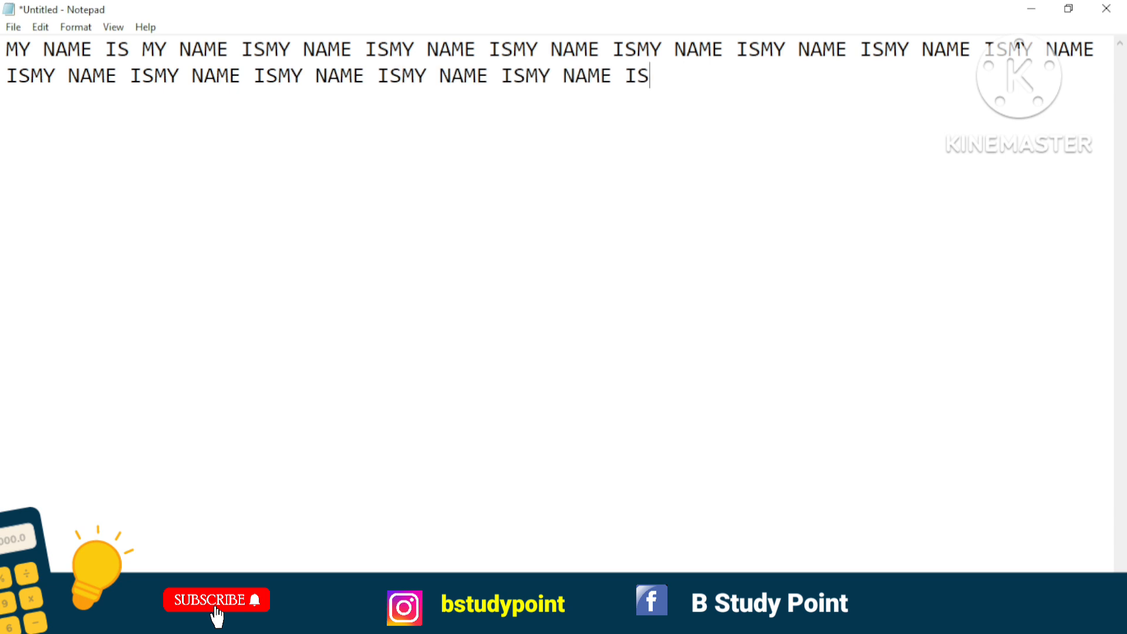
key("ctrl+v")
key("ctrl+v")
key("ctrl+v")
key("ctrl+v")
key("ctrl+v")
key("ctrl+v")
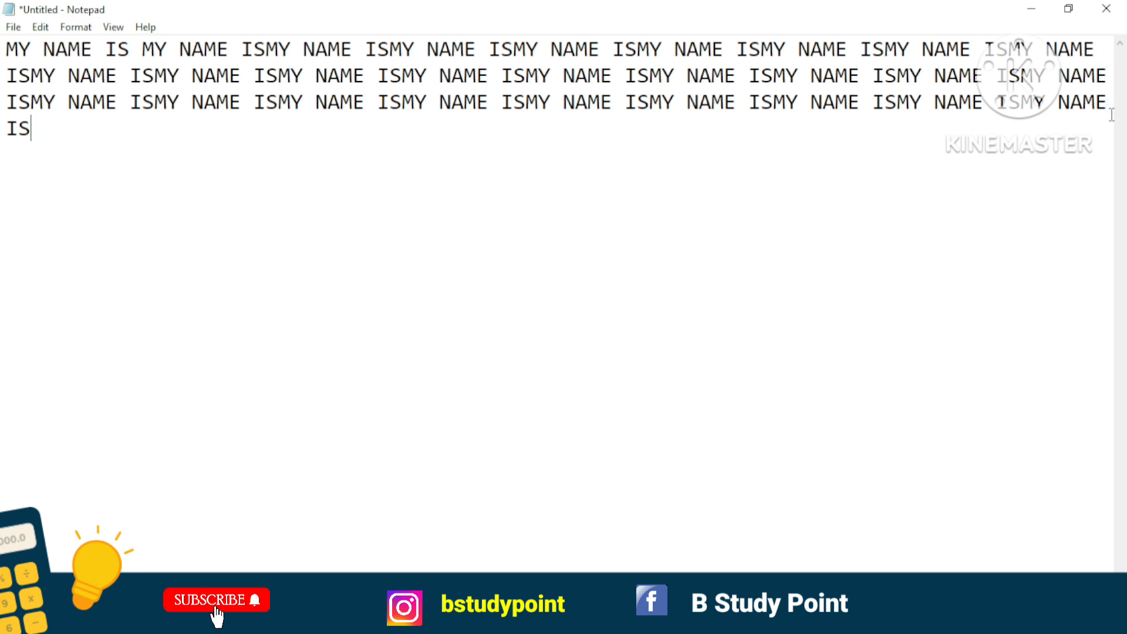
Turn off Word Wrap and insert the random letters NVHS DSADJSJHDJHGSAJGDSJAJDJSJAD within a NAME in the long line.
left_click(76, 27)
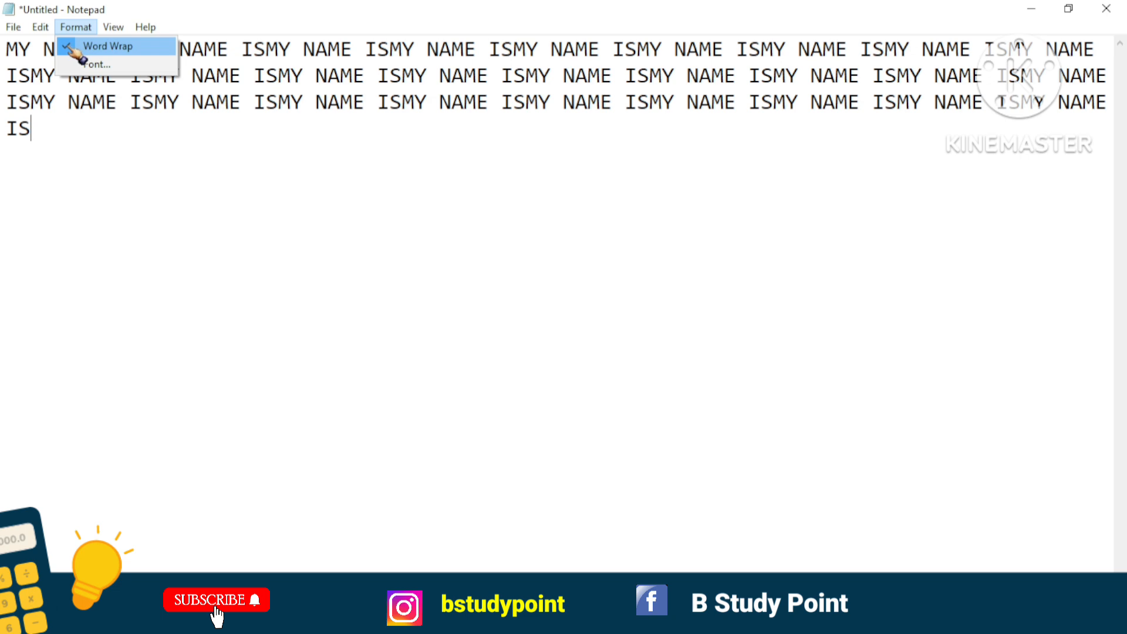
left_click(78, 49)
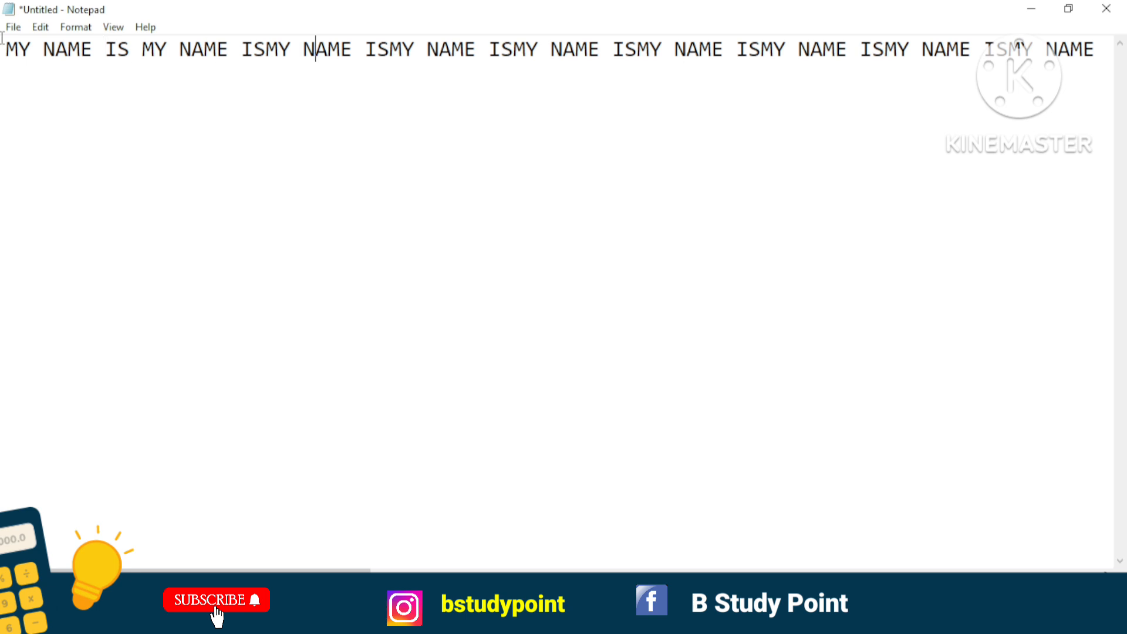
key("Right")
key("Right")
key("Right")
key("Right")
key("Right")
key("Right")
key("Right")
key("Right")
key("Right")
key("Right")
key("Right")
key("Right")
key("Right")
key("Right")
key("Right")
key("Right")
key("Right")
type("NVHS DSADJSJHDJHGSAJGDSJA")
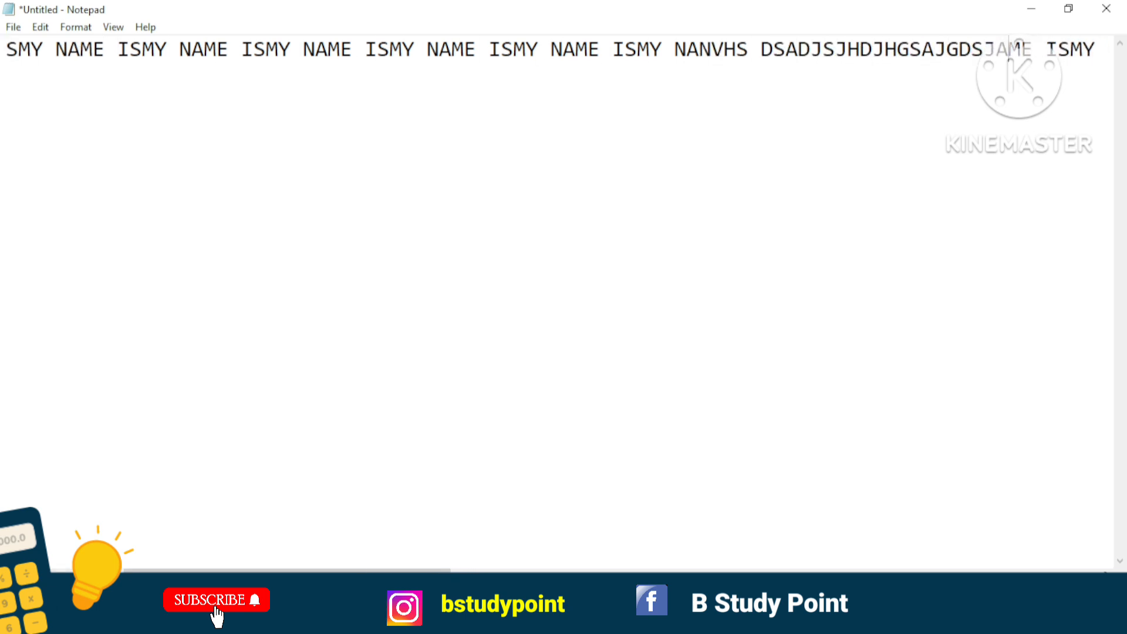
type("JDJSJAD")
key("alt+h")
key("a")
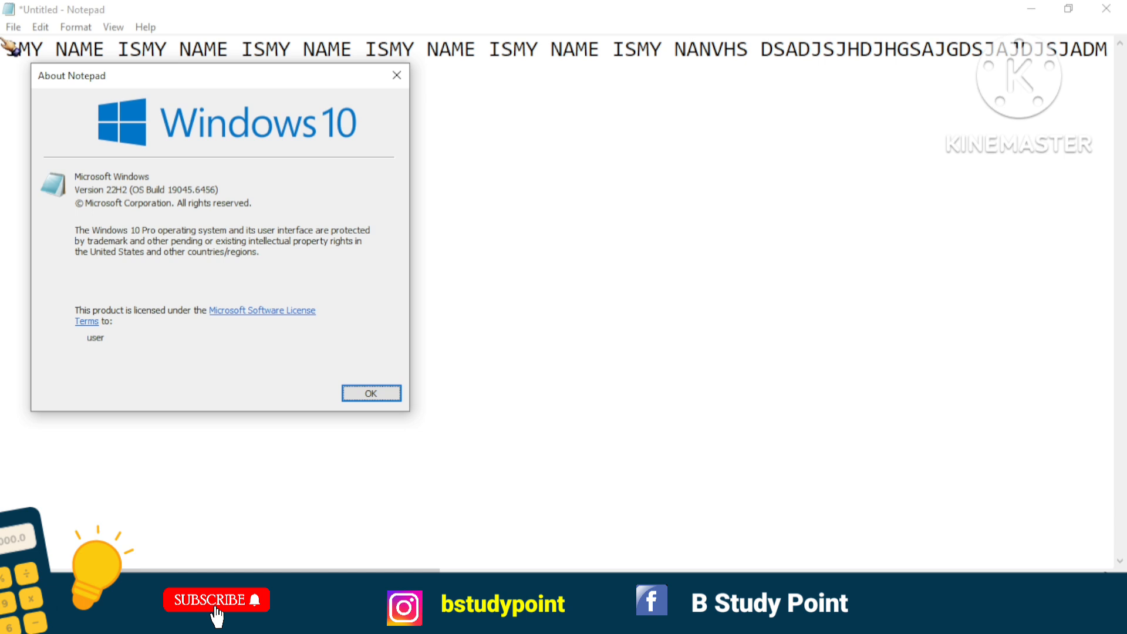
key("Return")
Extend the random letters with SHCHGDHGHDGHFGHDGHFGDHFDFDSFSDFDD, and try a line break after them before removing it.
type("SHCHGDHGHDGHFGHDGH")
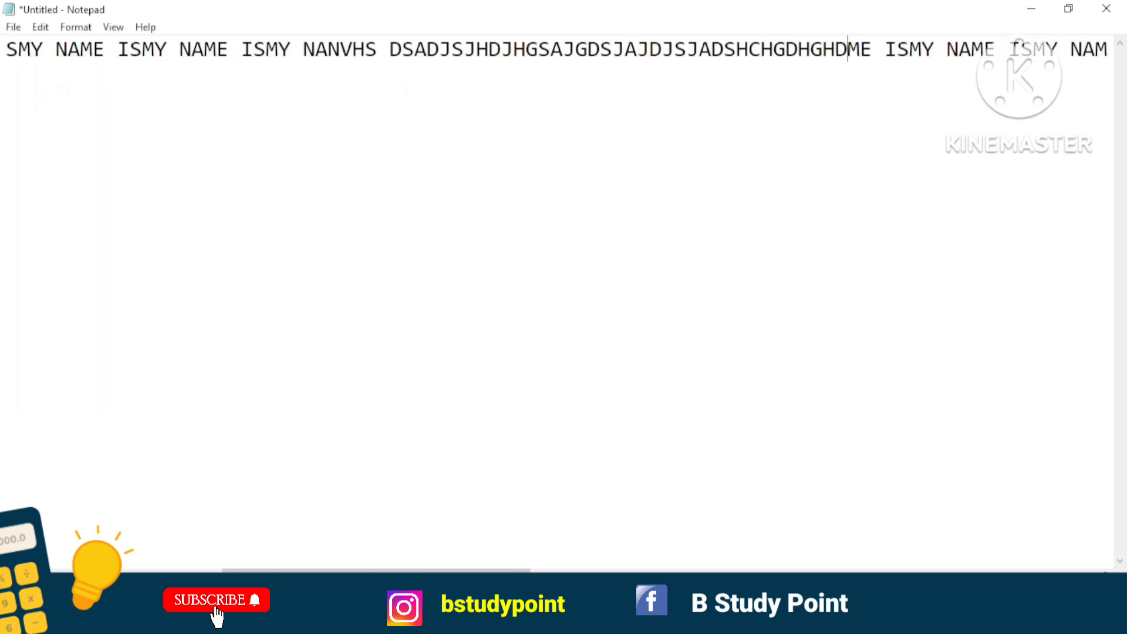
type("FGDHFDFDSFSDF")
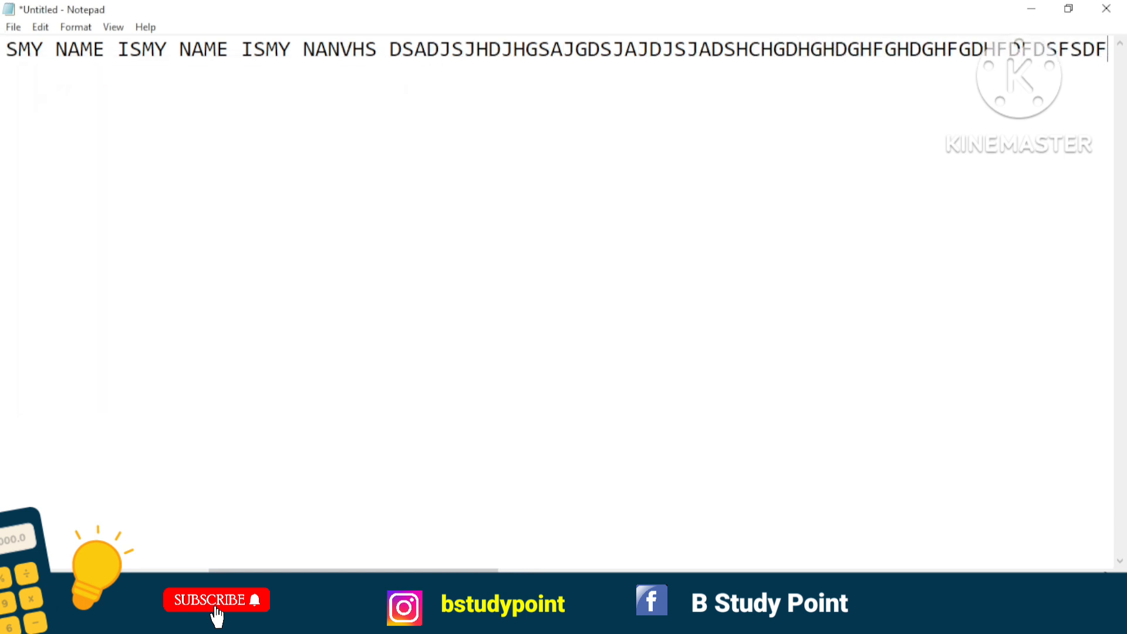
type("DD")
key("Return")
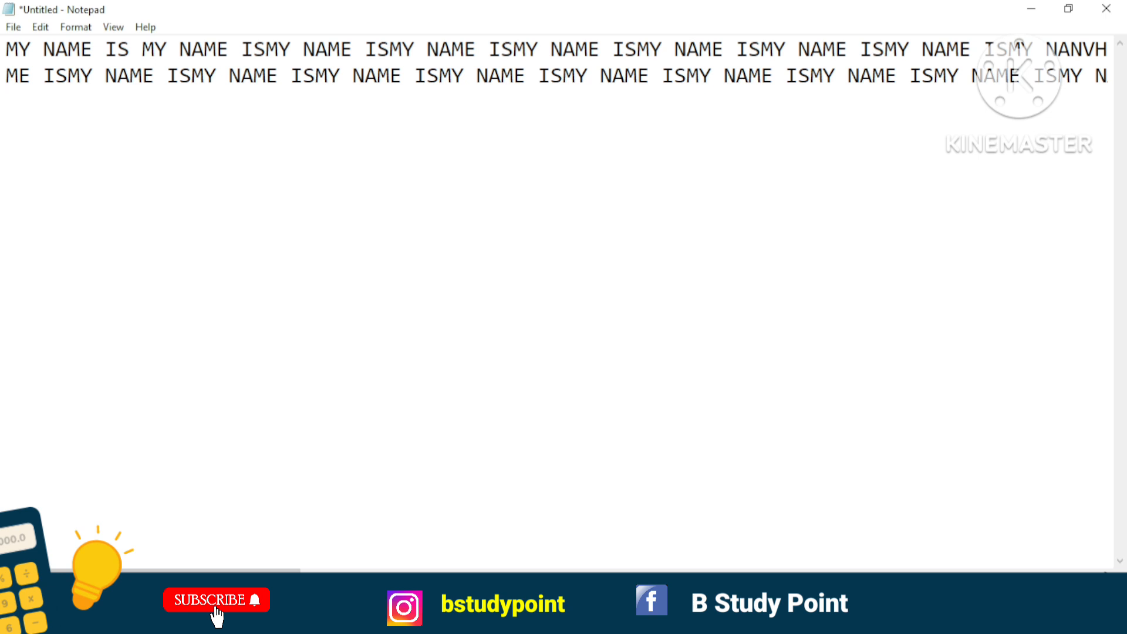
key("Return")
key("BackSpace")
key("BackSpace")
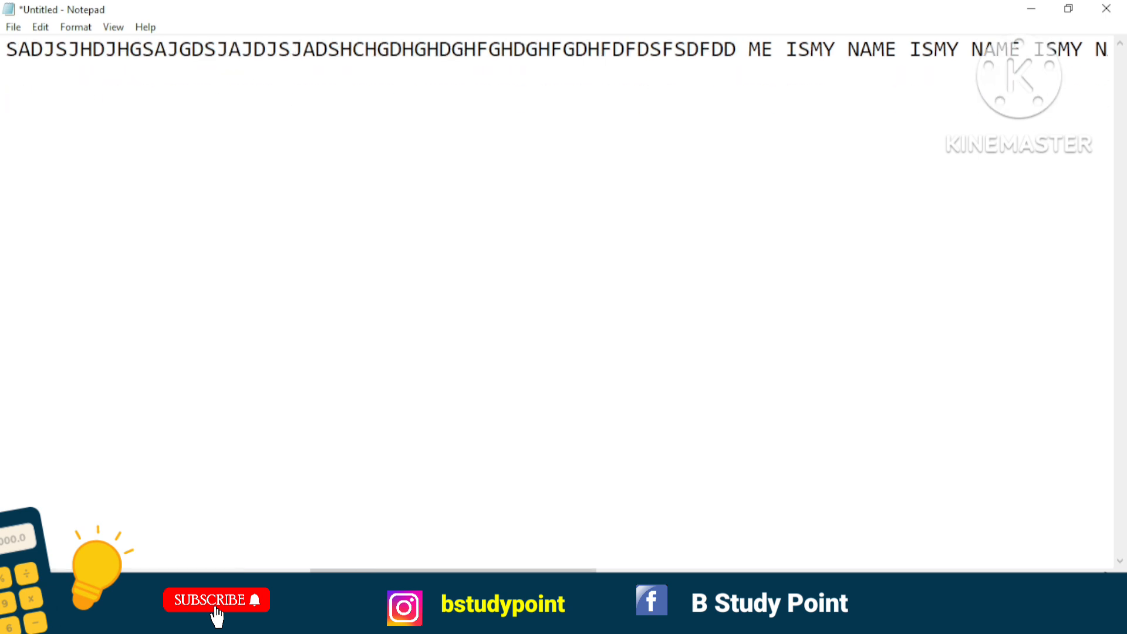
Insert HJDGFJGHDHFJDGFJGDJHFJJDJFJDFDGF after the random letters and turn Word Wrap back on.
type("HJDGFJGHDHFJDGFJGDJHFJJDJFJ")
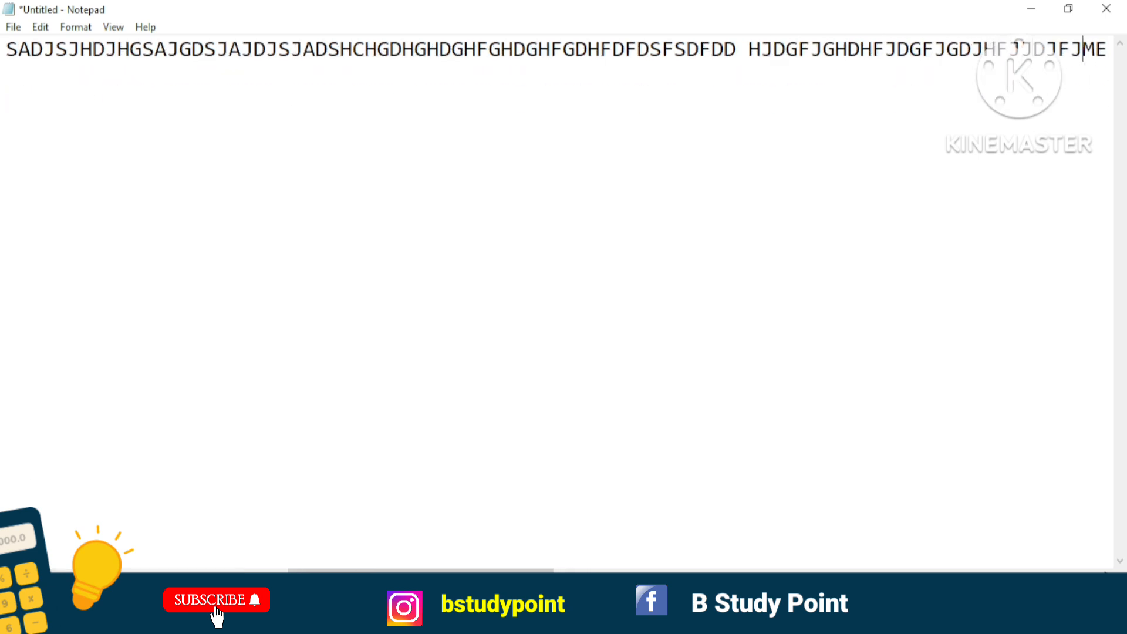
type("DFDGFME ISMY NAME ISMY NAME ISMY")
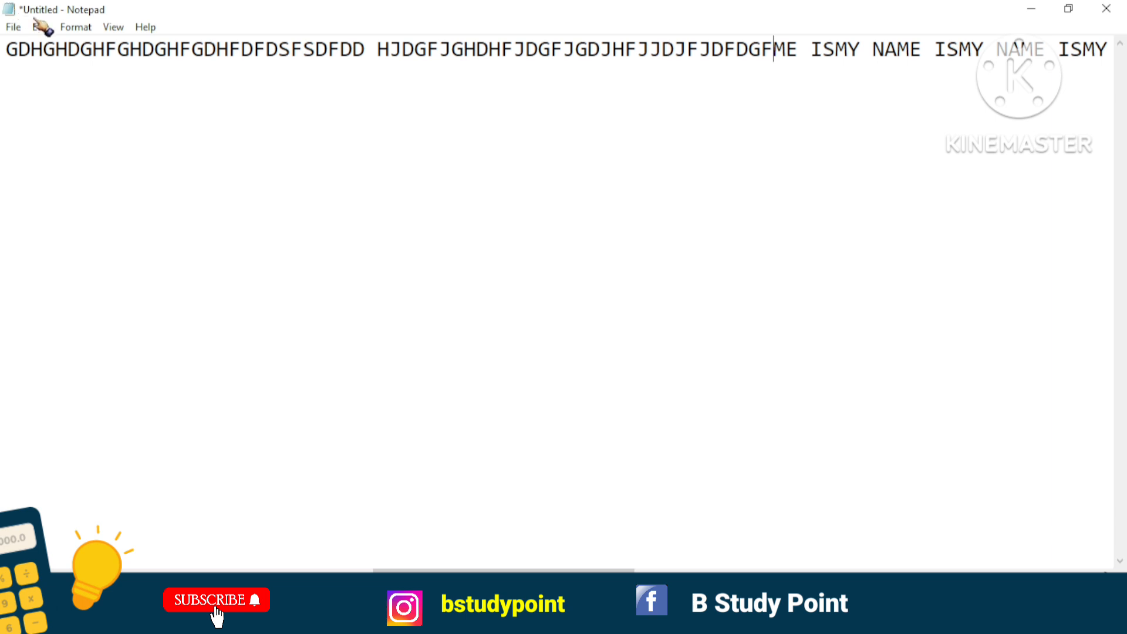
left_click(70, 30)
left_click(68, 47)
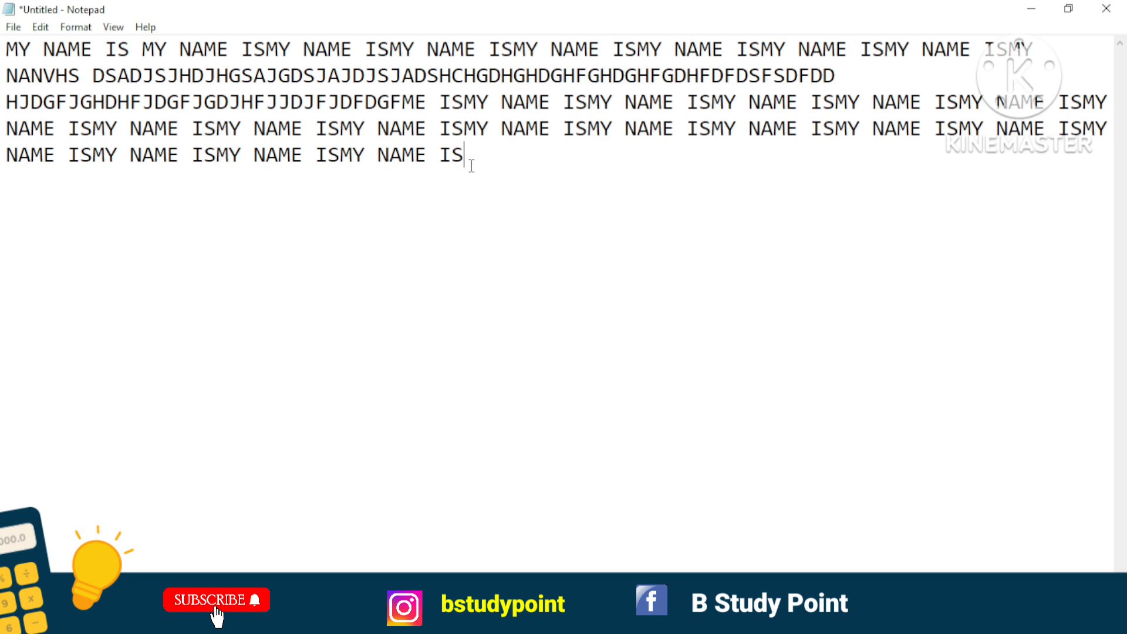
Change the text font to Edwardian Script ITC in Bold style at size 24.
left_click(76, 28)
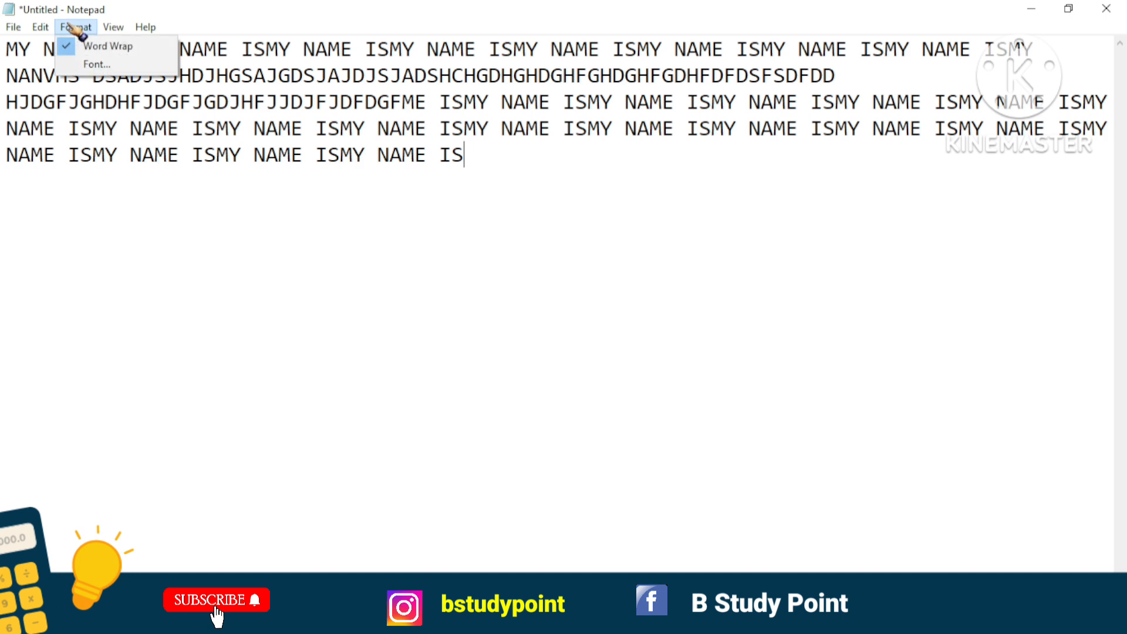
left_click(89, 64)
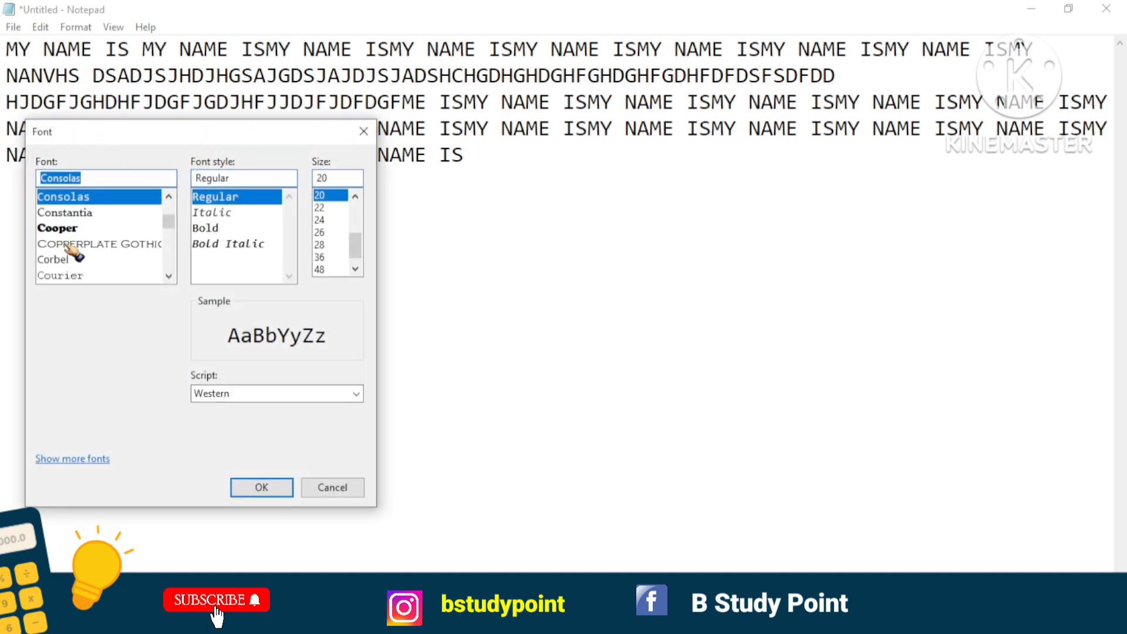
scroll(73, 250, "down", 2)
scroll(73, 251, "down", 1)
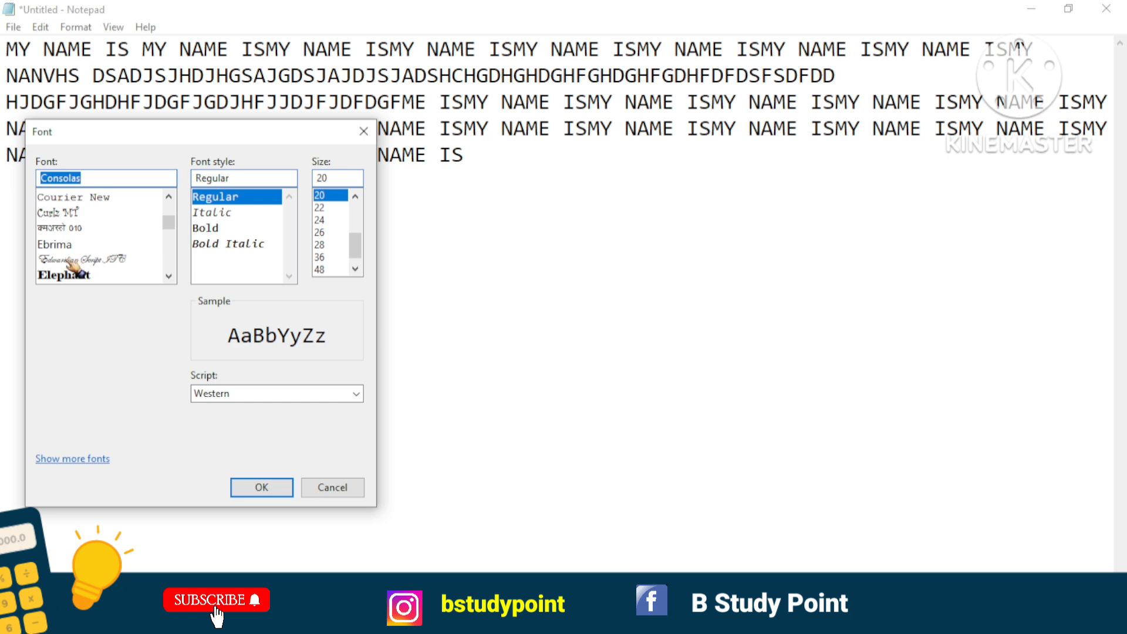
left_click(73, 261)
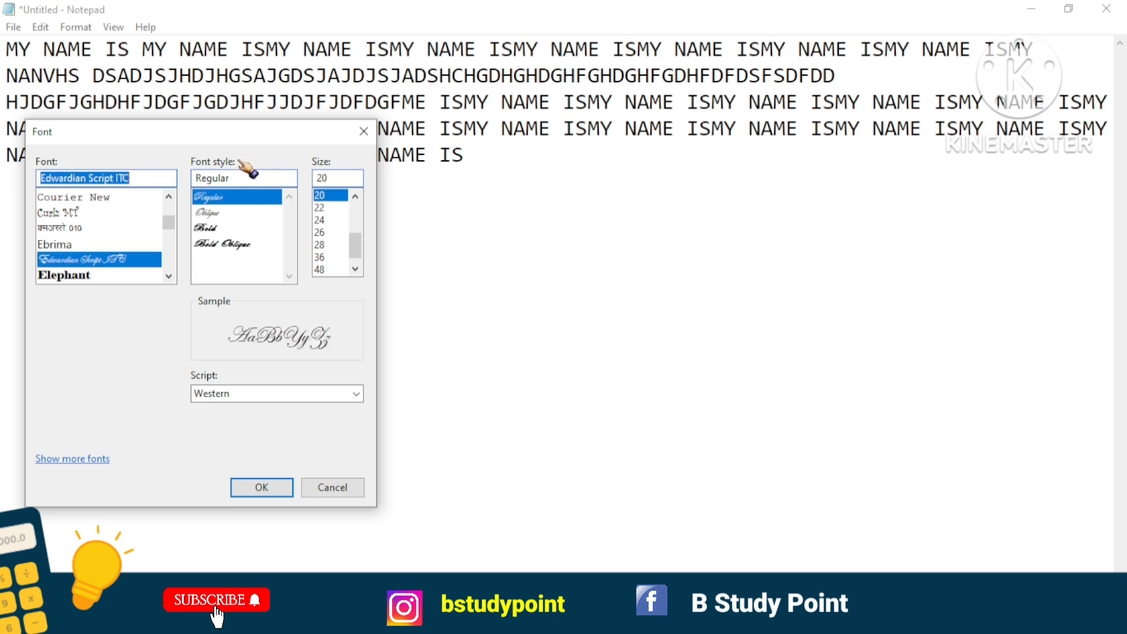
left_click(225, 230)
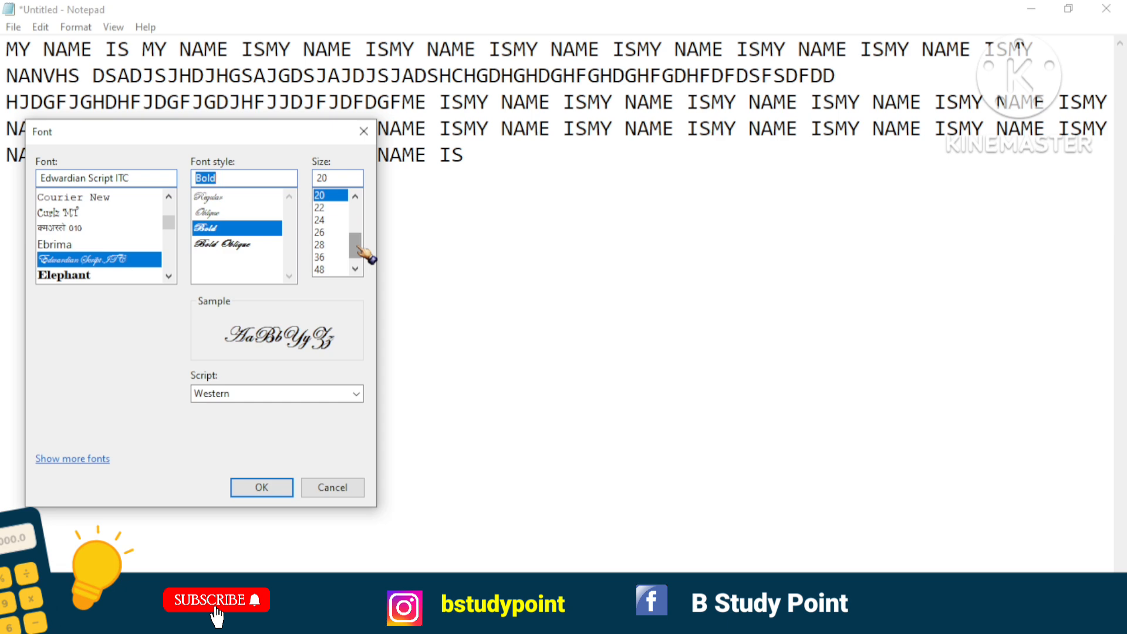
scroll(359, 246, "up", 1)
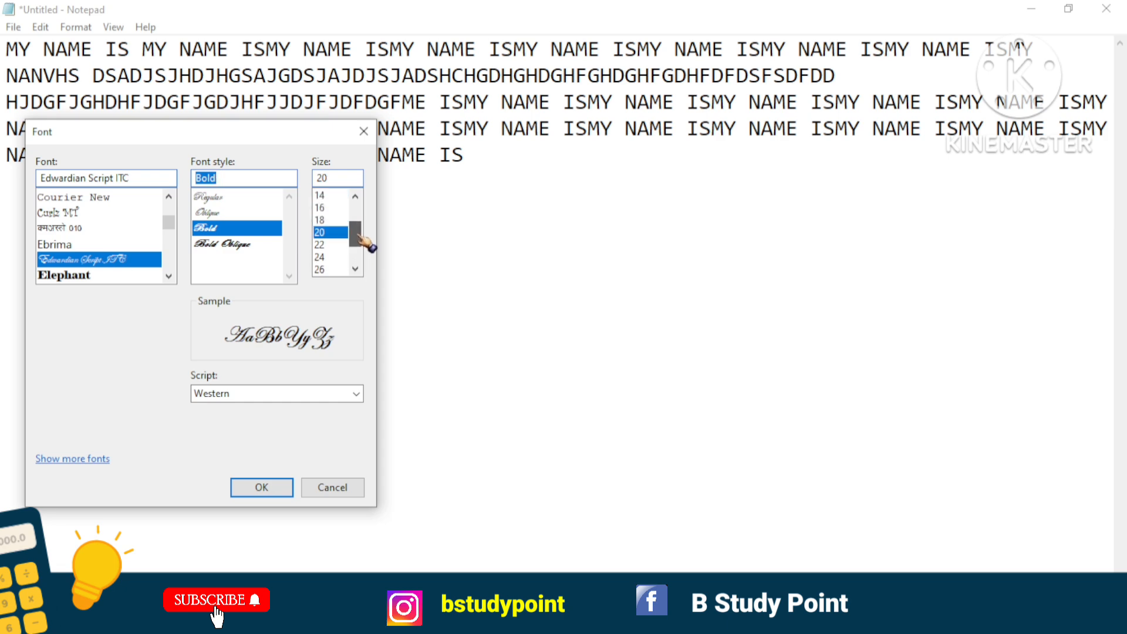
left_click(326, 257)
left_click(256, 488)
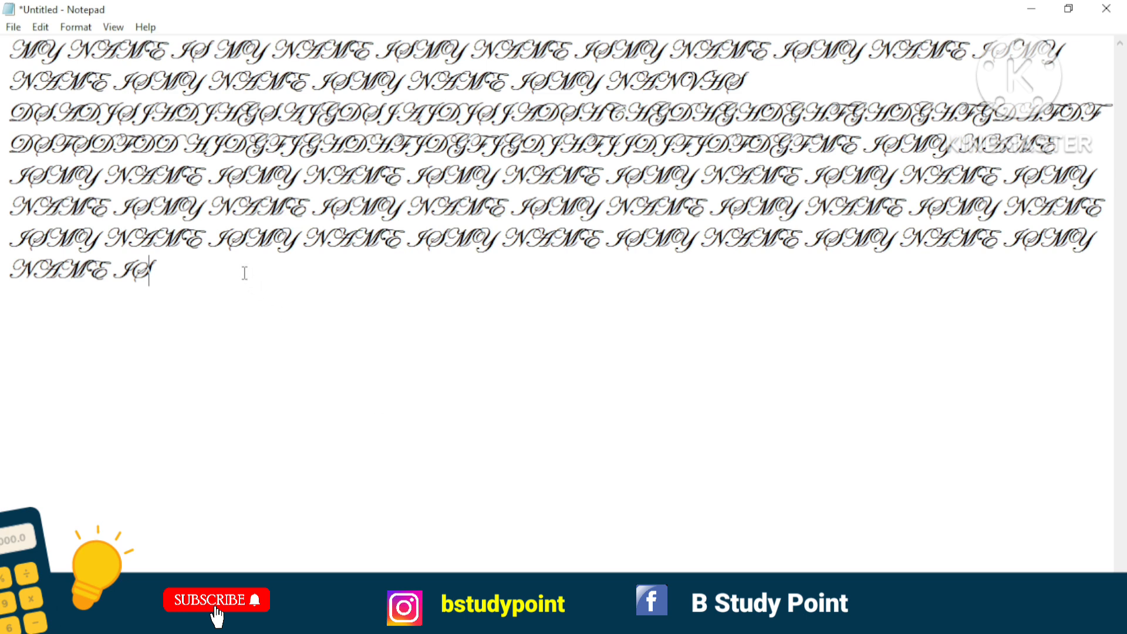
Change the text font to Times New Roman in Regular style at size 12.
left_click(79, 28)
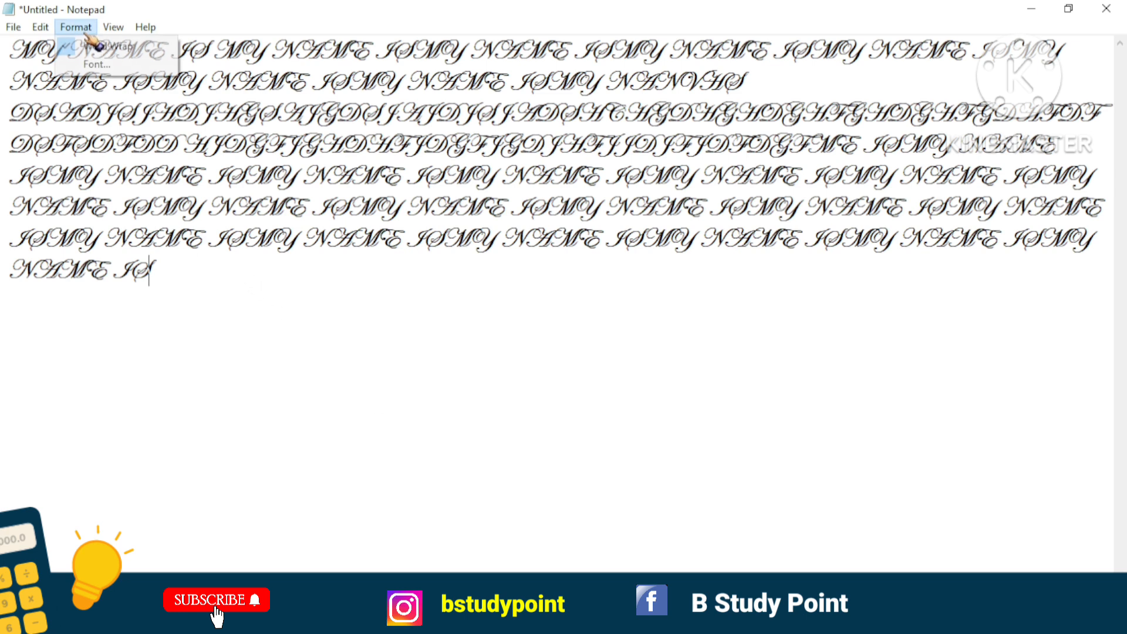
left_click(97, 64)
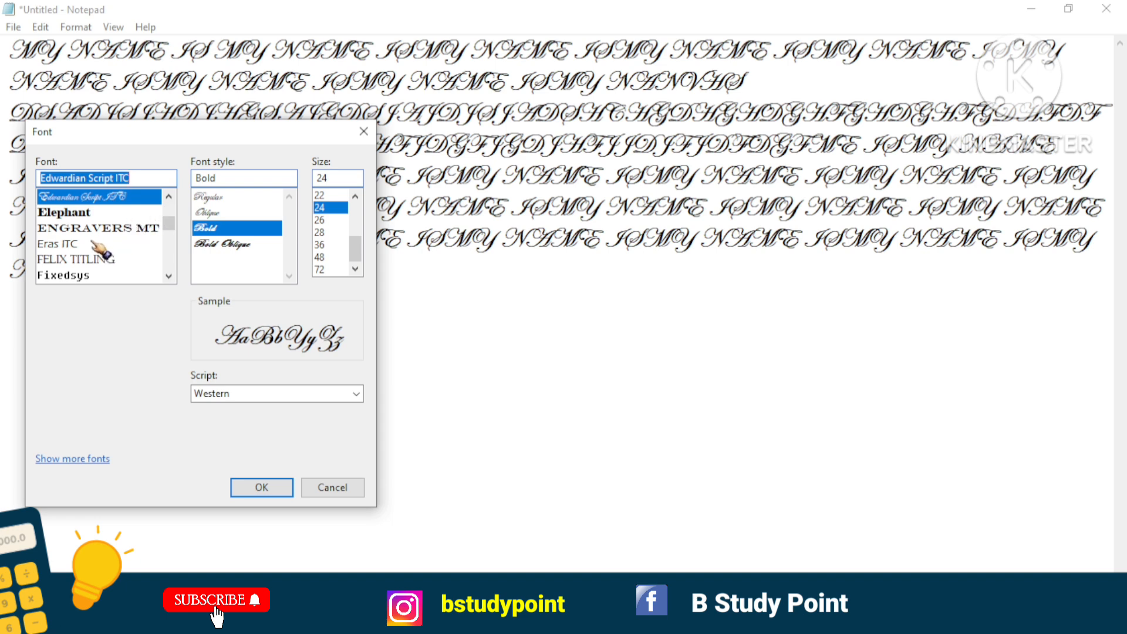
scroll(95, 243, "up", 5)
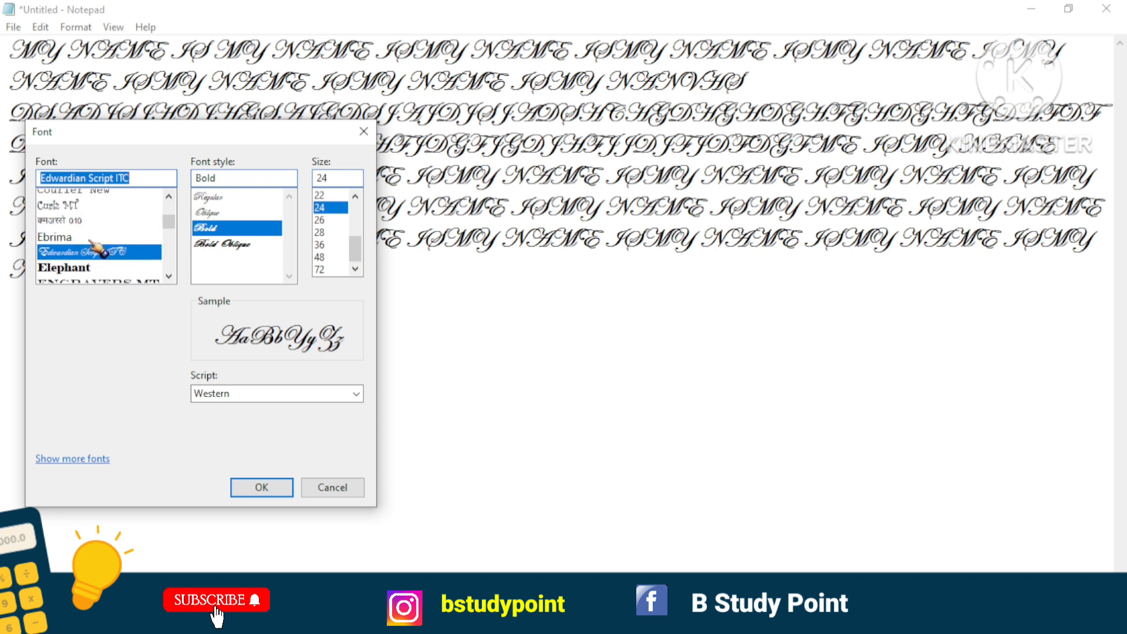
type("TIM")
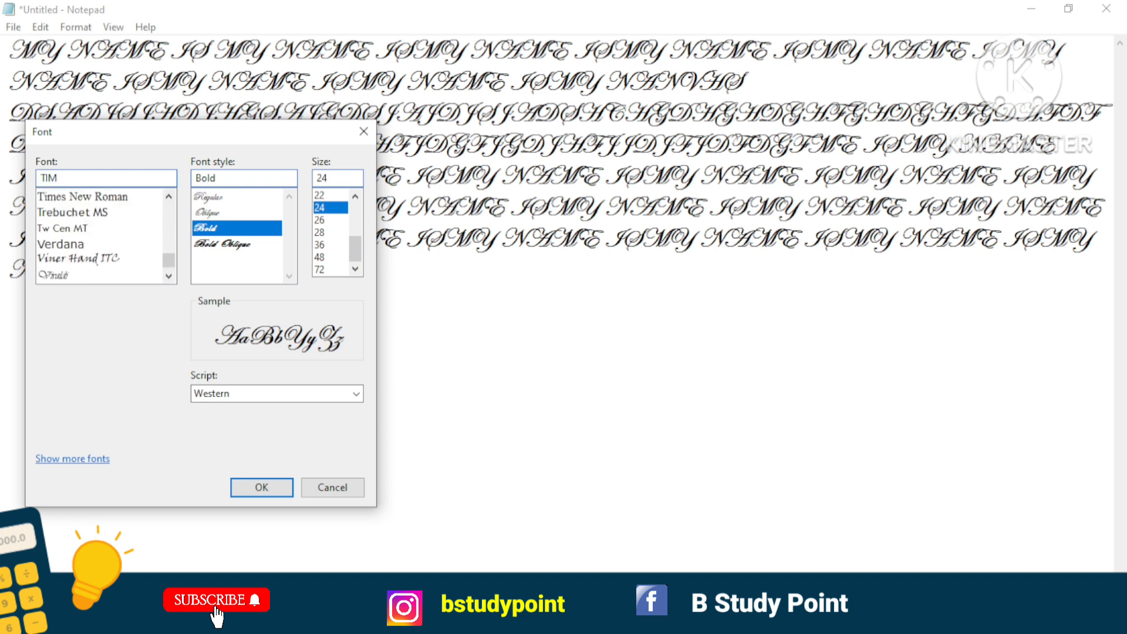
left_click(52, 199)
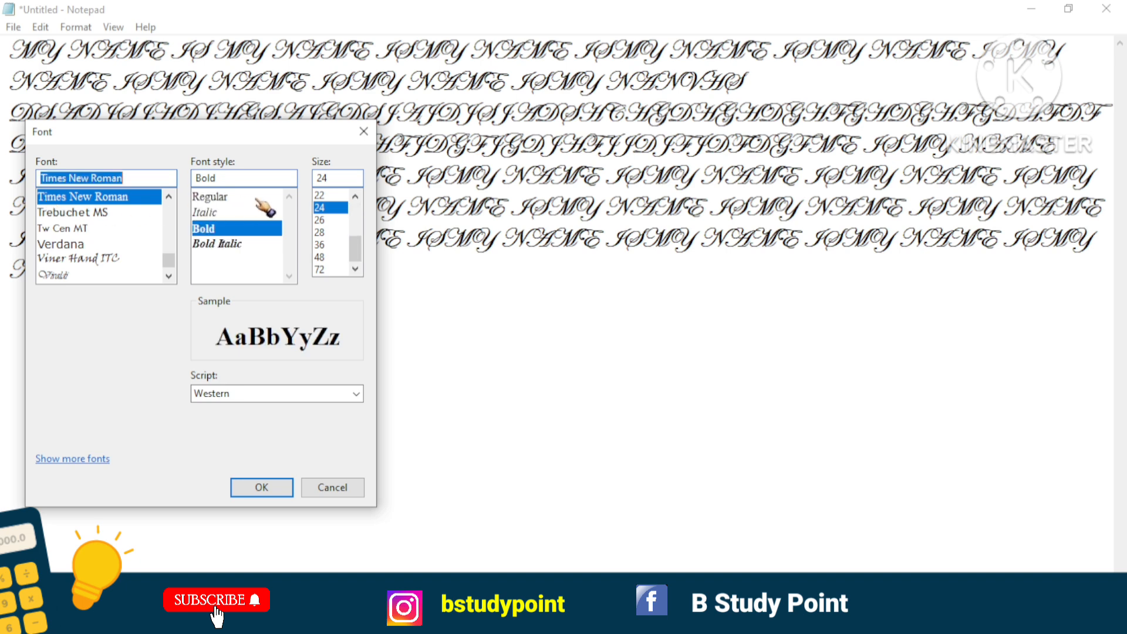
left_click(229, 198)
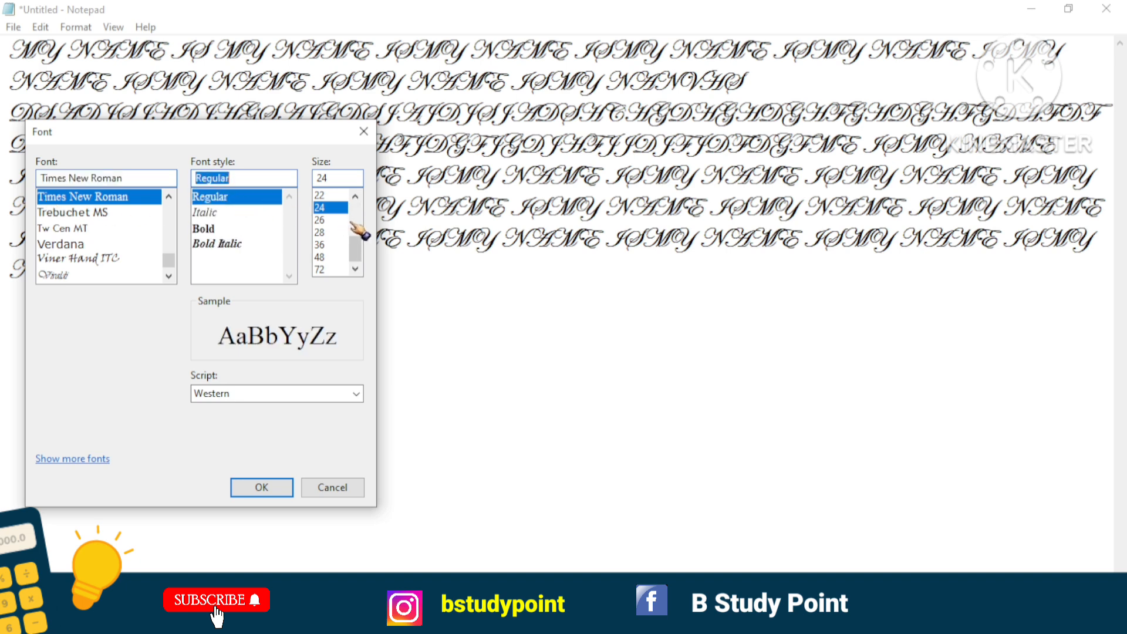
left_click_drag(359, 247, 351, 213)
left_click(331, 220)
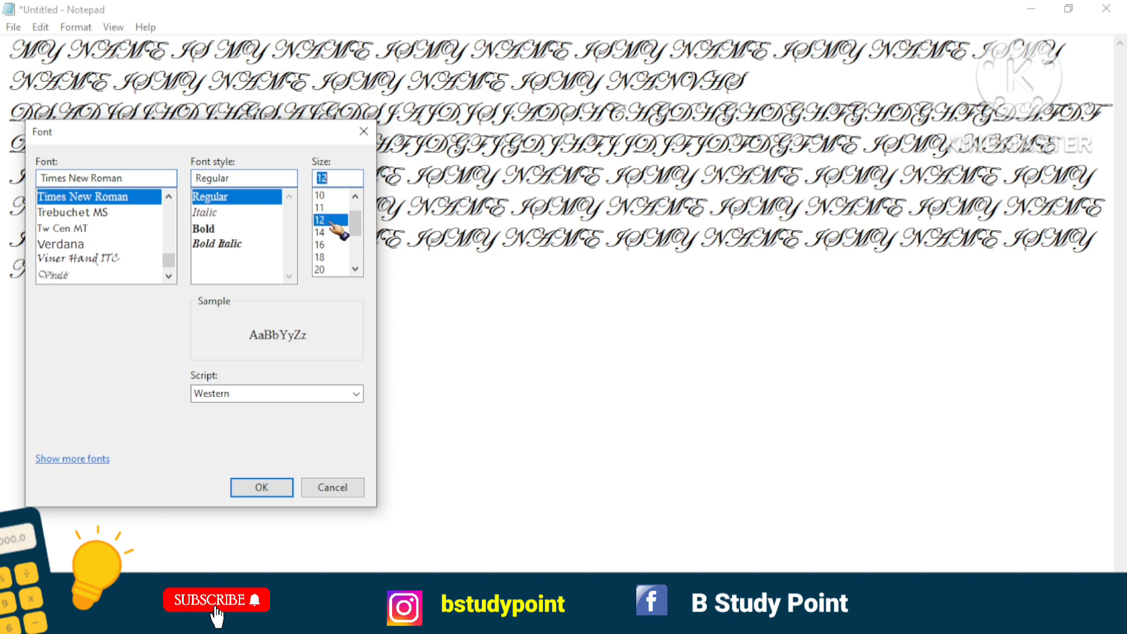
left_click(262, 487)
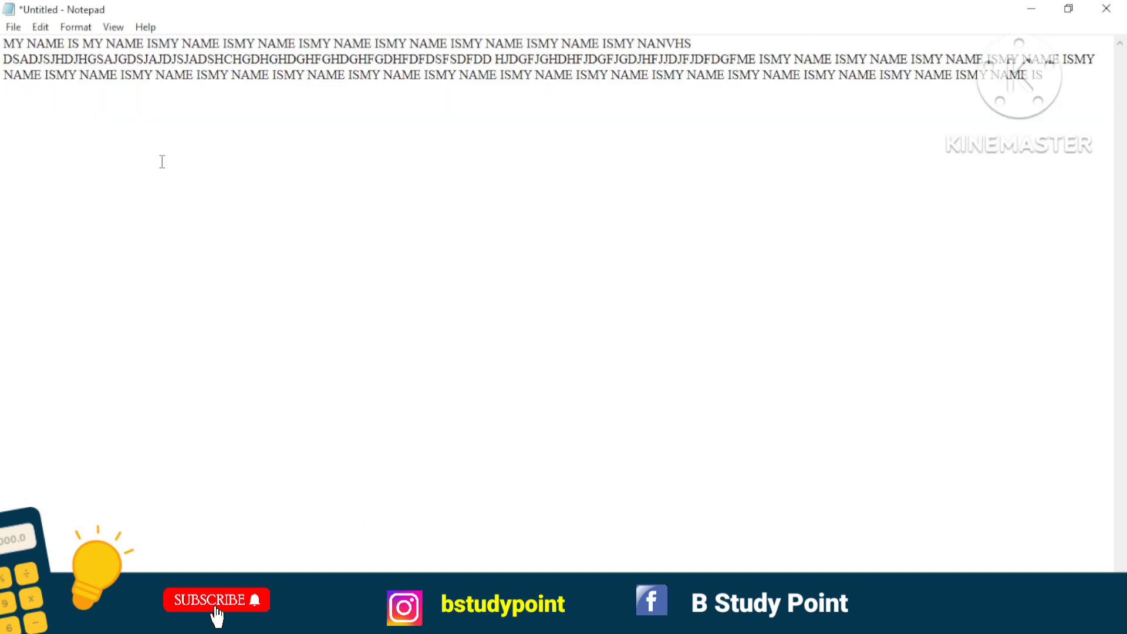
left_click(81, 28)
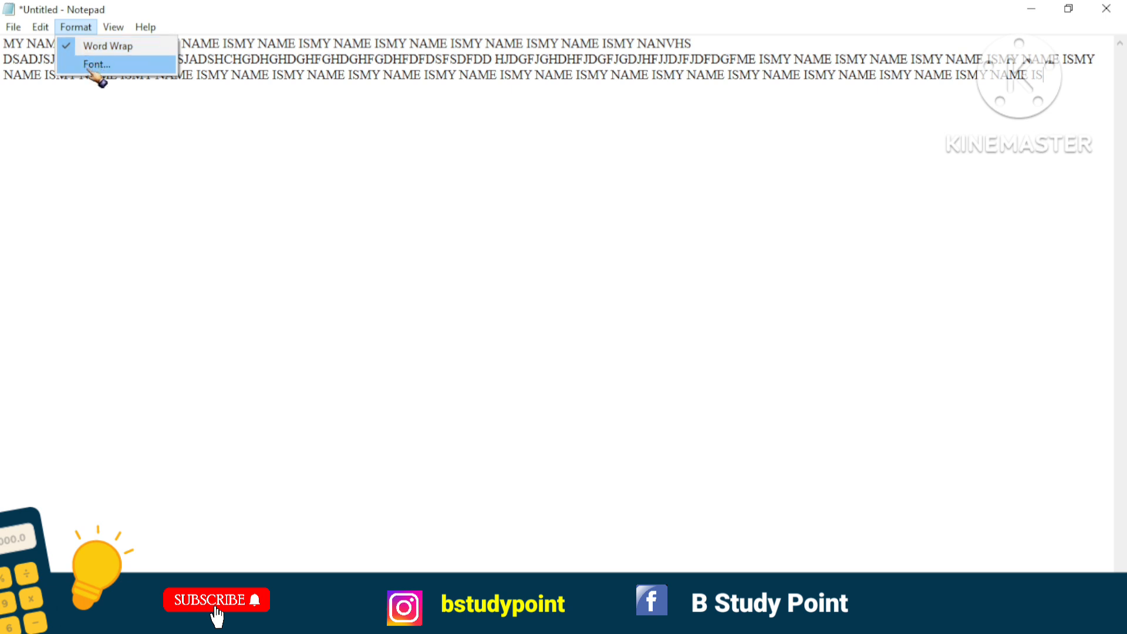
left_click(91, 78)
left_click(85, 30)
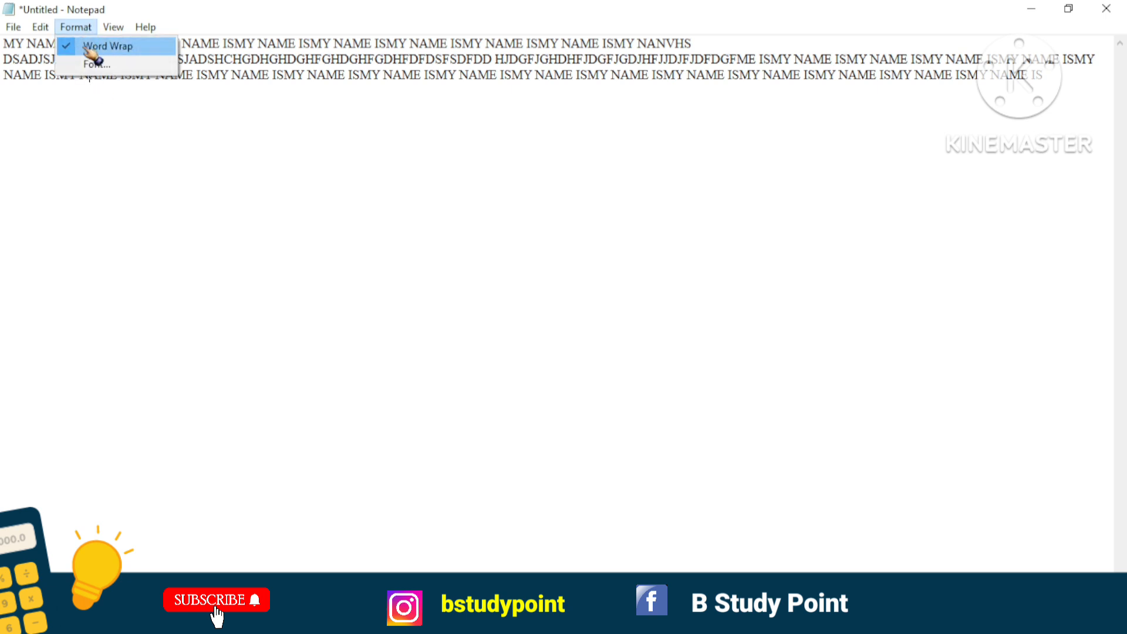
left_click(131, 143)
left_click_drag(121, 88, 119, 37)
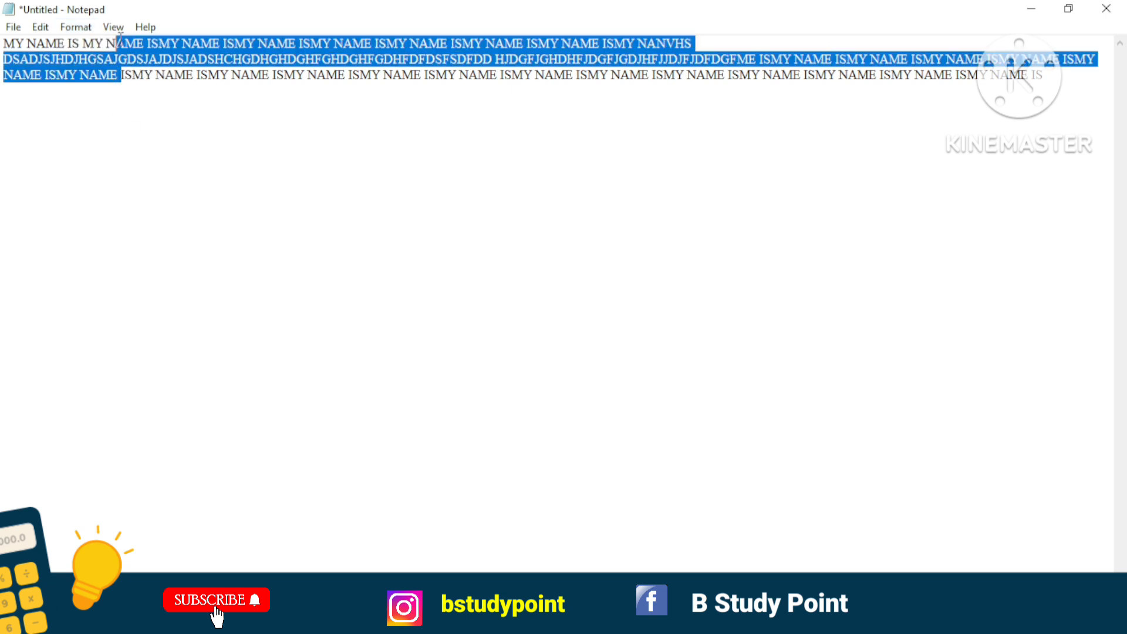
left_click(114, 27)
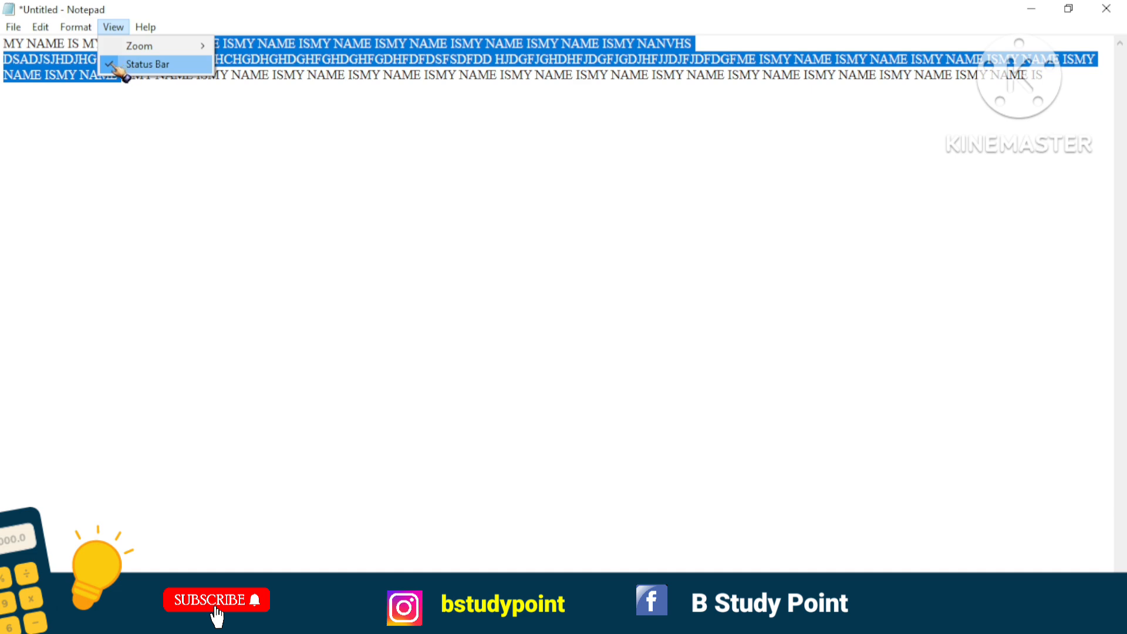
left_click(117, 170)
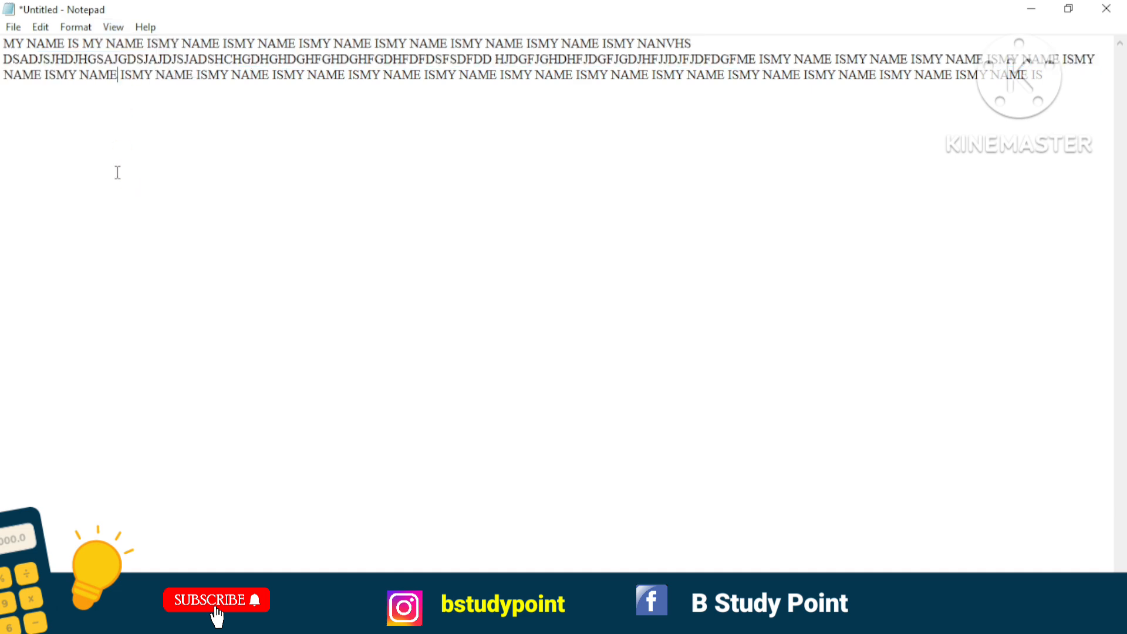
left_click(117, 27)
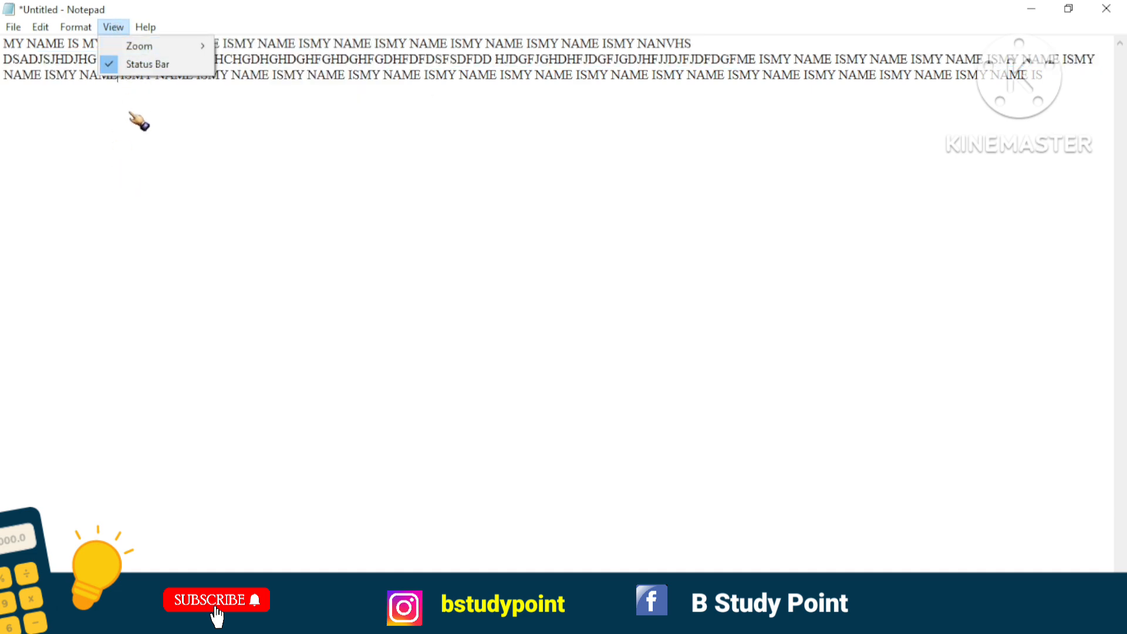
mouse_move(139, 50)
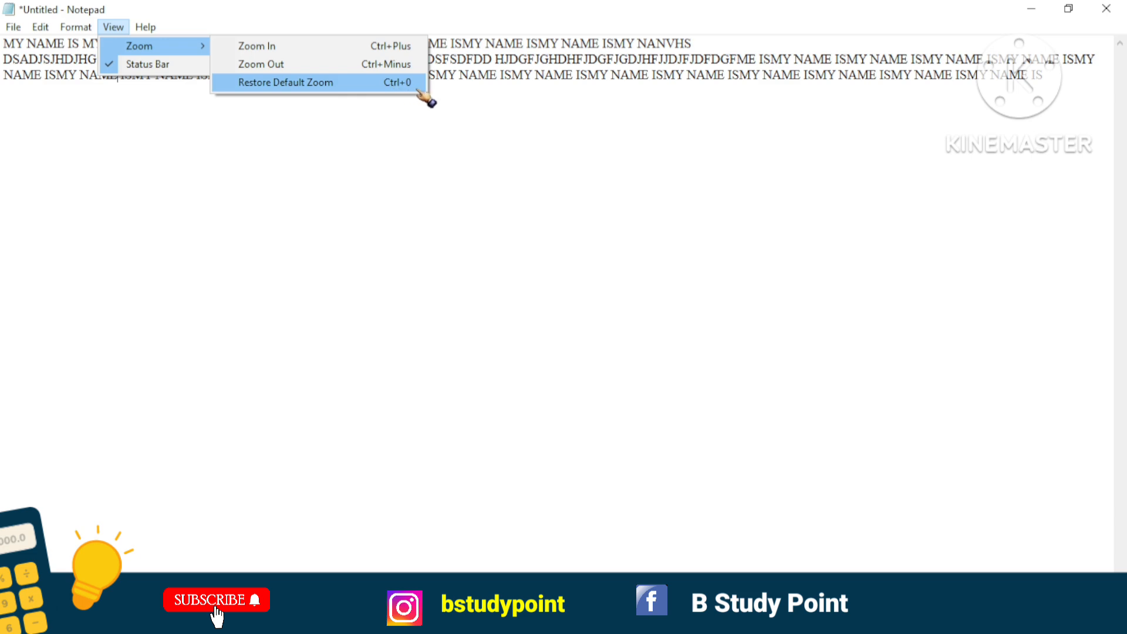
left_click(421, 111)
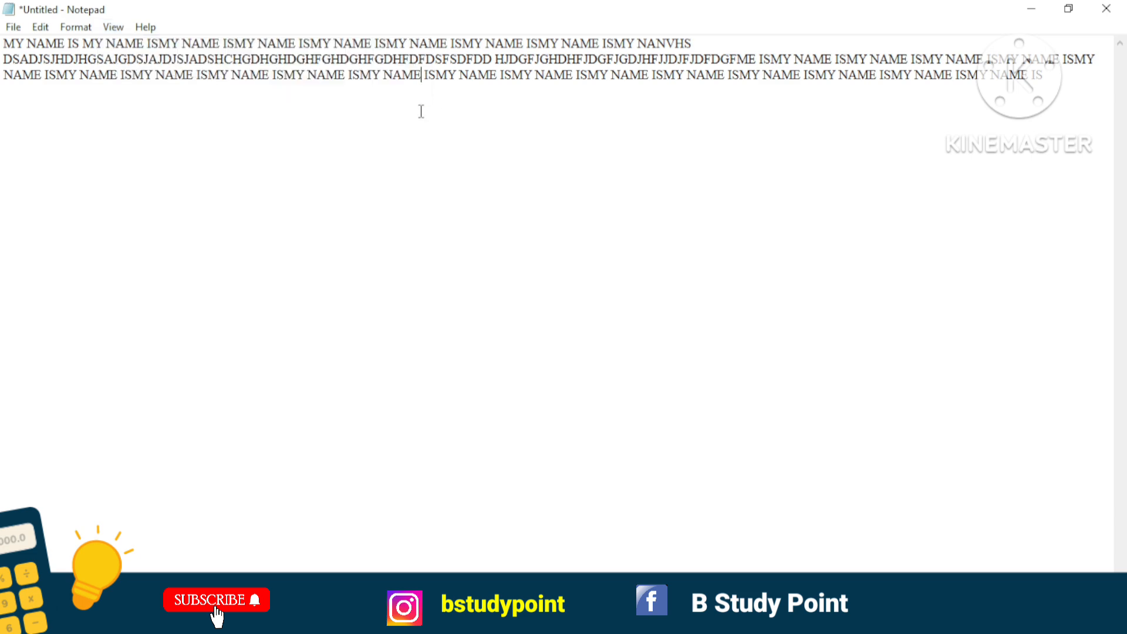
Zoom in on the sample text by several levels and zoom back out to its original size.
left_click(113, 27)
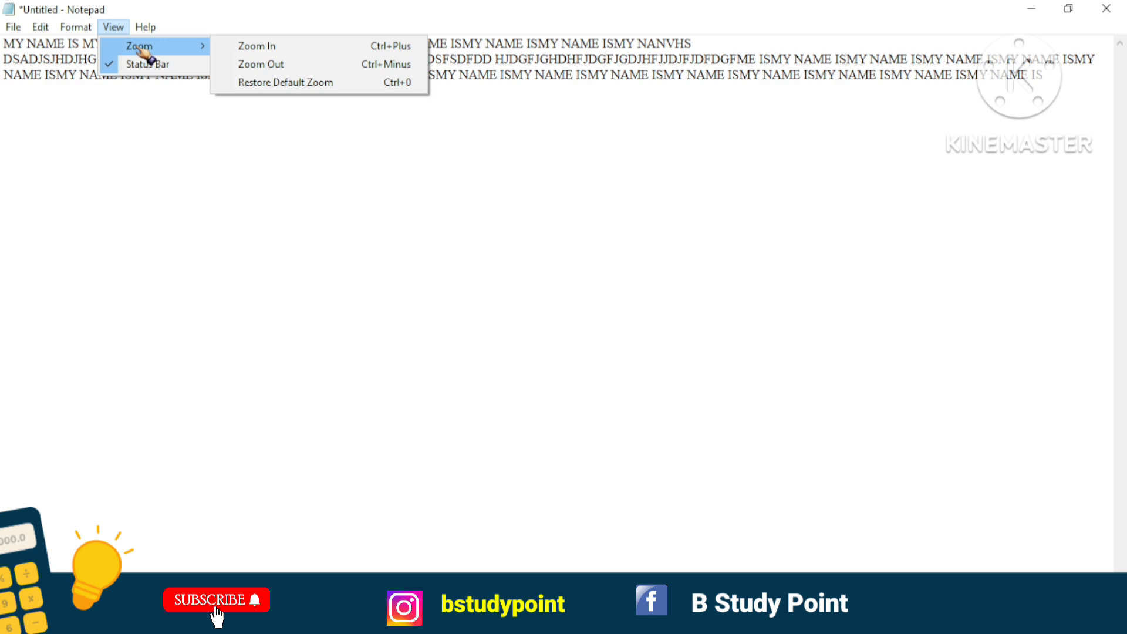
left_click(359, 52)
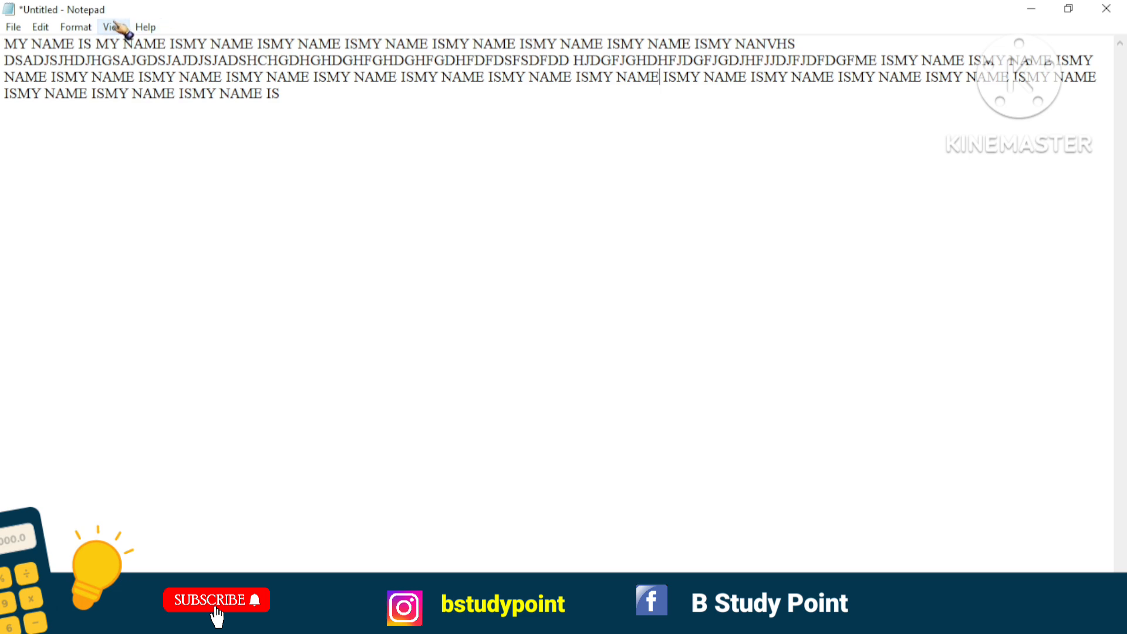
key("ctrl+plus")
key("ctrl+plus")
key("ctrl+plus")
key("ctrl+plus")
key("ctrl+plus")
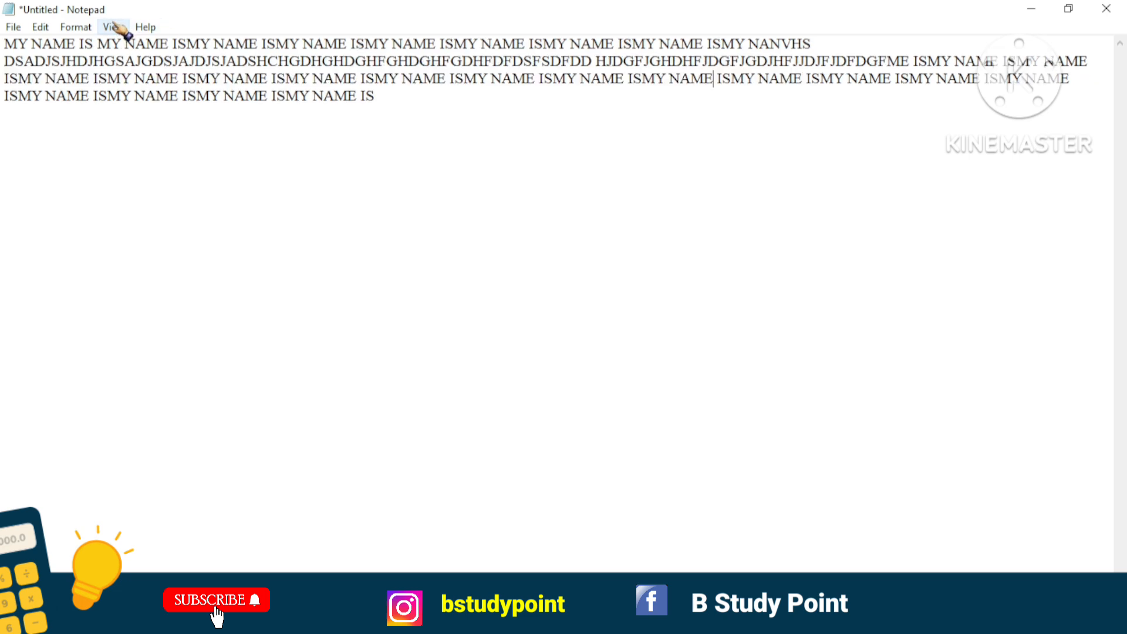
key("ctrl+minus")
key("ctrl+minus")
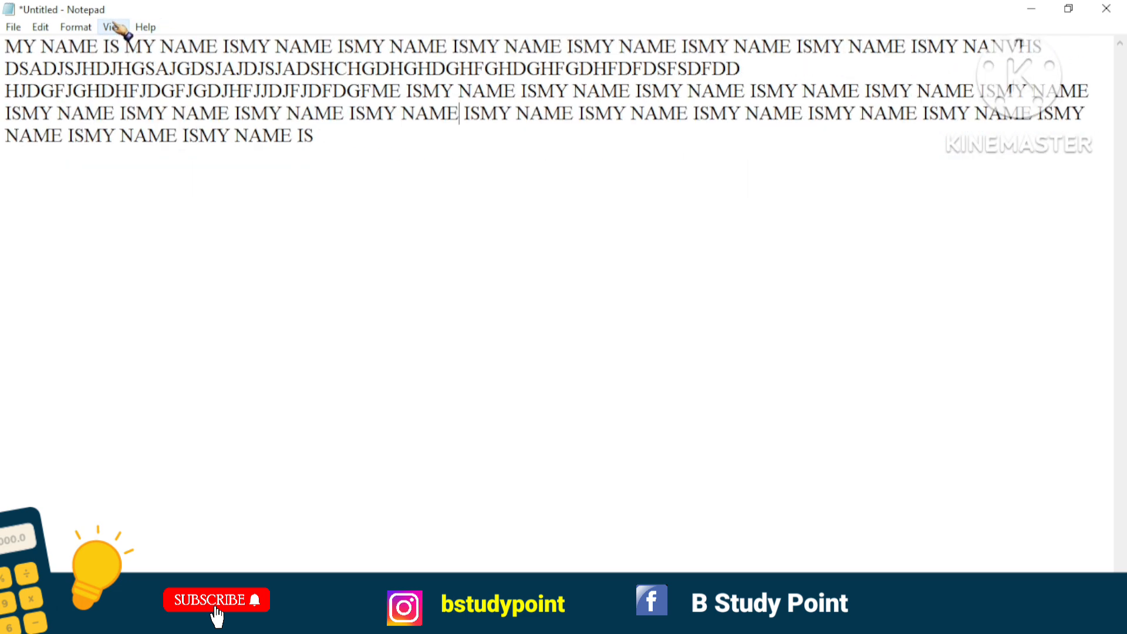
left_click(113, 26)
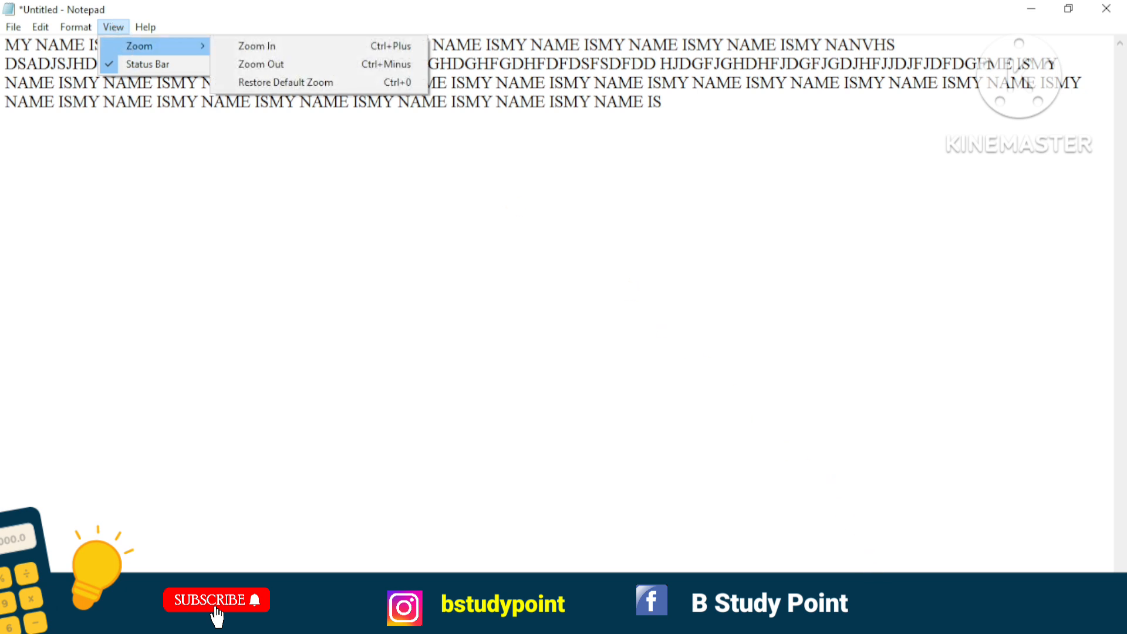
left_click(761, 376)
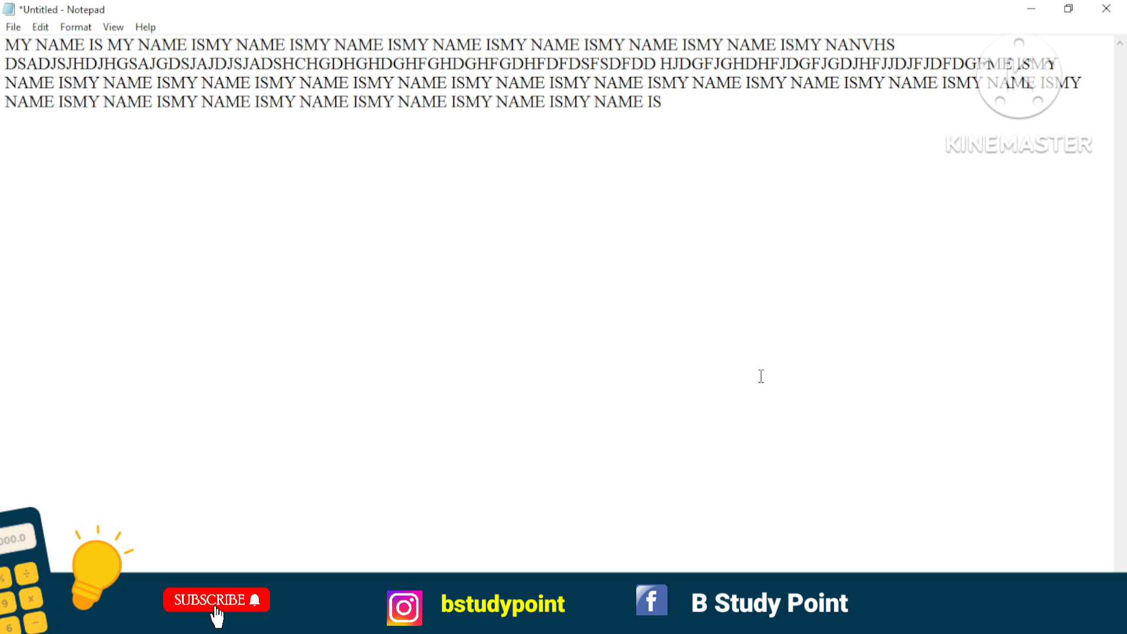
key("ctrl+minus")
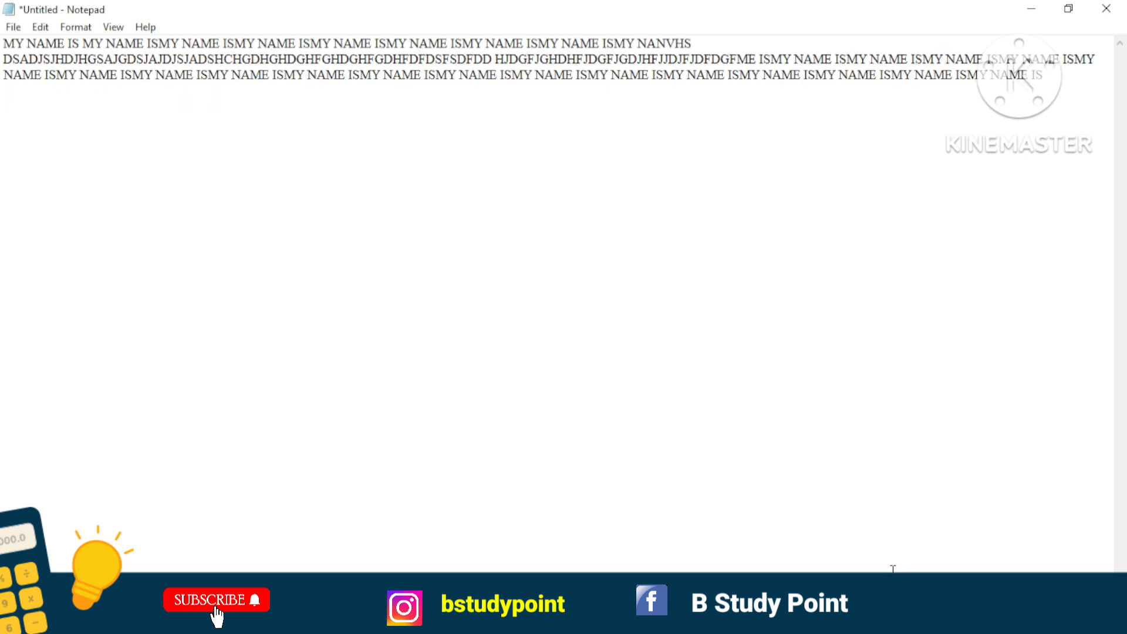
Turn off the Status Bar option for the document window.
left_click(114, 29)
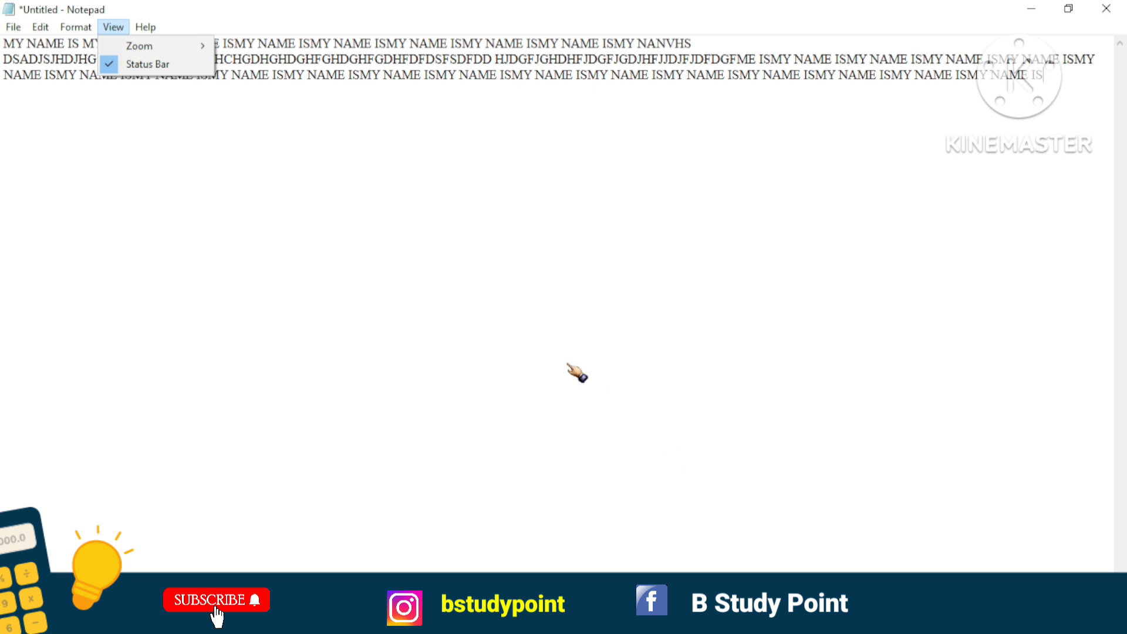
left_click(141, 64)
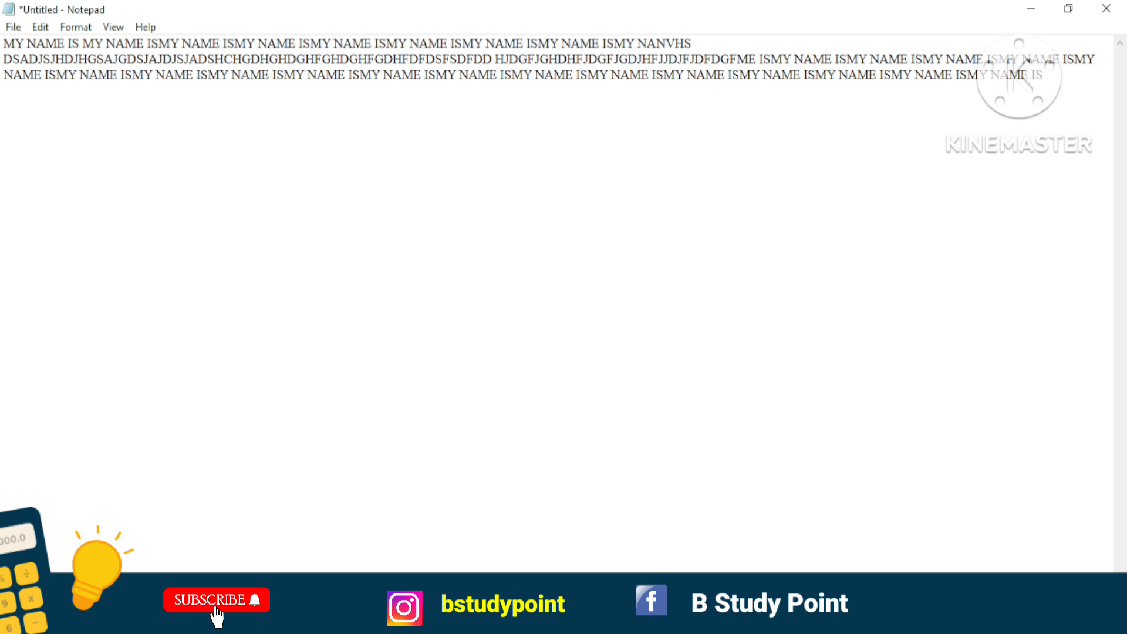
left_click(113, 27)
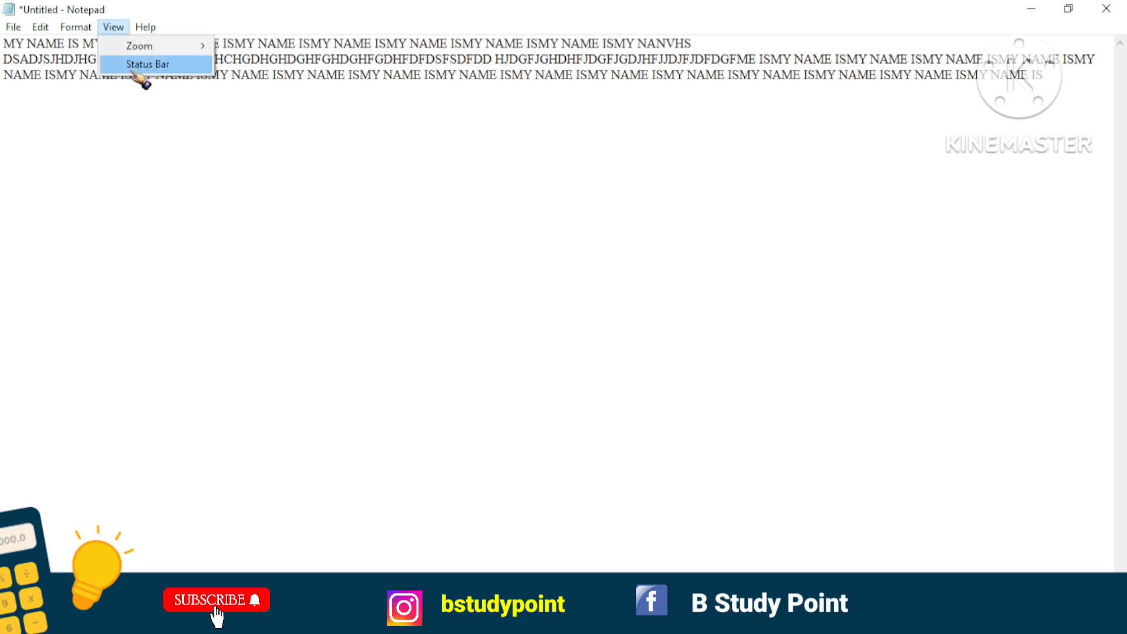
View the About Notepad information and close it.
mouse_move(133, 30)
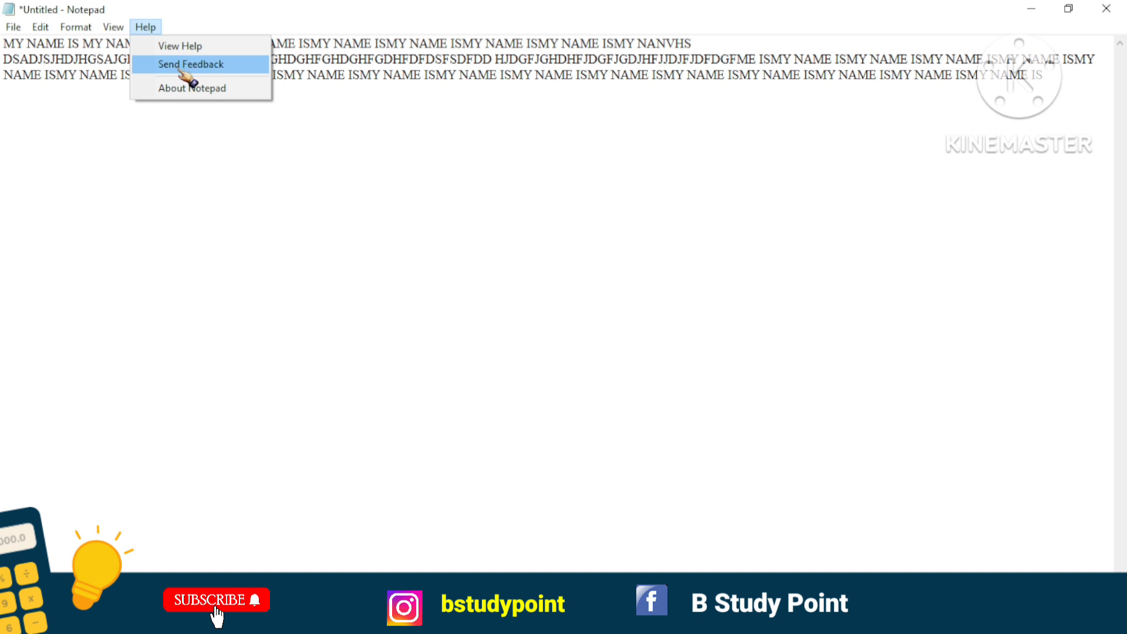
left_click(186, 94)
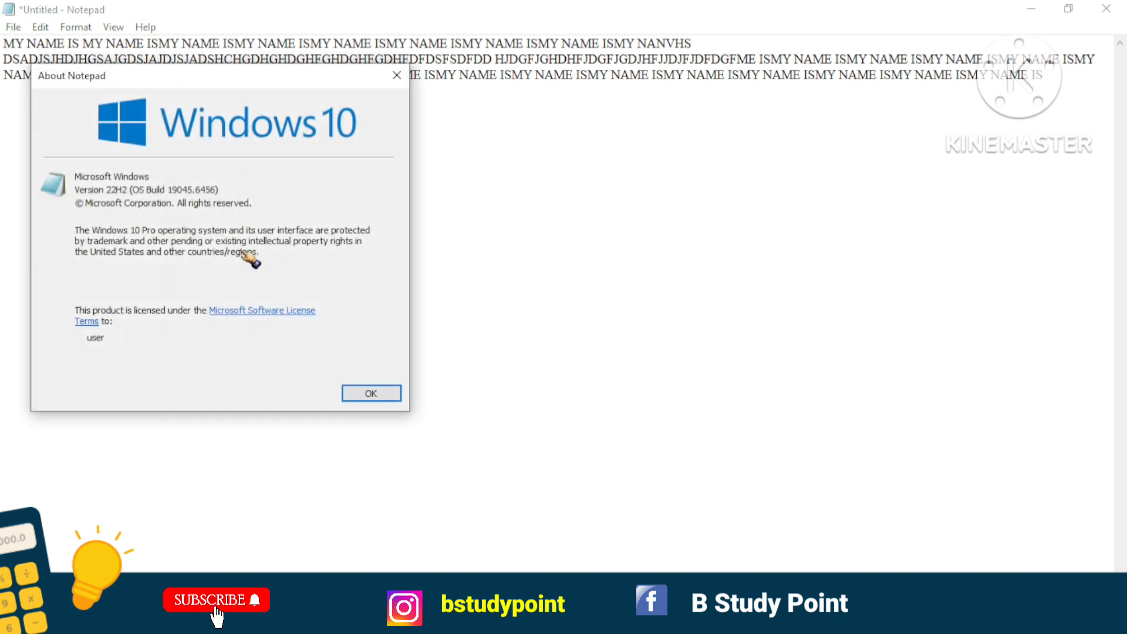
left_click(397, 76)
Try to open Notepad's help page twice with the View Help command.
left_click(145, 27)
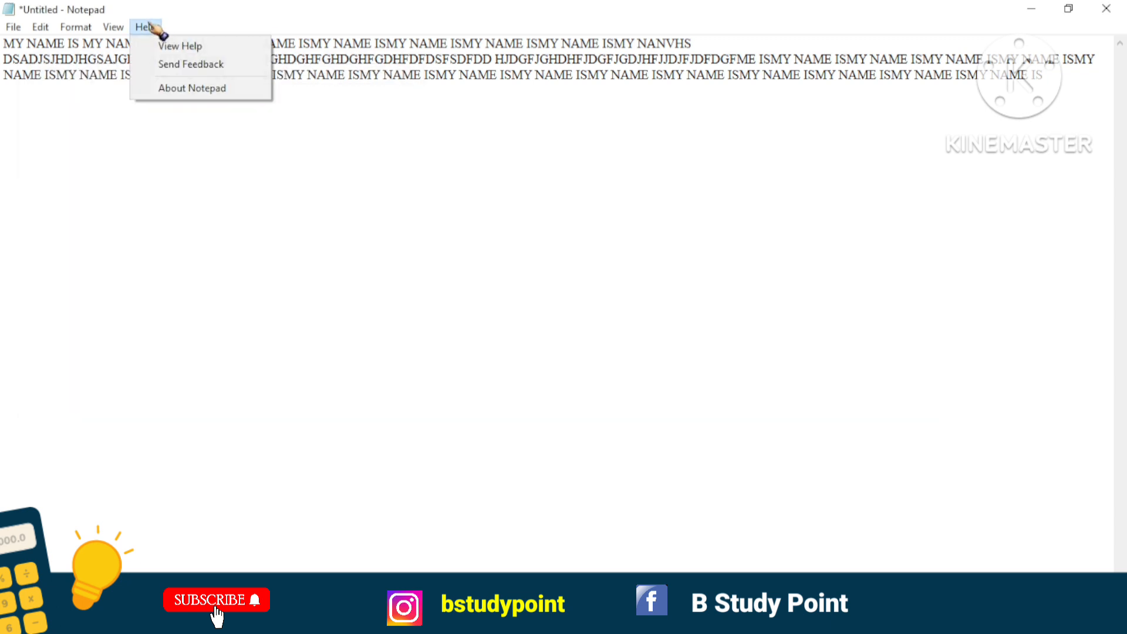
left_click(172, 46)
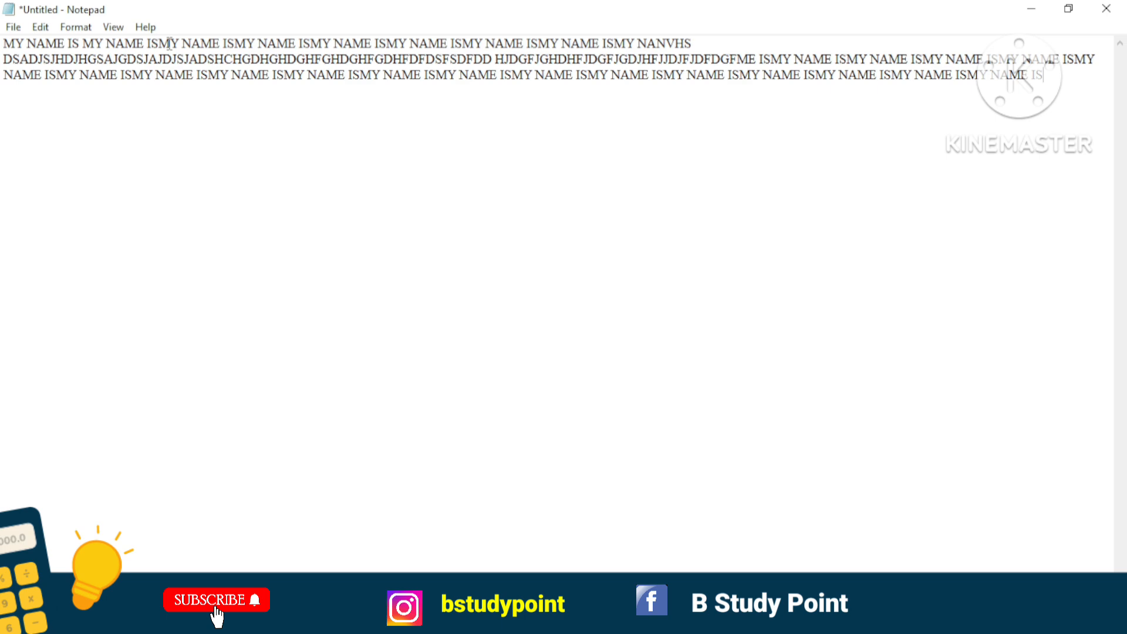
left_click(154, 31)
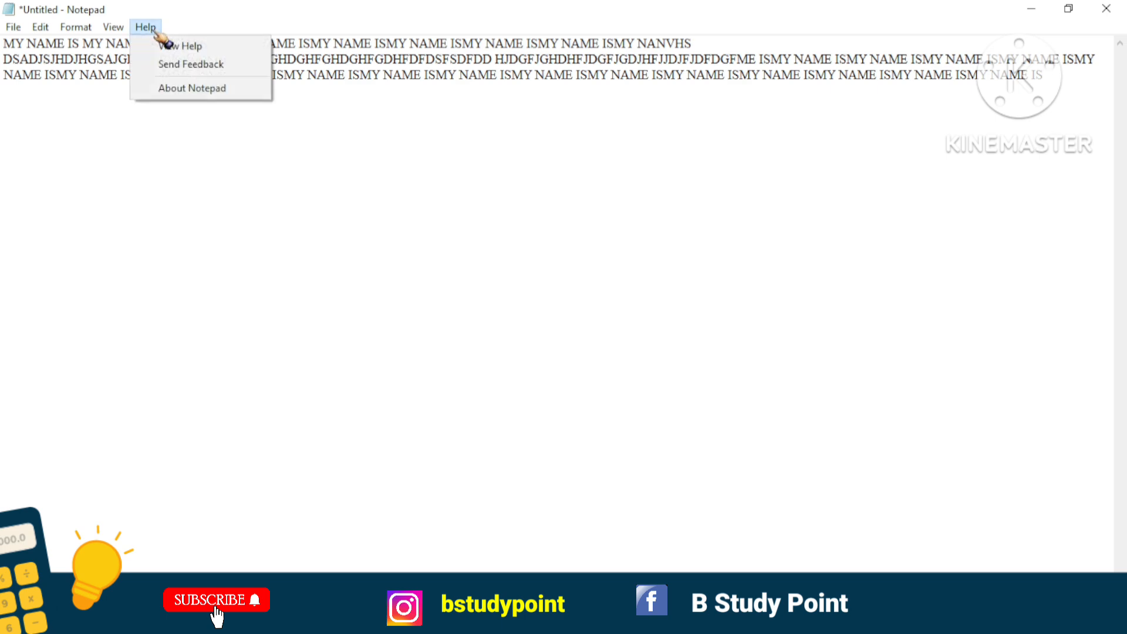
left_click(164, 45)
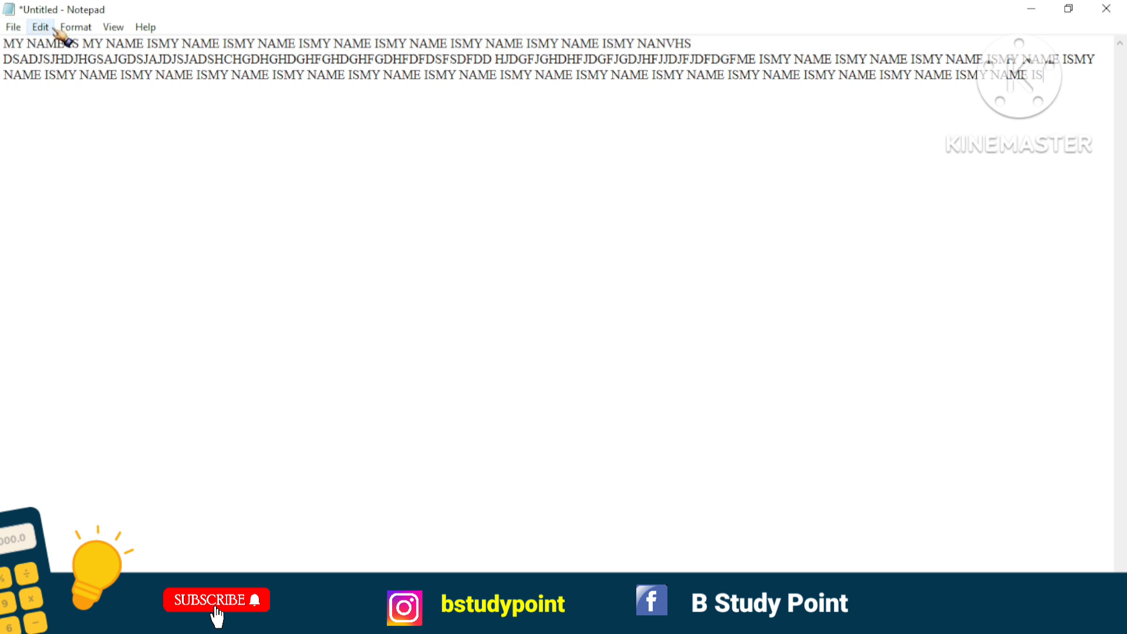
left_click(41, 28)
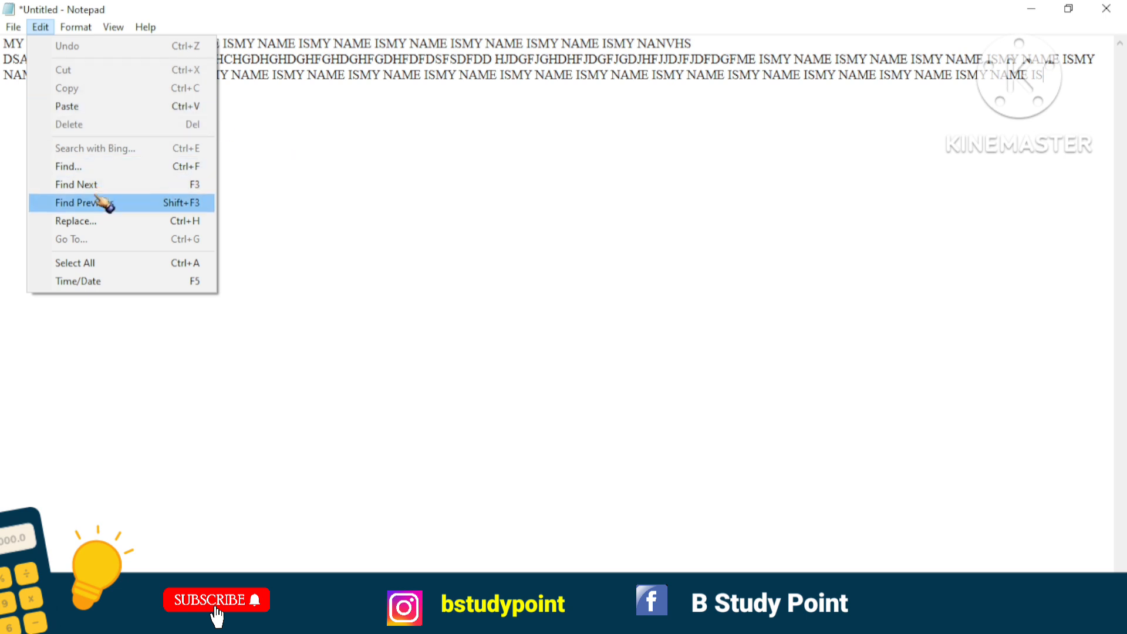
left_click(319, 194)
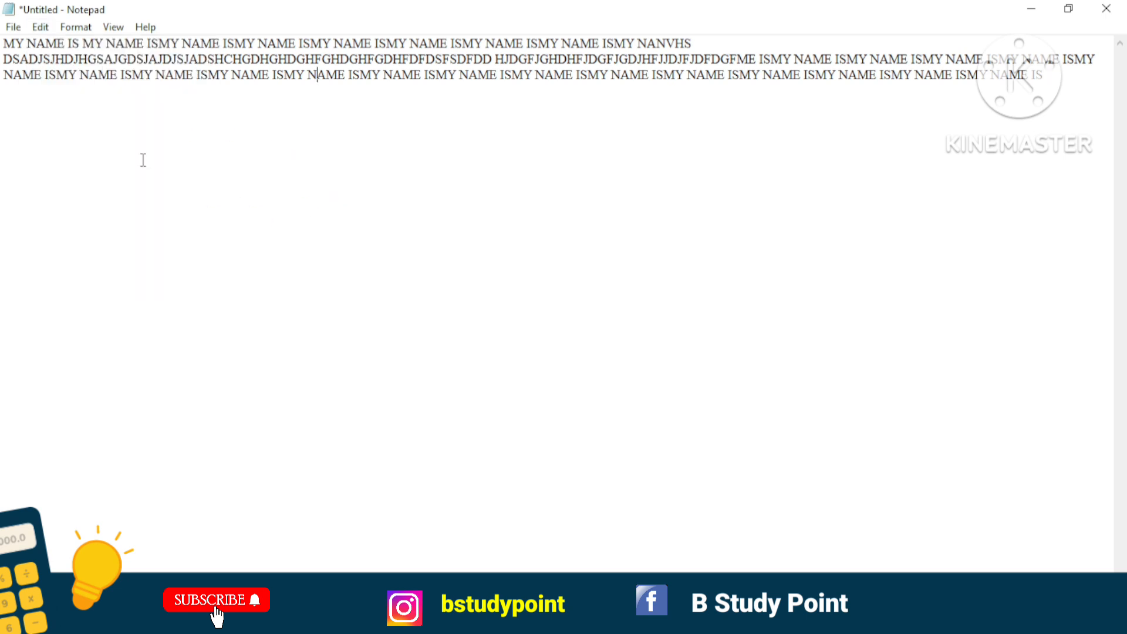
left_click(40, 27)
left_click(364, 151)
Open the On-Screen Keyboard and turn off Caps Lock on it.
key("ctrl+super+o")
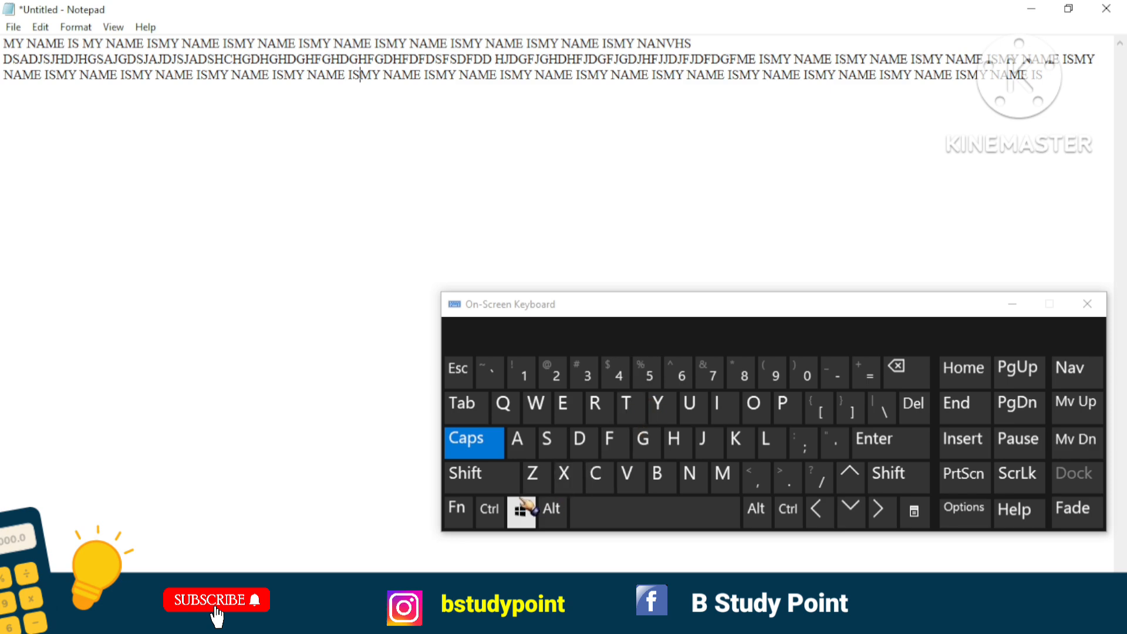
left_click(487, 446)
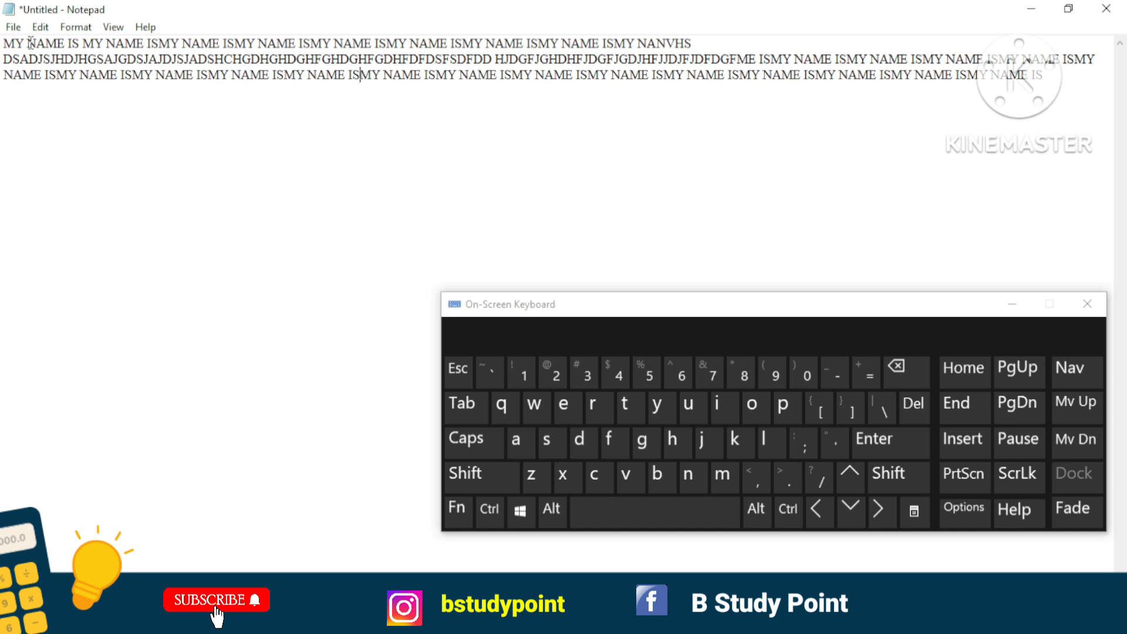
Select all the text using the On-Screen Keyboard, and undo the accidental replacement of it with the letter a.
left_click(489, 509)
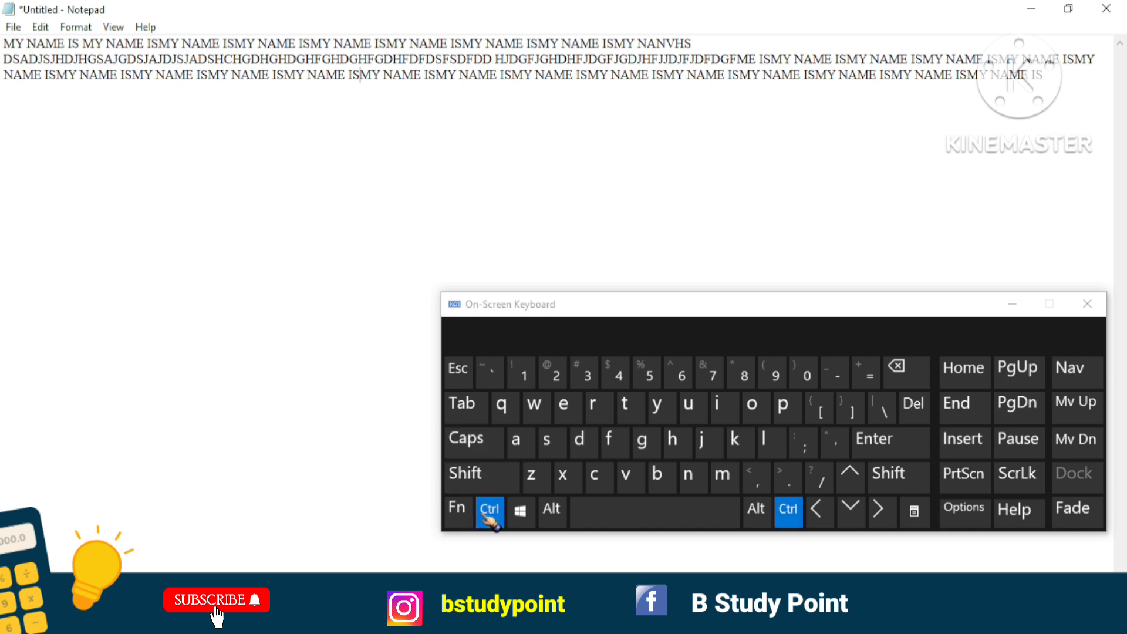
left_click(516, 442)
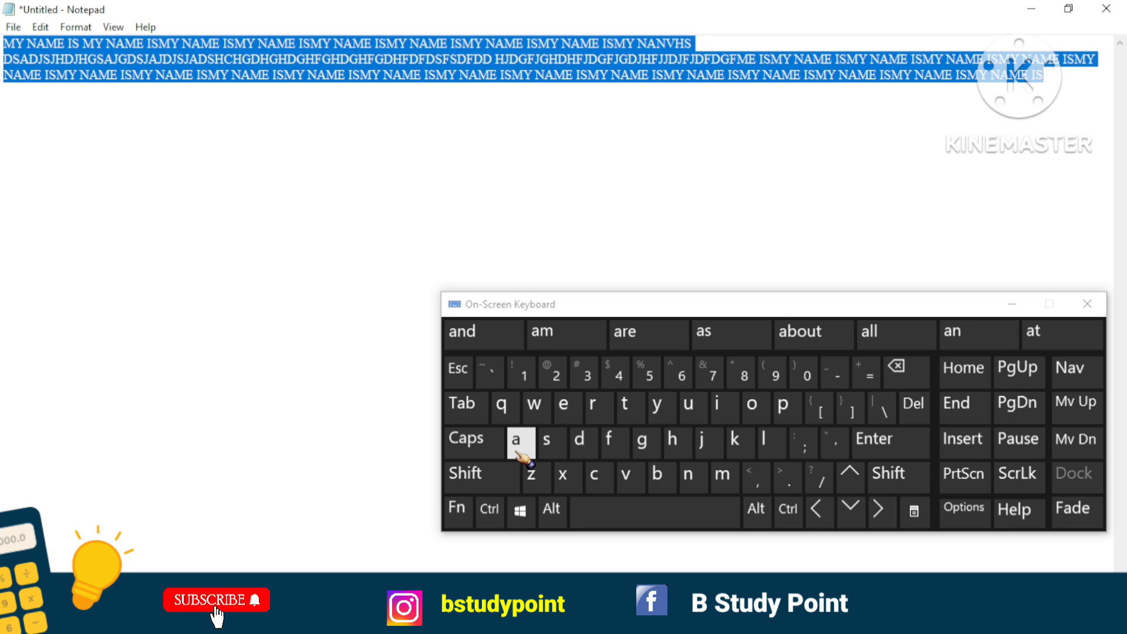
left_click(520, 449)
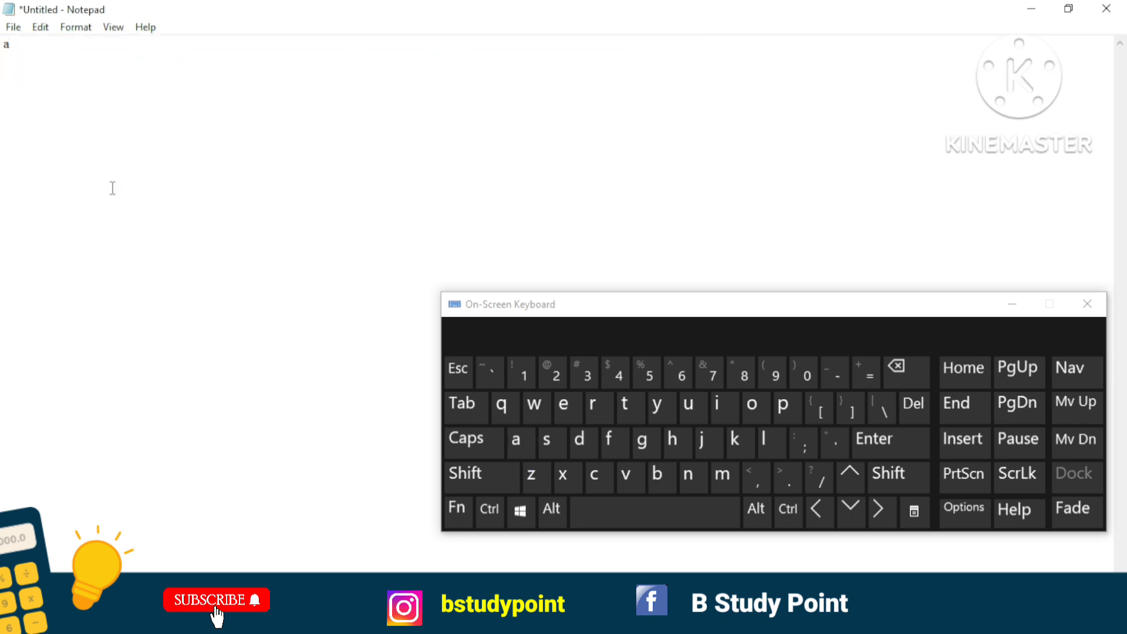
key("ctrl+z")
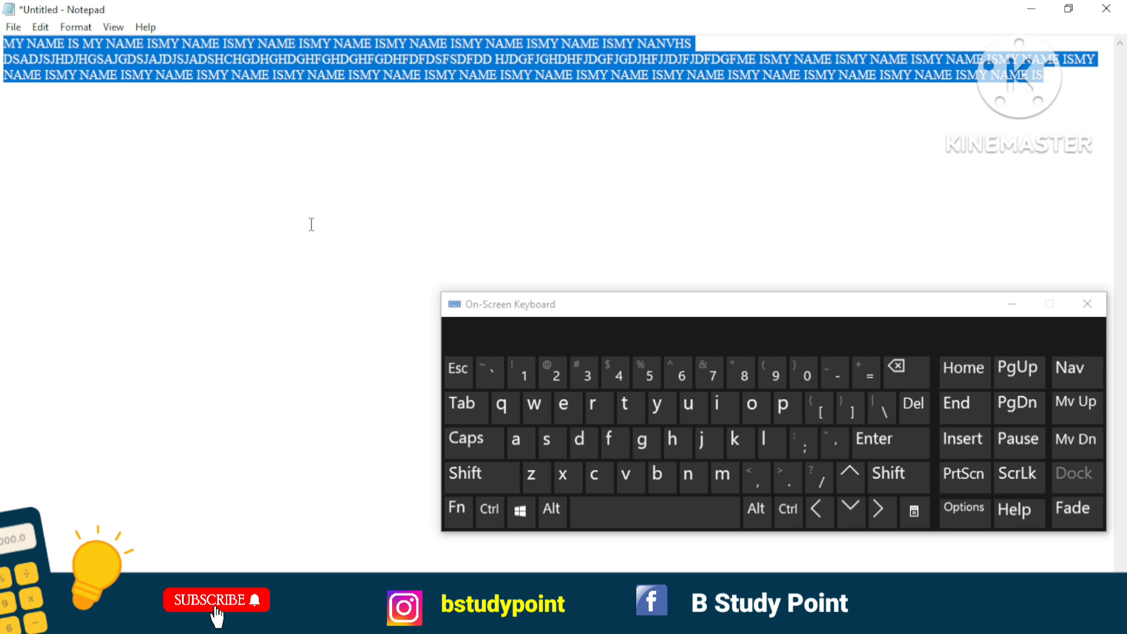
left_click(338, 228)
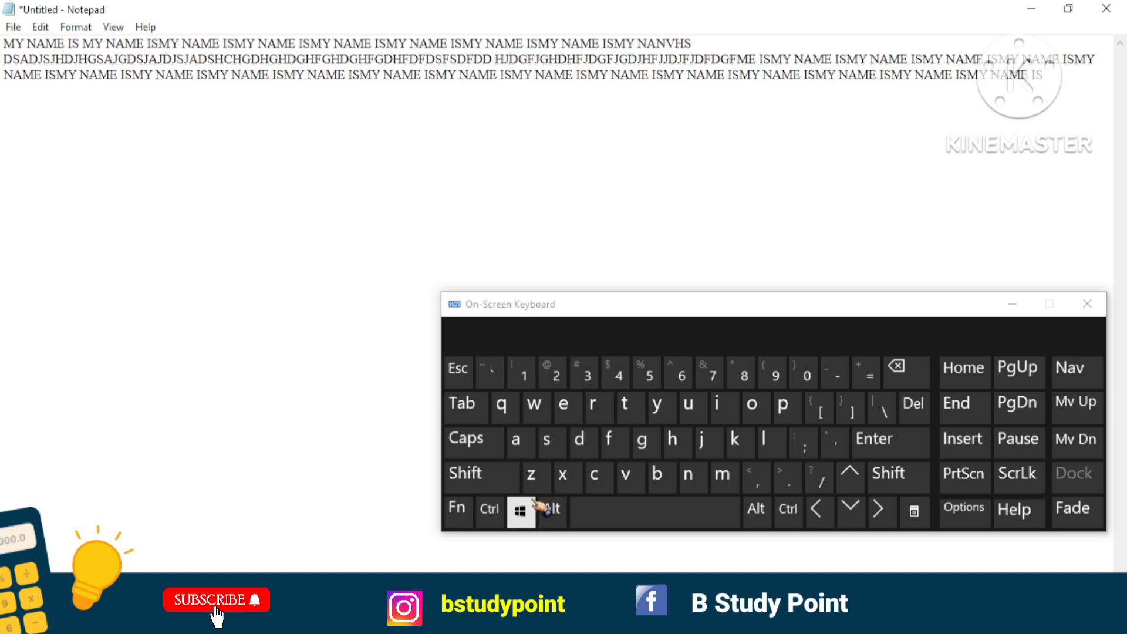
Demonstrate the Select All shortcut again on the On-Screen Keyboard and clear the selection.
left_click(489, 509)
left_click(517, 441)
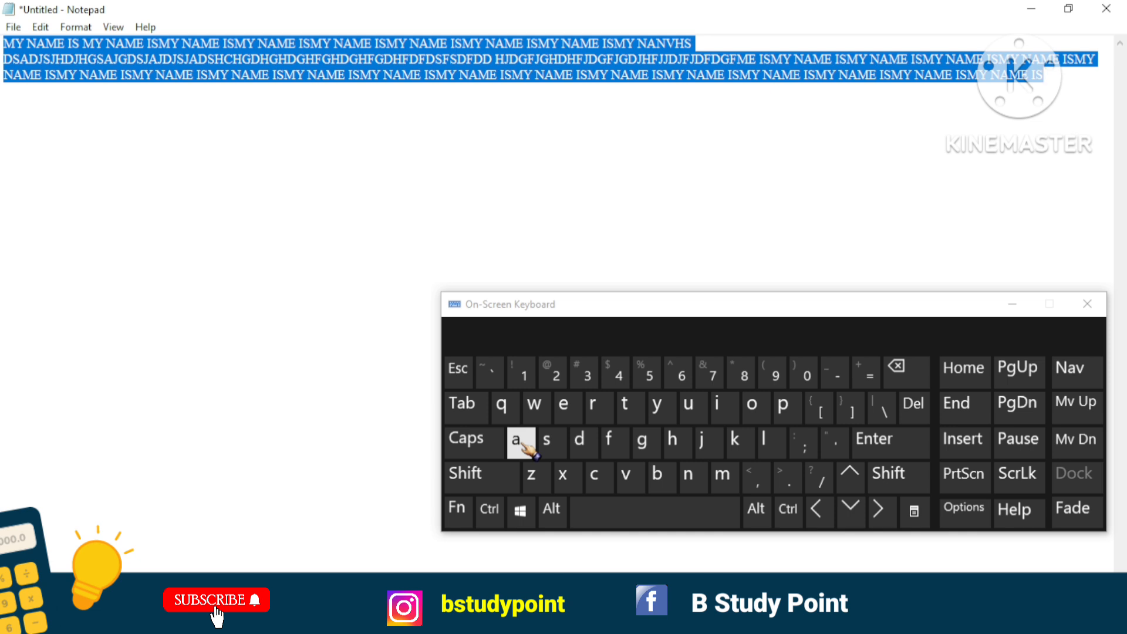
left_click(588, 241)
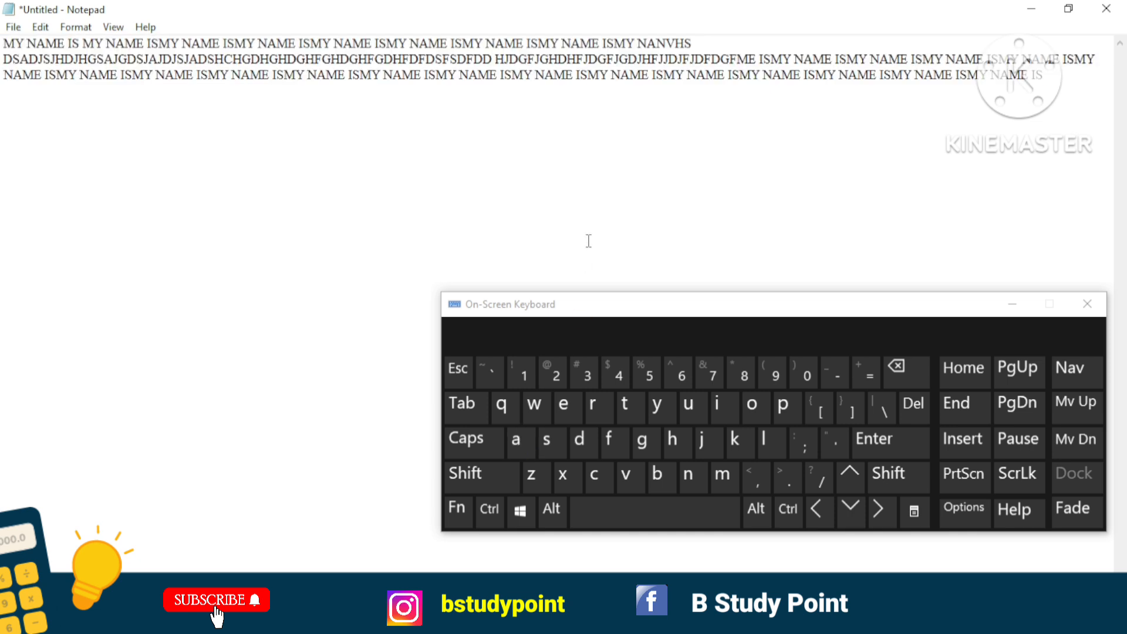
Demonstrate the Undo shortcut on the On-Screen Keyboard and clear the text selection.
left_click(489, 508)
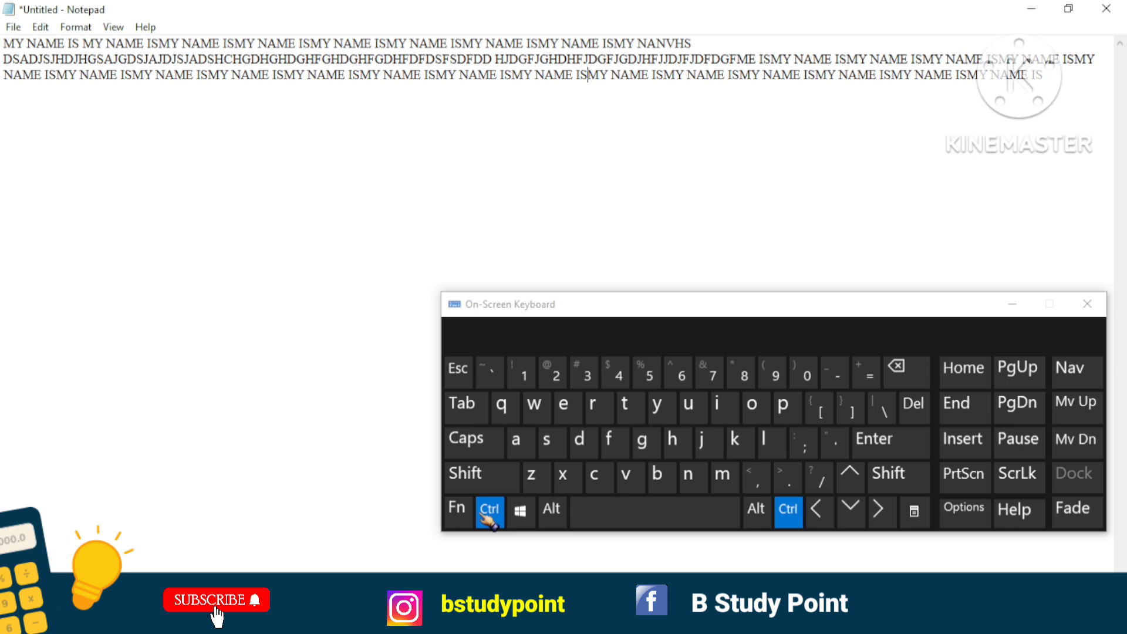
left_click(532, 477)
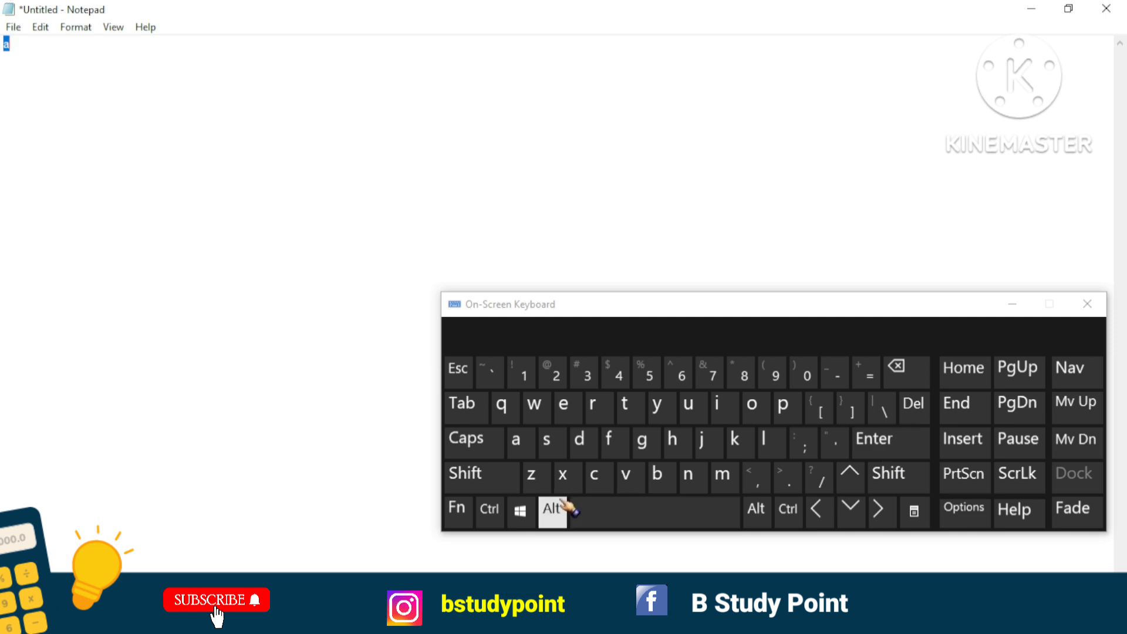
left_click(229, 113)
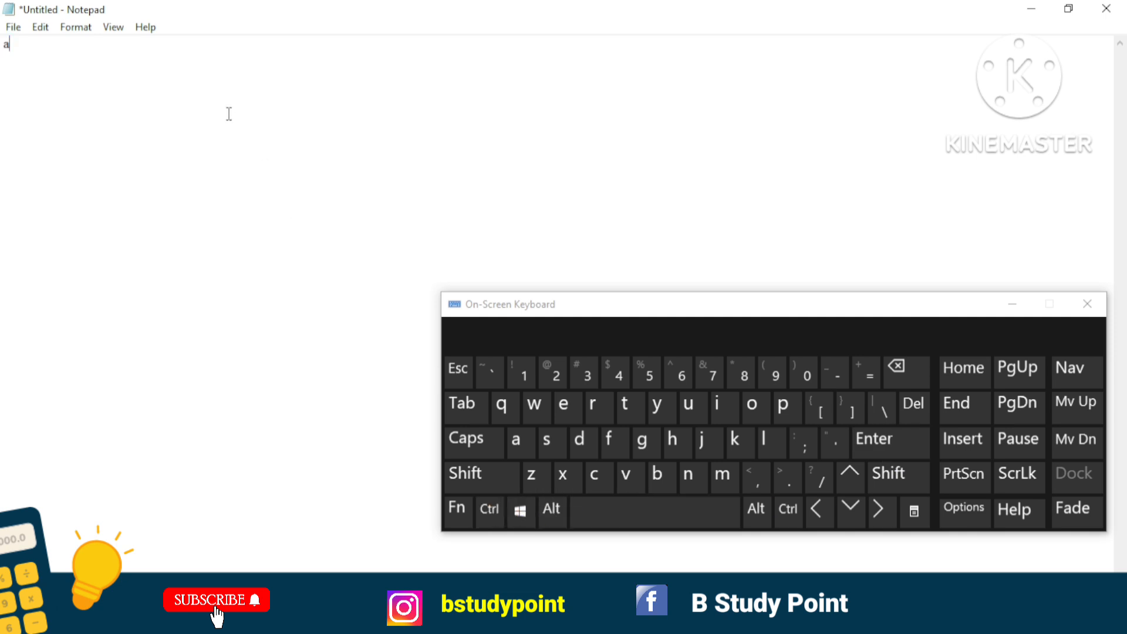
Use the On-Screen Keyboard's Open shortcut, discard the unsaved changes, and open the Desktop text file whose name ends in B STUDY POINT.
left_click(491, 509)
left_click(751, 405)
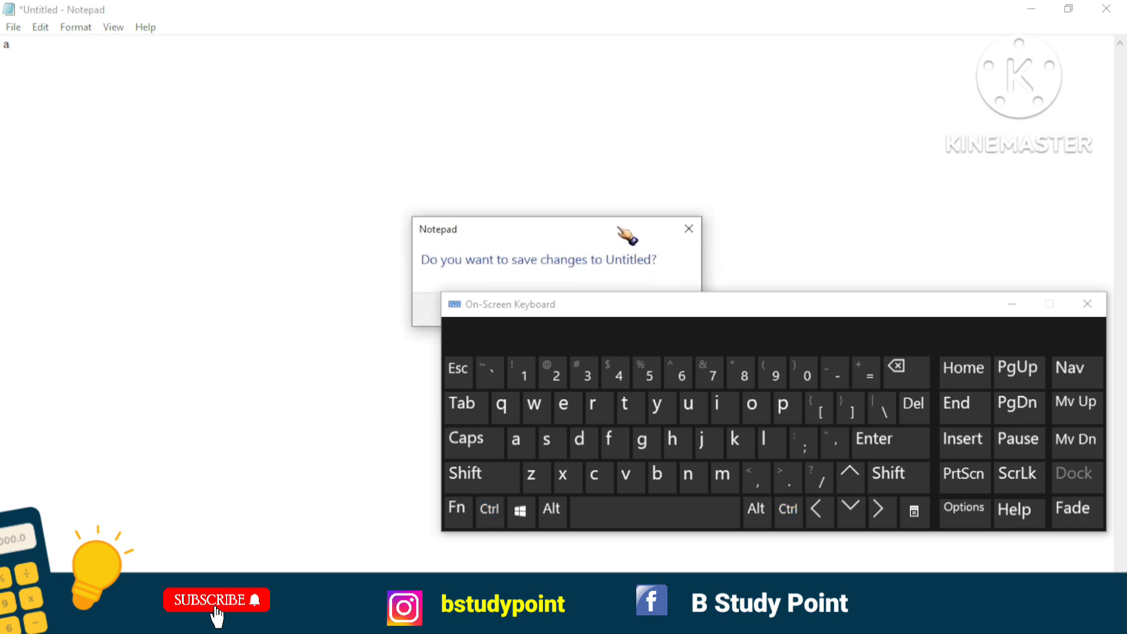
left_click_drag(611, 223, 598, 106)
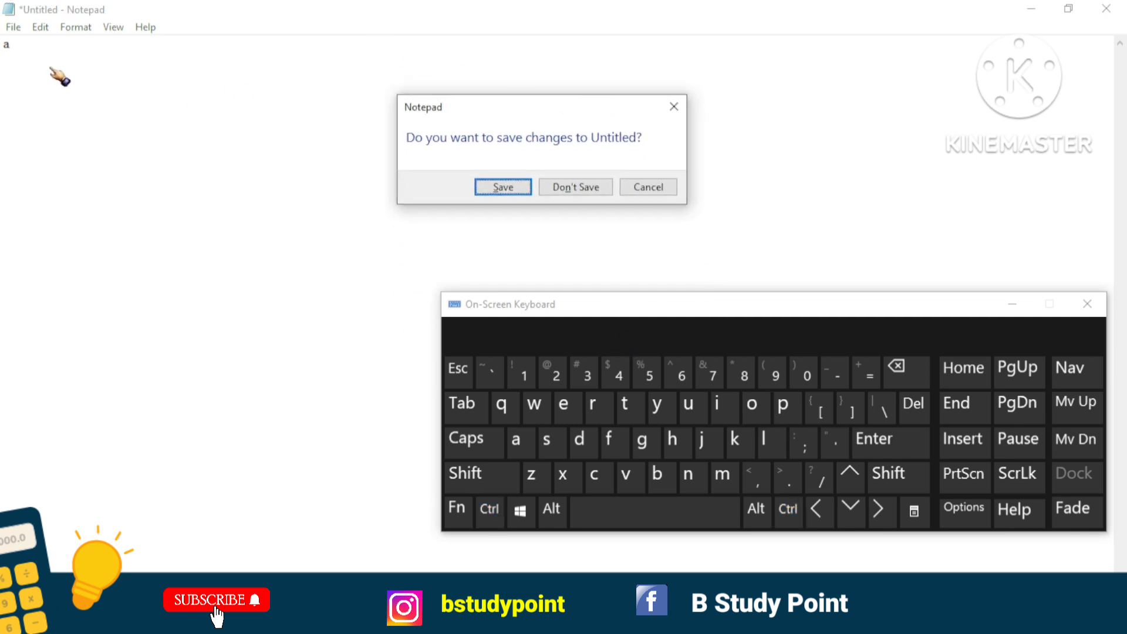
left_click(563, 189)
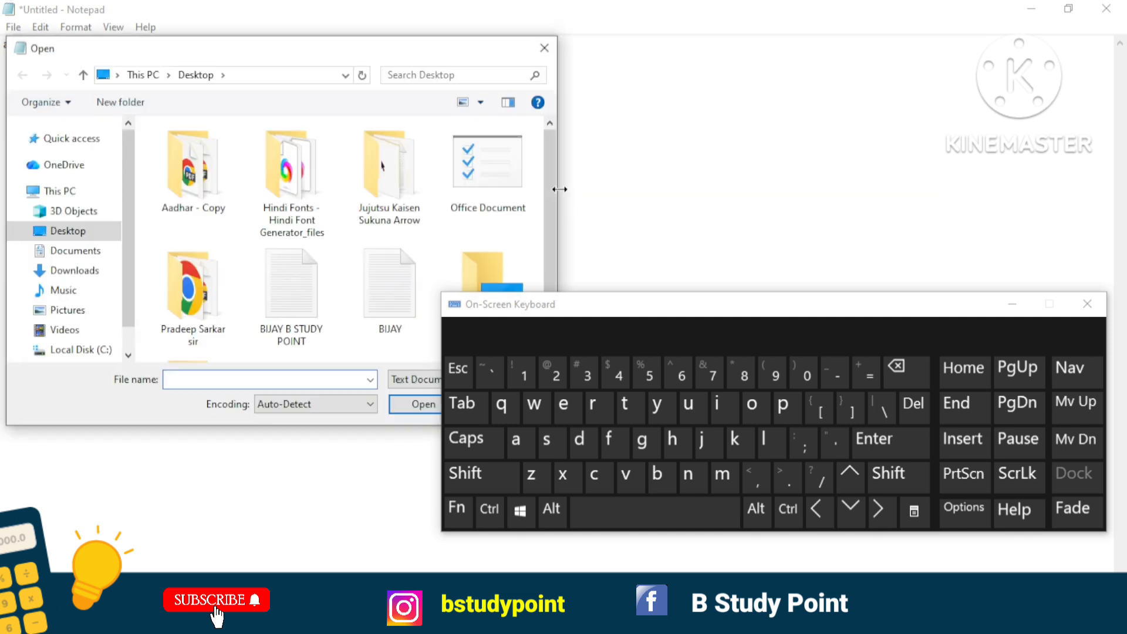
left_click(291, 288)
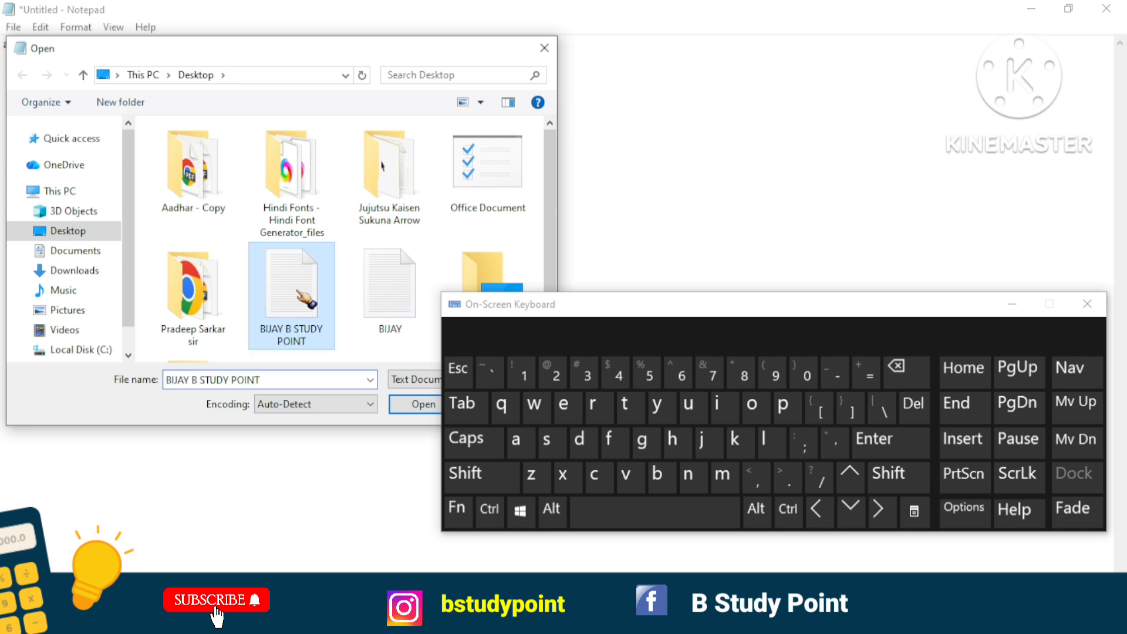
left_click(413, 405)
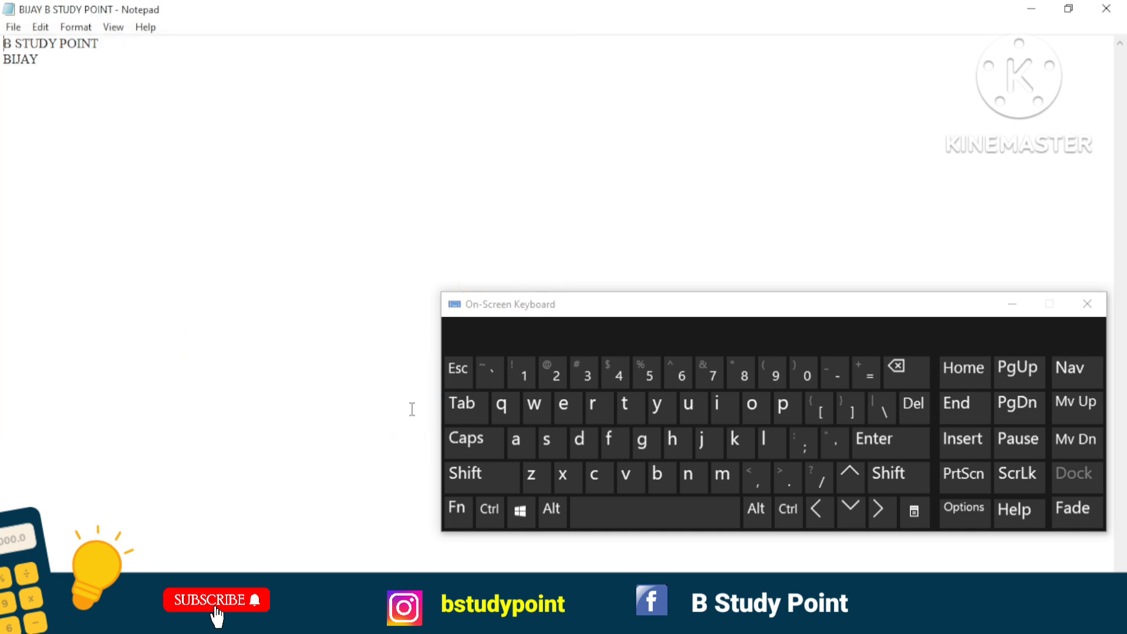
Create a new blank document using the New shortcut on the On-Screen Keyboard.
left_click(495, 509)
left_click(696, 477)
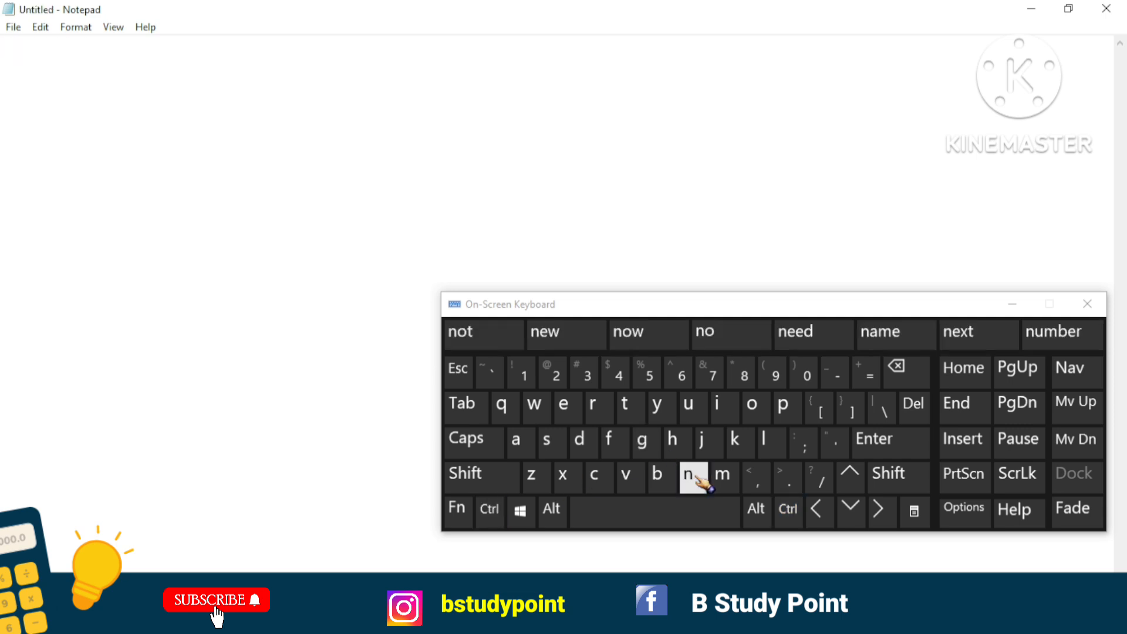